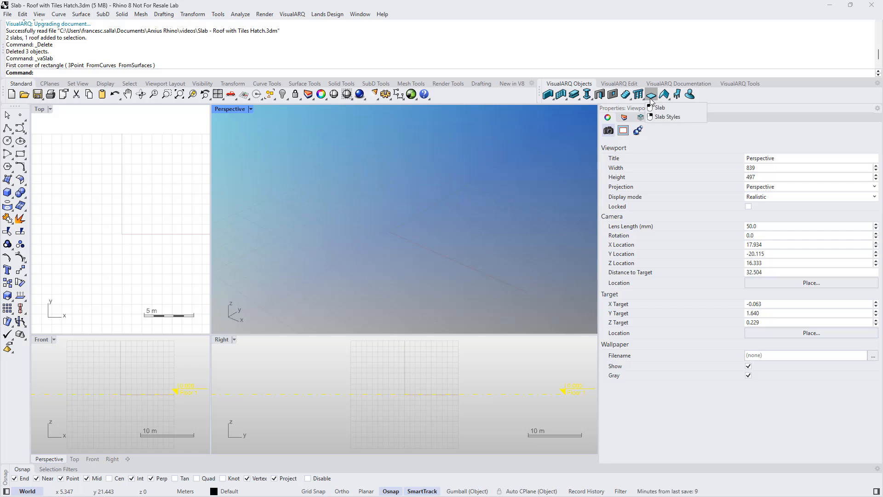
Step: Create a rectangular slab in the Perspective view using the Slab Single Hatch style
click(653, 95)
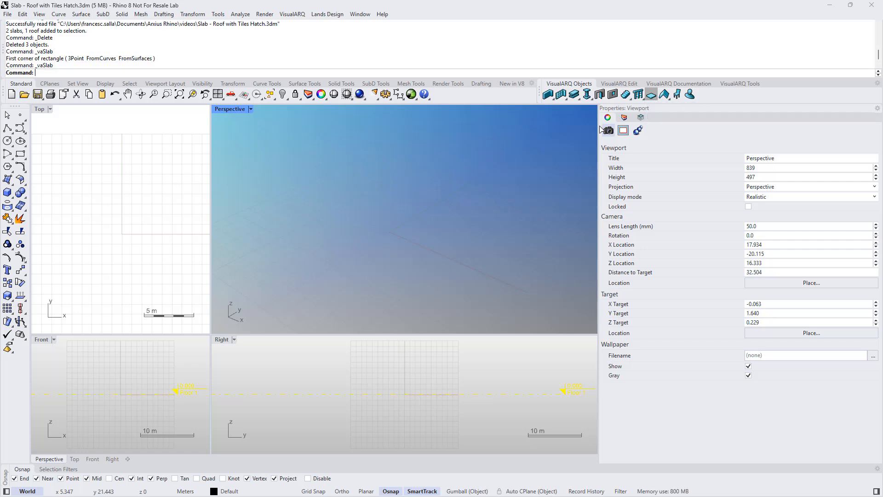
click(307, 259)
click(460, 231)
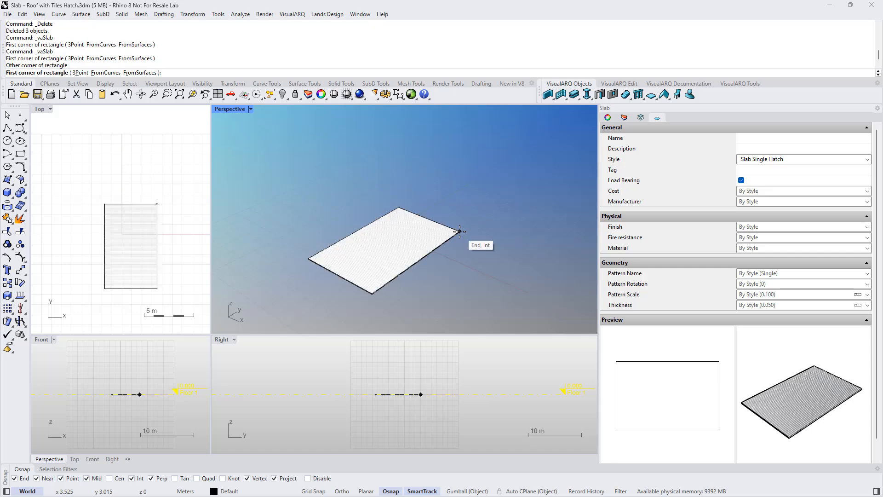
key(Escape)
scroll(366, 289, up, 3)
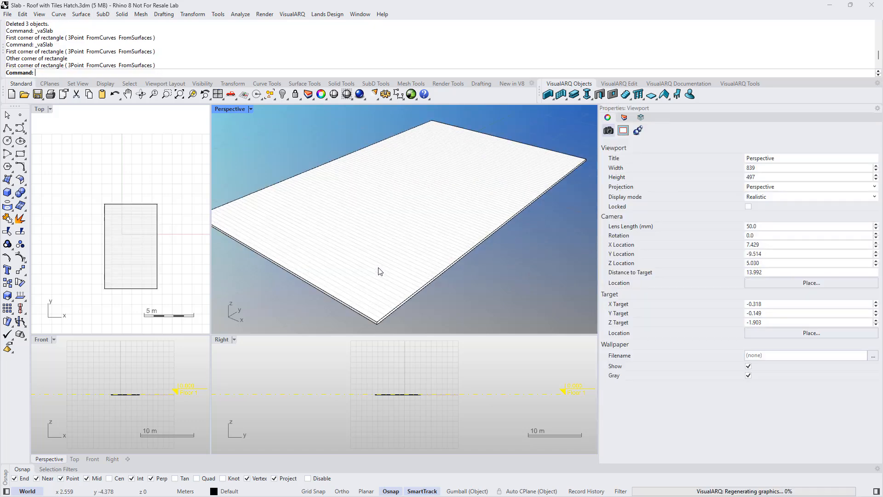
Step: Shorten the slab by moving its two far corner grips inward, leaving that edge slightly skewed
click(378, 272)
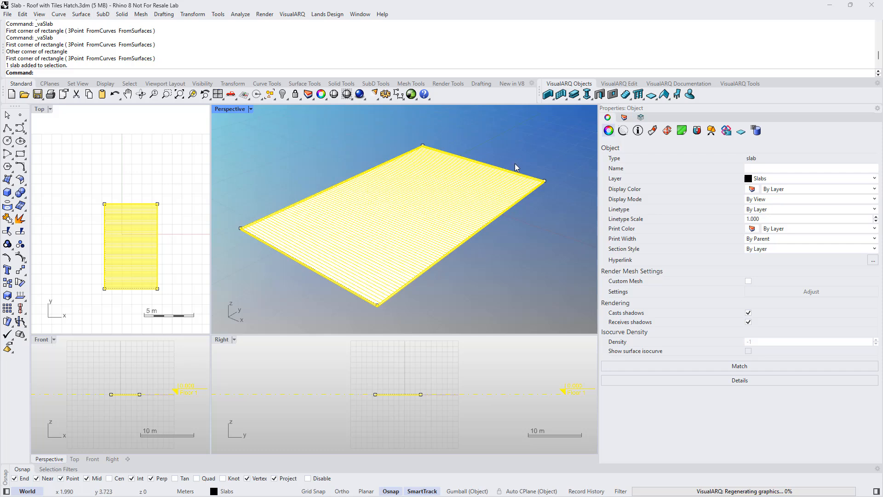
drag(516, 159, 514, 243)
drag(411, 136, 383, 164)
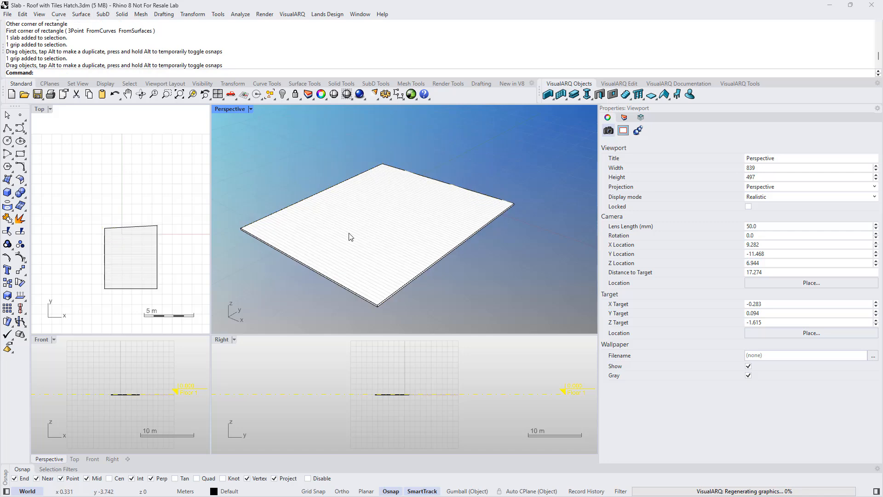
Step: Draw a small elongated rectangle on the slab for an opening
click(20, 154)
click(303, 225)
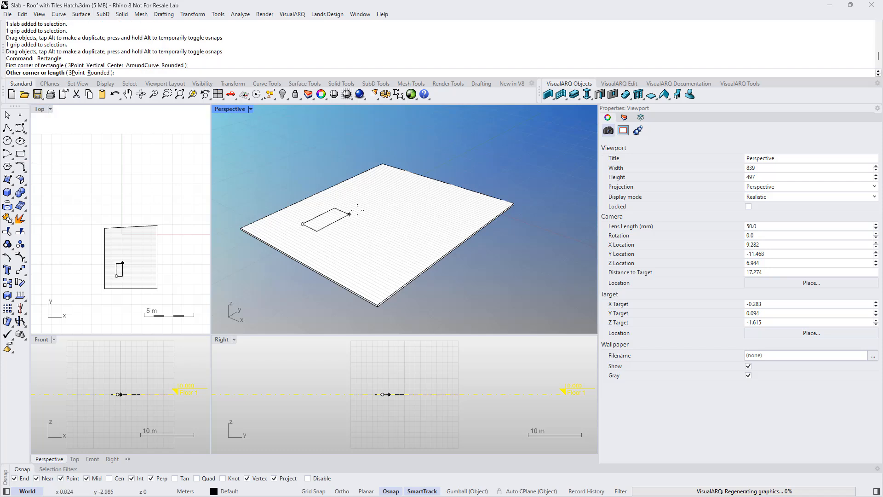
click(391, 205)
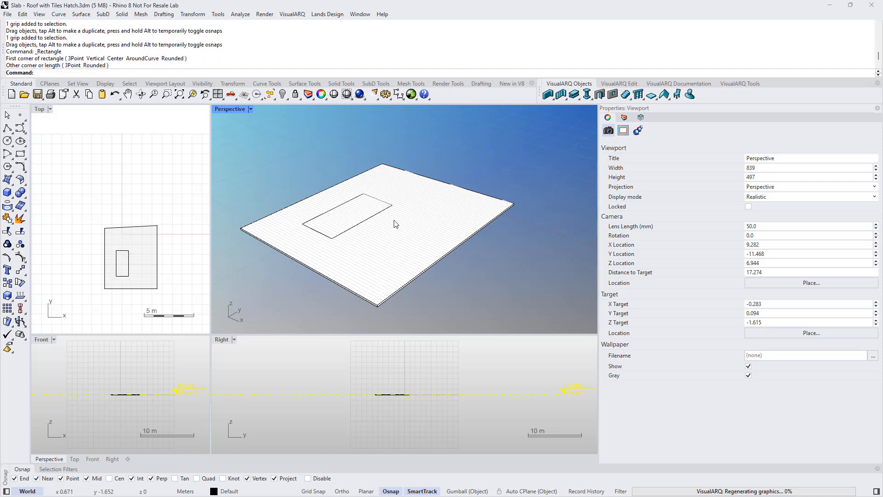
Step: Subtract the rectangle from the slab boundary to cut the opening, and delete the leftover curve
click(656, 99)
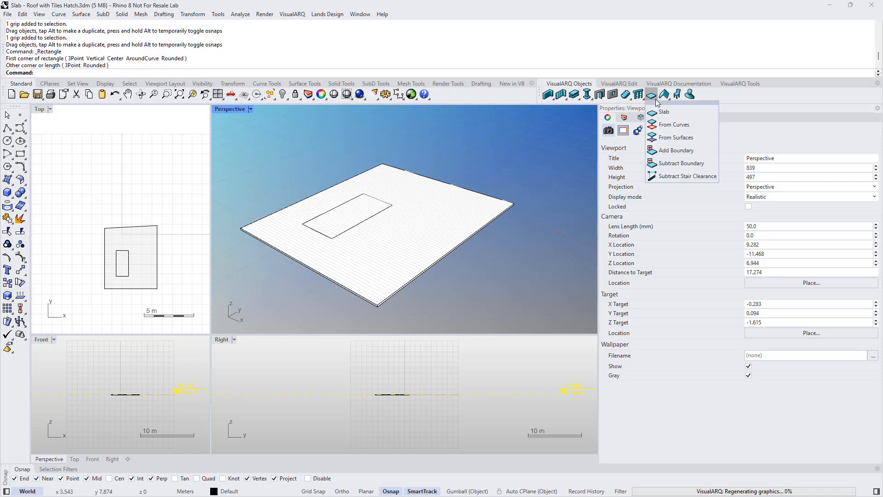
click(669, 162)
click(406, 210)
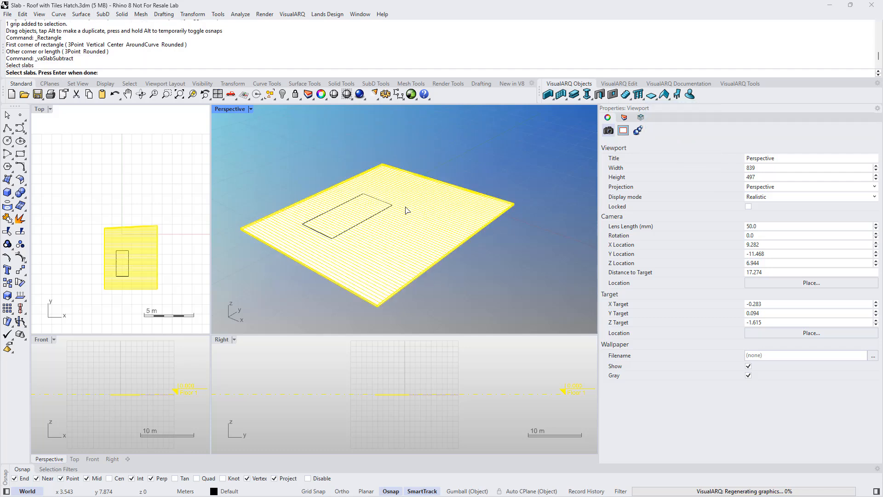
key(Return)
click(391, 207)
key(Return)
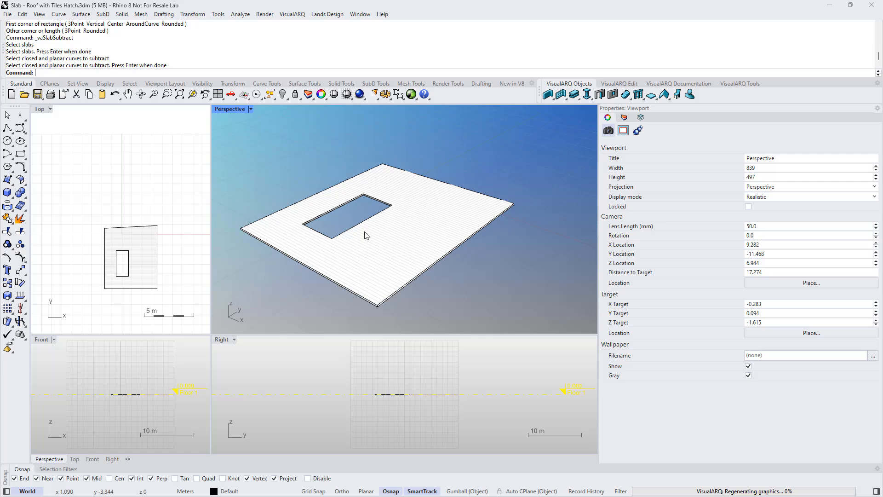
drag(265, 157, 410, 266)
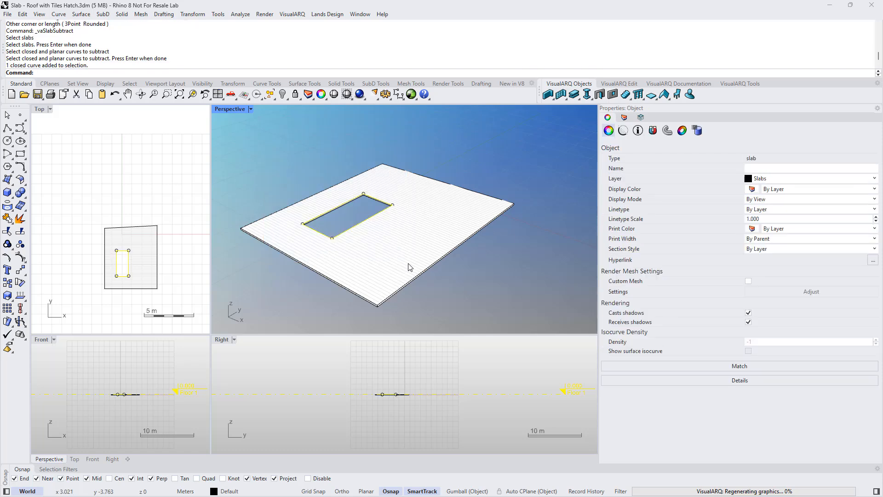
key(Delete)
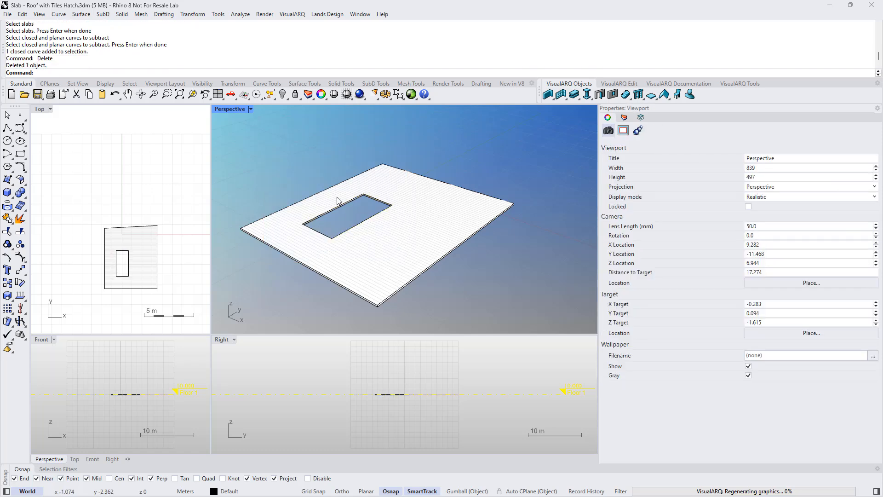
Step: Create a rectangular hip roof beside the slab using the Roof with tiles style and the 32.7 default slope
scroll(380, 223, down, 3)
scroll(380, 223, up, 3)
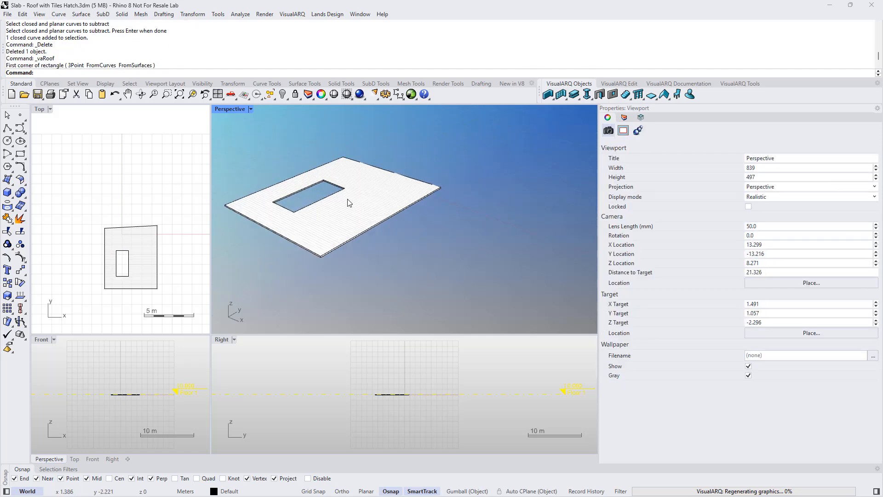
click(665, 95)
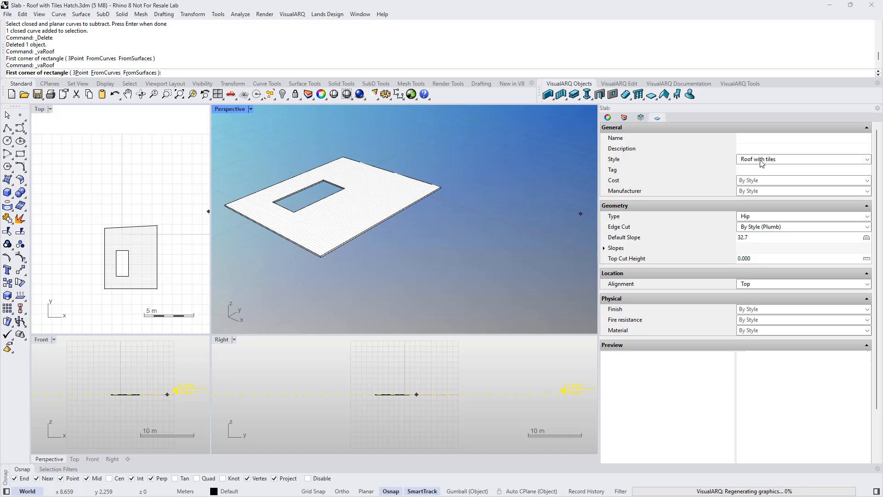
click(352, 292)
scroll(363, 293, down, 3)
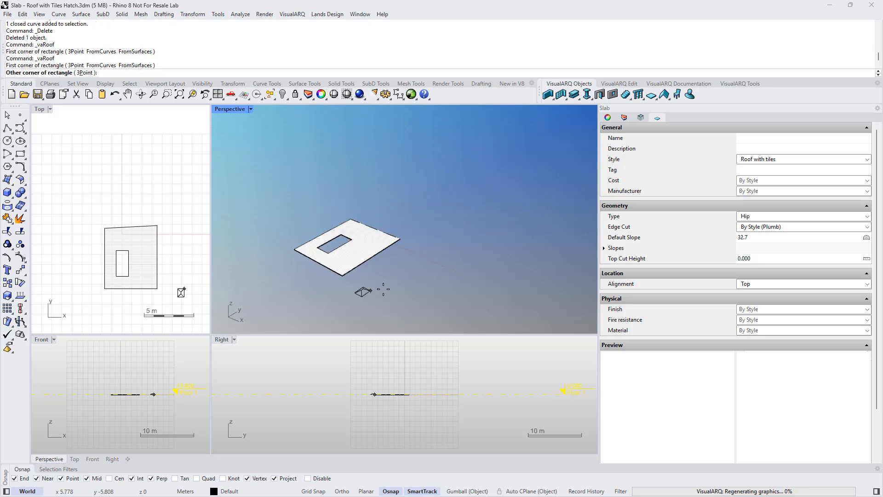
click(537, 247)
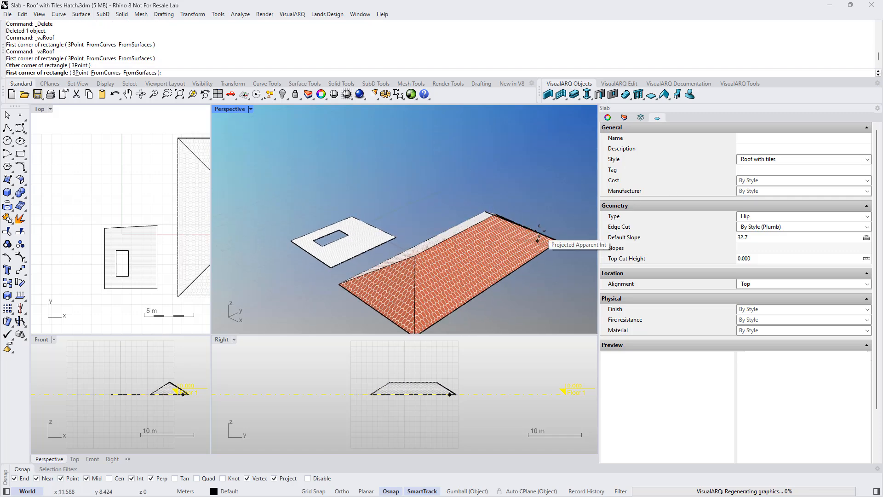
key(Escape)
scroll(406, 213, down, 2)
Step: Lengthen the roof by moving its two far corner grips outward
click(433, 267)
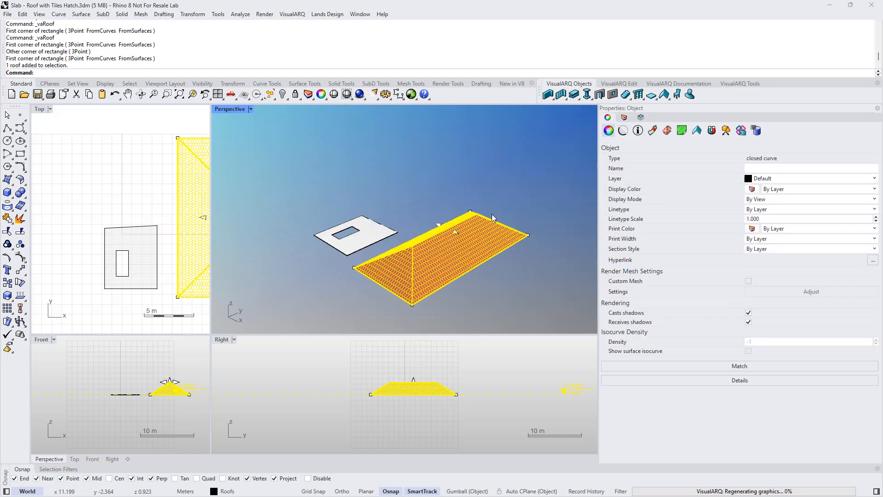
drag(458, 214, 556, 246)
key(Escape)
Step: Examine the roof's tile hatch in the Perspective view and the roof and slab hatches in the Top view
right_drag(468, 255, 446, 235)
scroll(481, 224, up, 2)
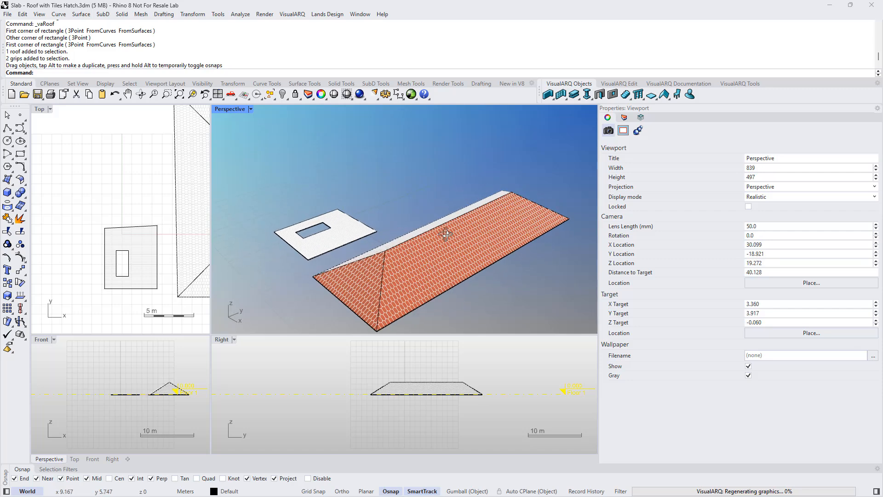
scroll(127, 235, down, 4)
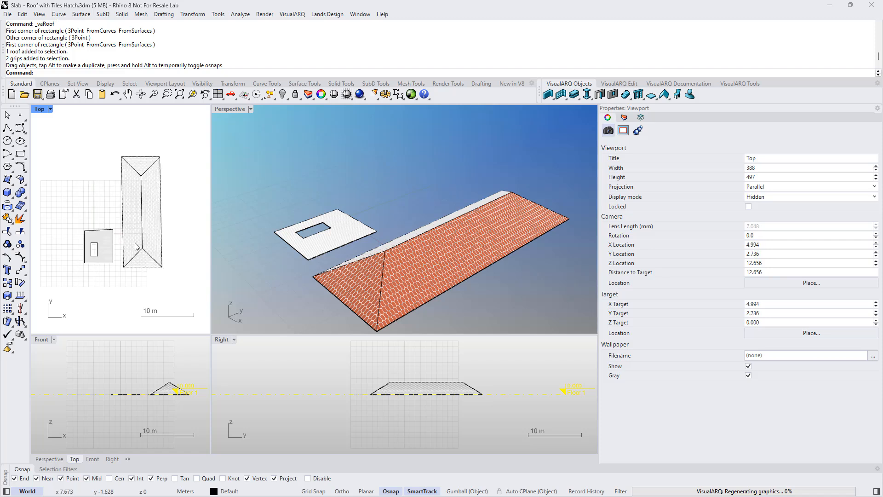
scroll(134, 242, up, 4)
scroll(127, 253, up, 2)
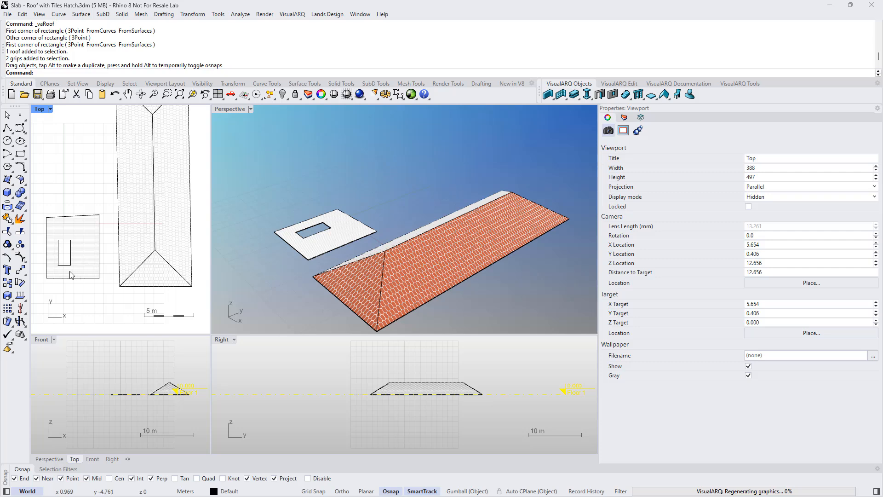
scroll(69, 272, up, 4)
scroll(70, 275, down, 5)
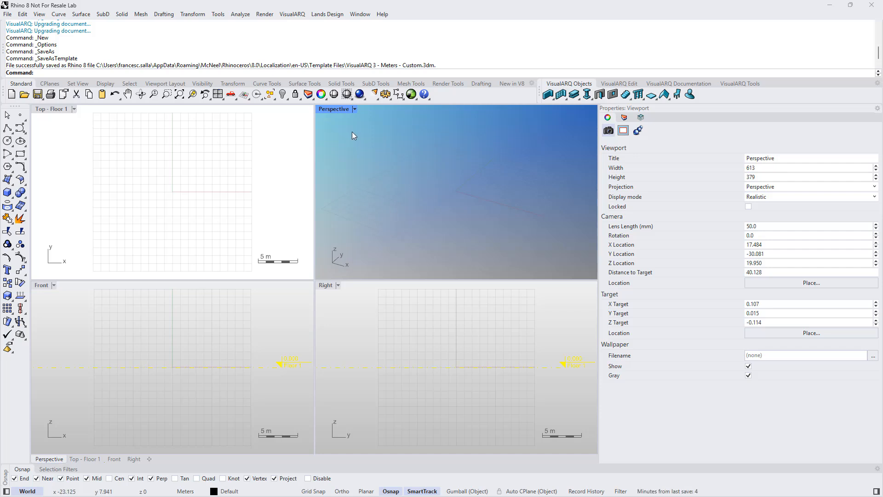
Step: Maximize the Perspective viewport of the new document and open Grasshopper
double_click(334, 109)
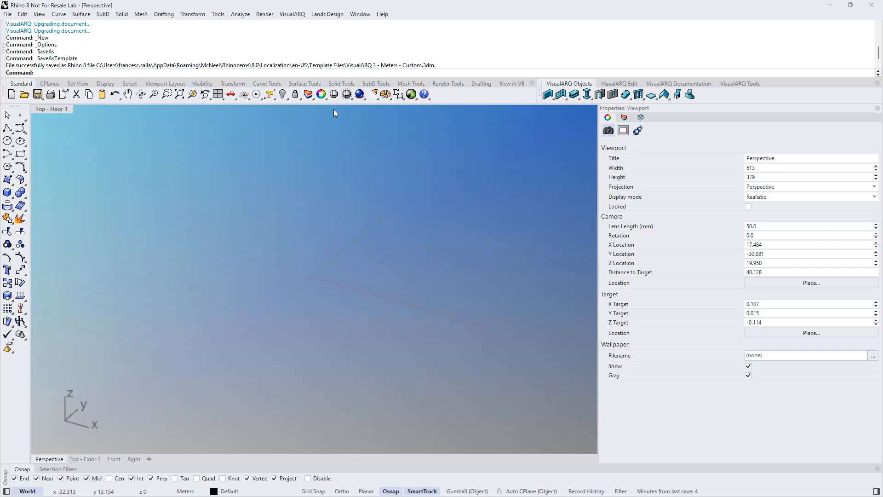
click(411, 94)
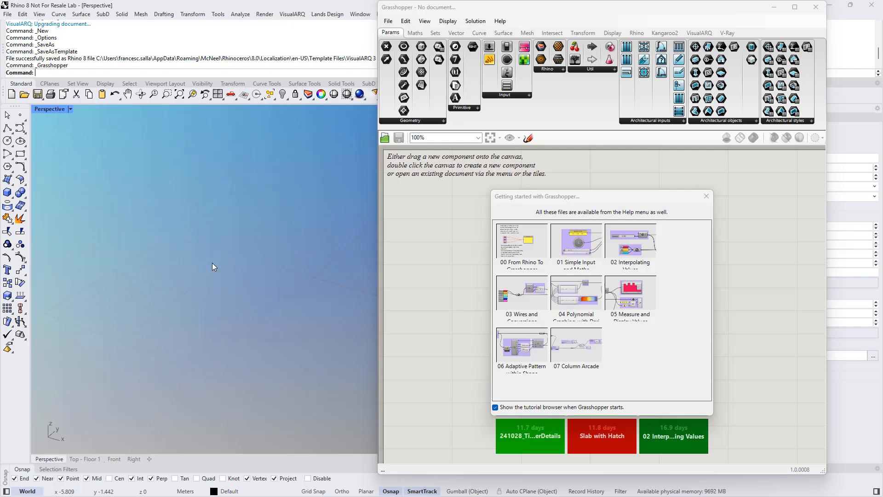
Step: Create a large rectangular plane surface from corner to corner in the Perspective view
click(11, 183)
click(21, 198)
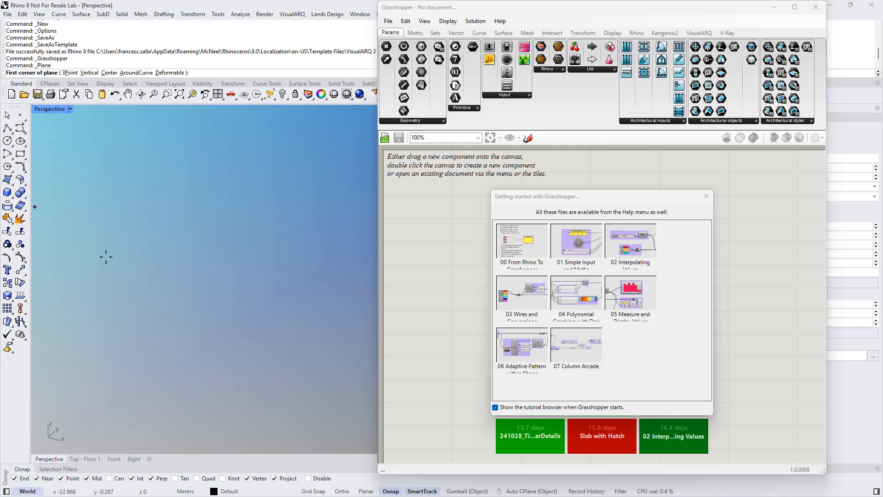
click(114, 297)
click(361, 257)
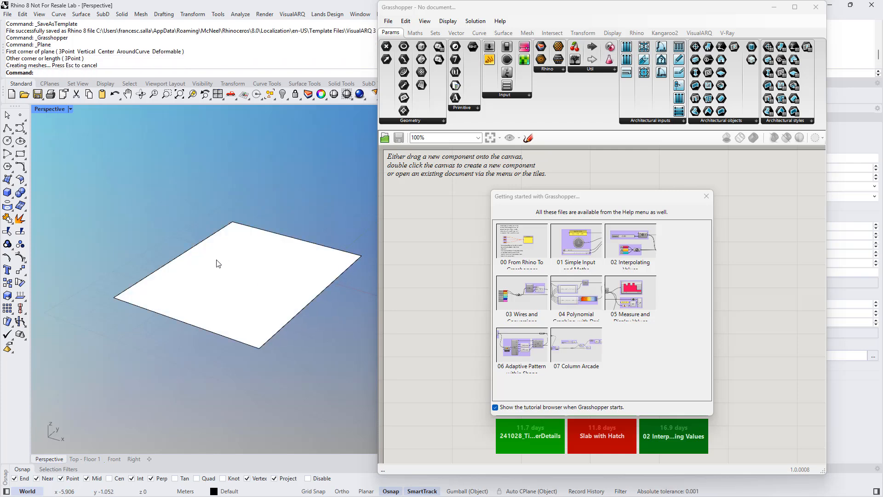
Step: Draw a smaller rectangle on the plane surface near its far corner
click(20, 154)
click(231, 239)
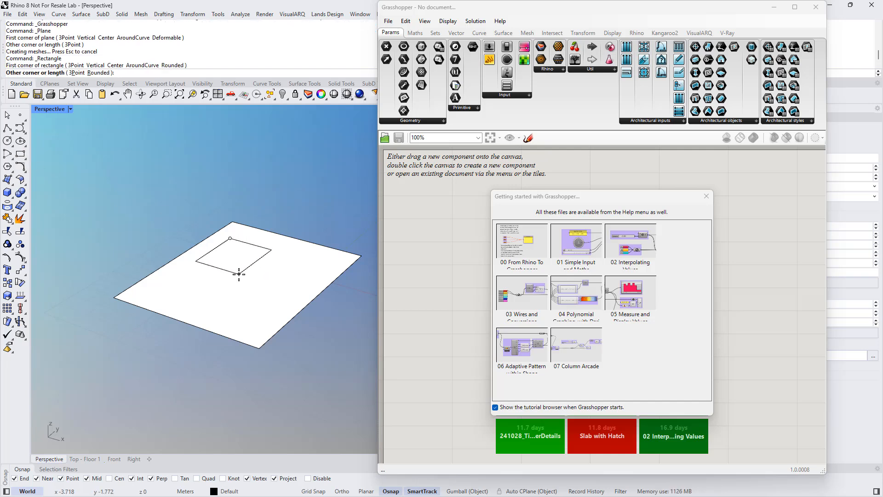
click(238, 274)
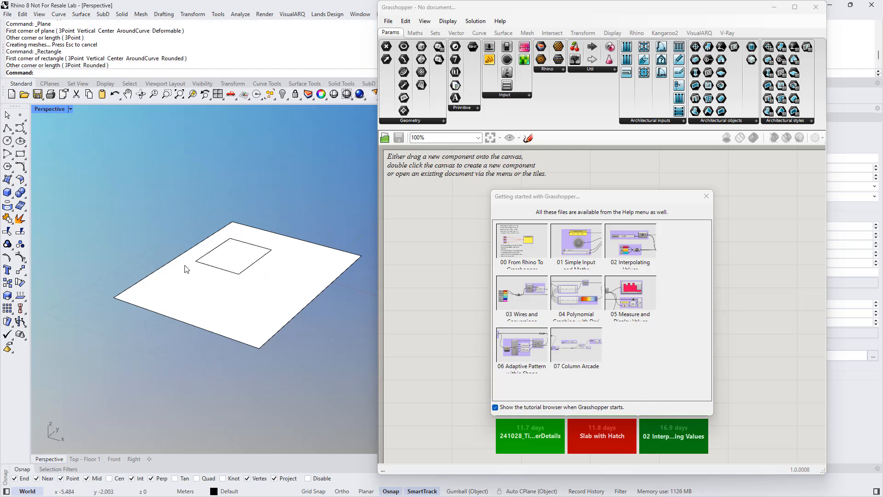
Step: Trim the plane surface inside the small rectangle to make a hole, and delete the cutting curve
click(7, 232)
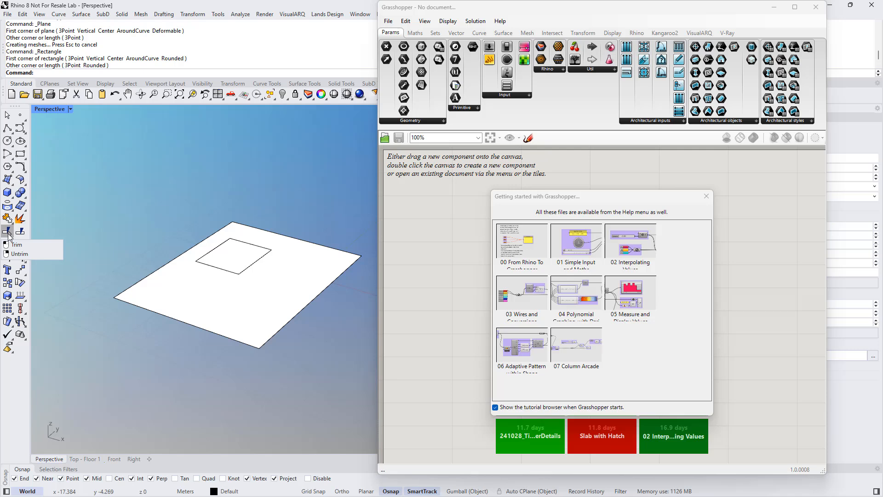
click(230, 275)
click(252, 296)
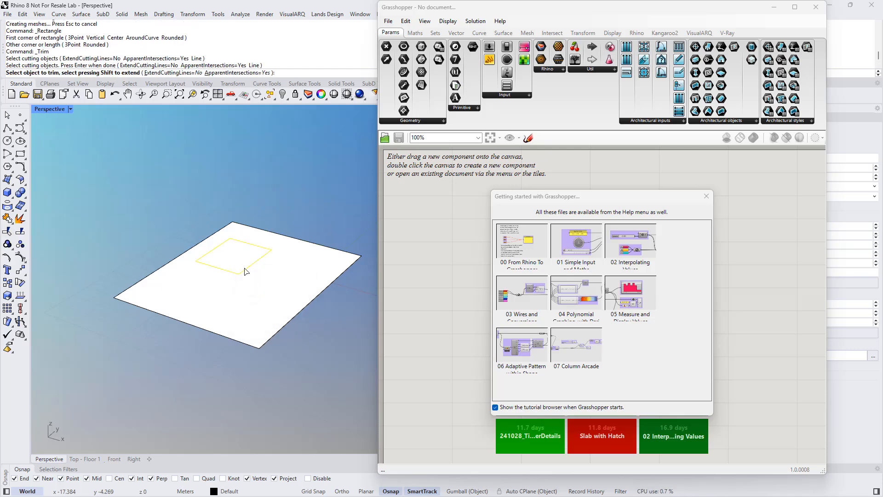
key(Return)
click(239, 258)
key(Return)
click(255, 272)
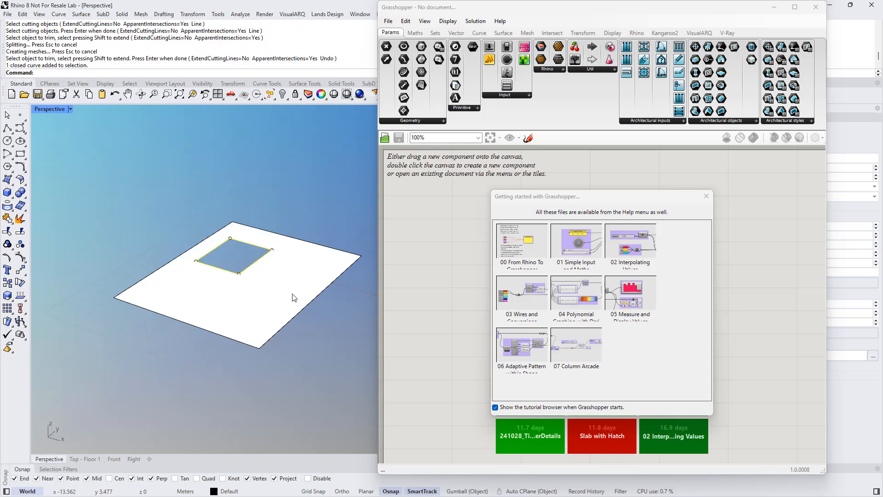
key(Delete)
Step: Dismiss the Grasshopper tutorial browser, add a Surface parameter to the canvas, and reference the trimmed plane surface in it
click(706, 197)
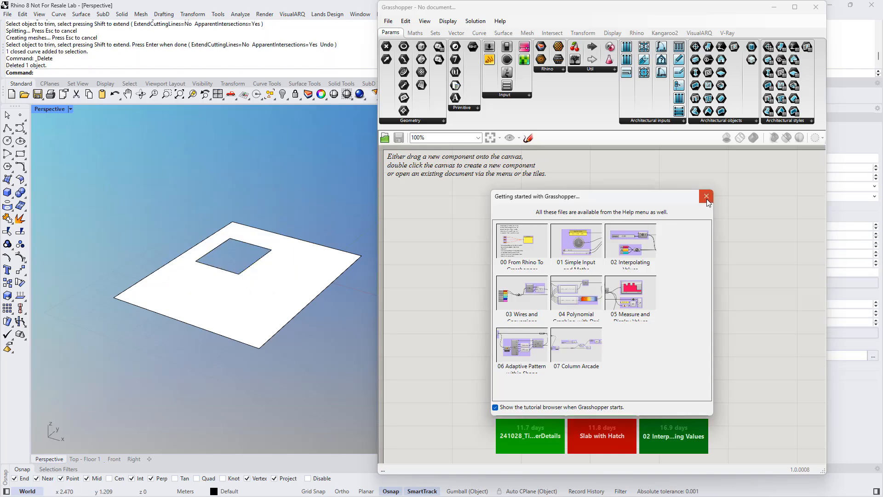
click(420, 122)
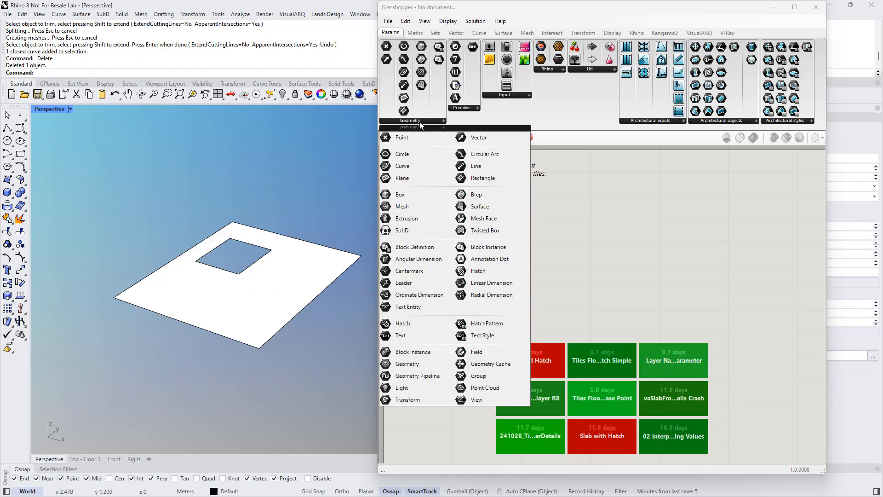
drag(477, 206, 469, 275)
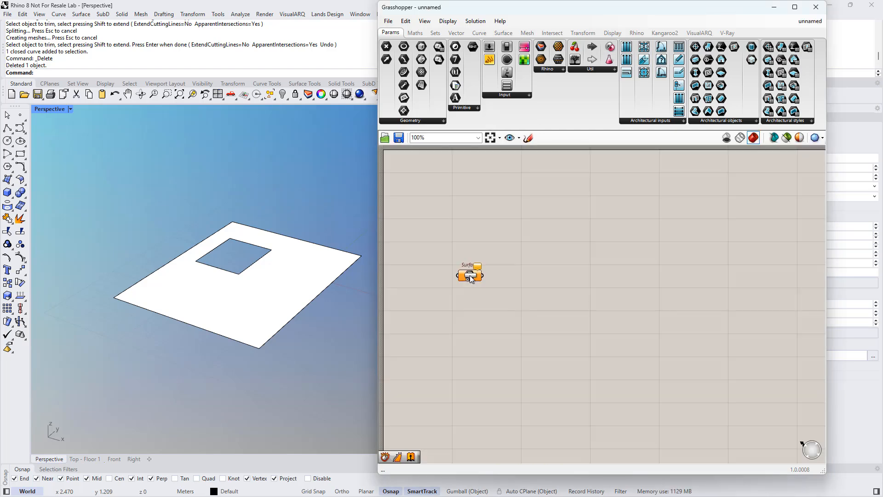
right_click(471, 278)
click(529, 404)
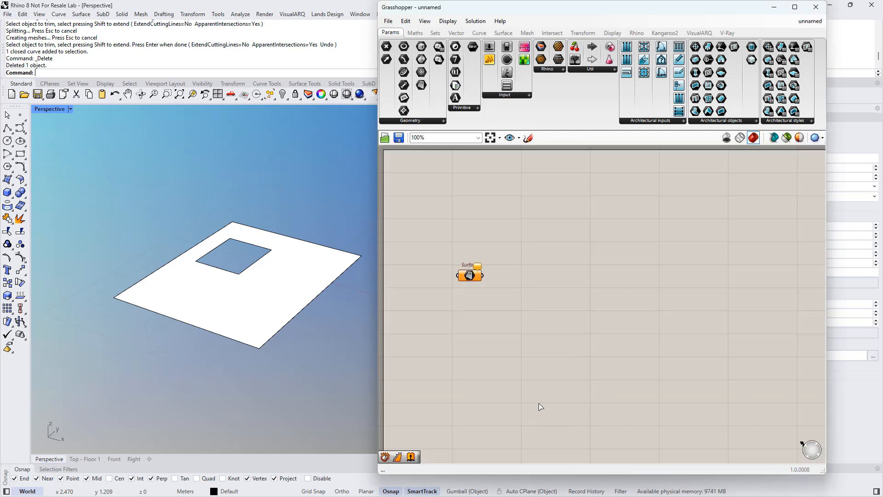
click(299, 296)
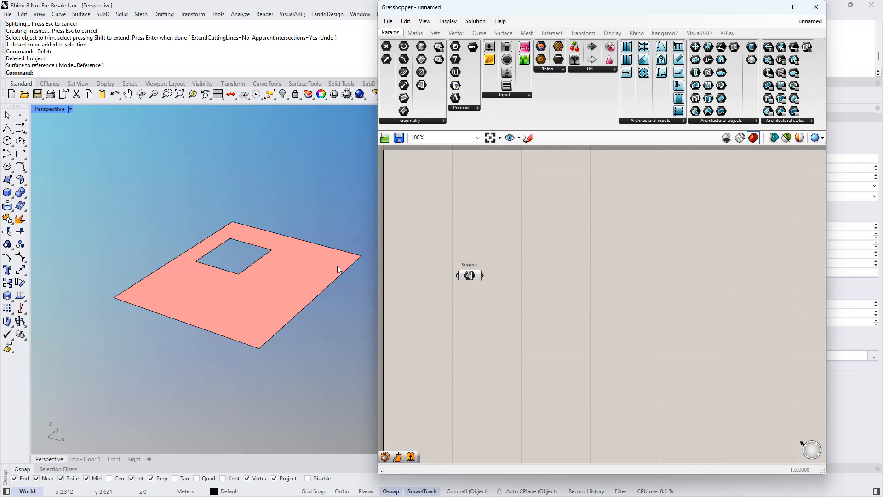
Step: Add an Extrude component to the canvas and connect the Surface parameter to its Base input
right_drag(299, 277, 284, 256)
double_click(550, 267)
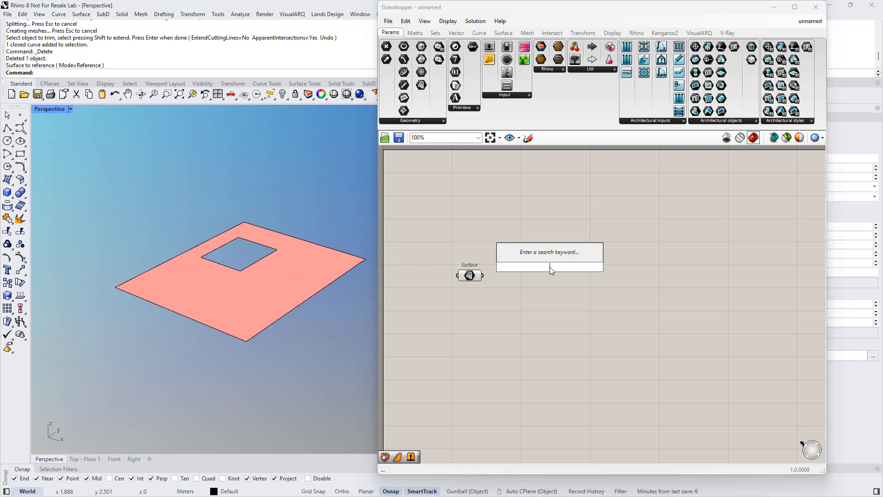
text(extr)
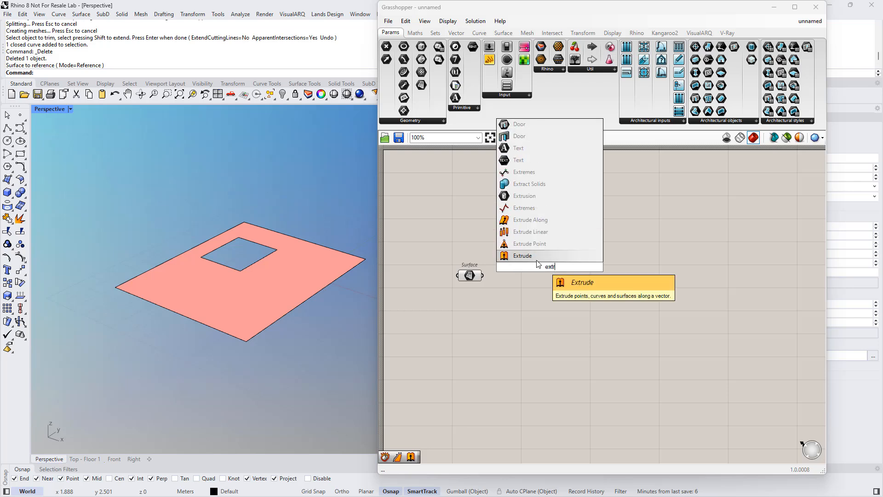
click(530, 255)
drag(553, 268, 634, 279)
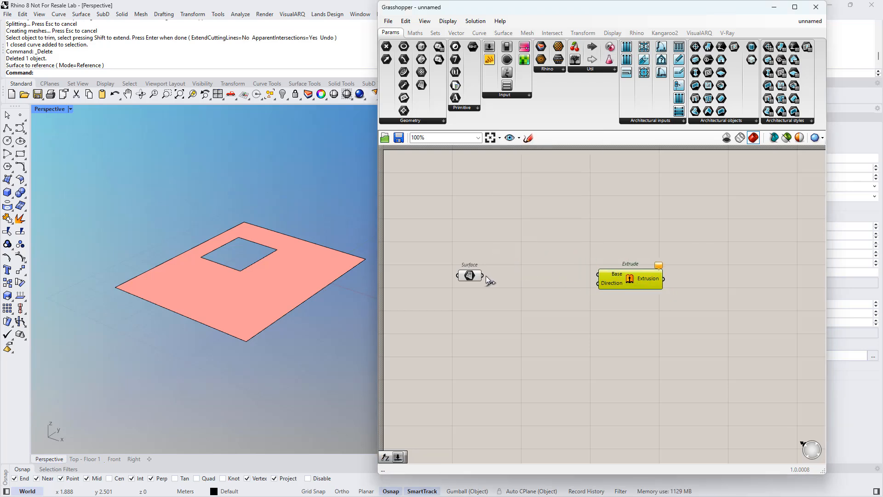
drag(483, 275, 673, 281)
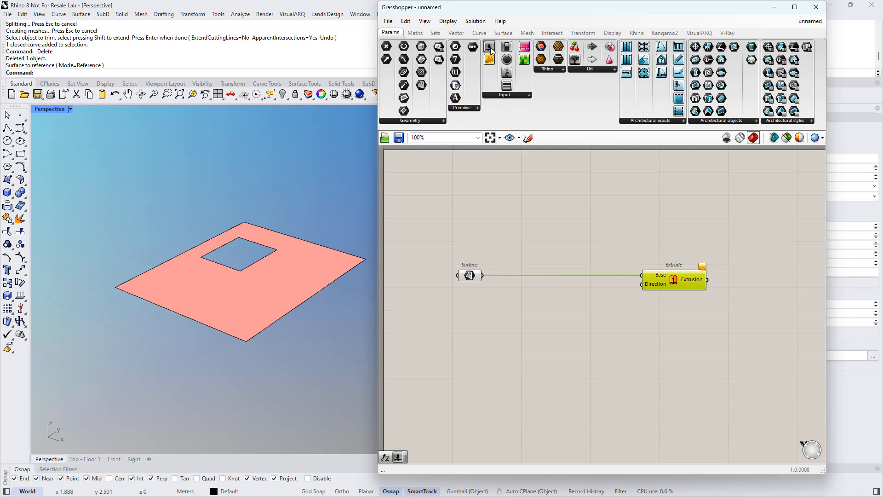
Step: Add a Number Slider below the Surface parameter and rename it Thickness
drag(489, 48, 445, 318)
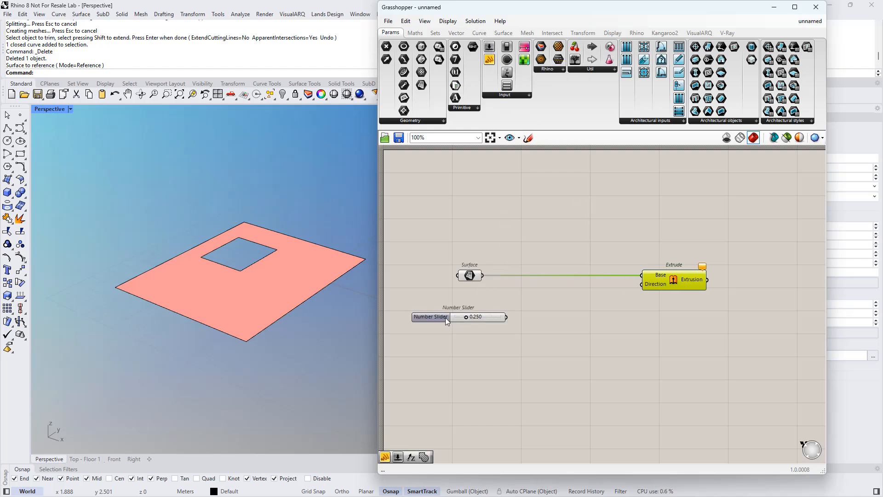
right_click(444, 318)
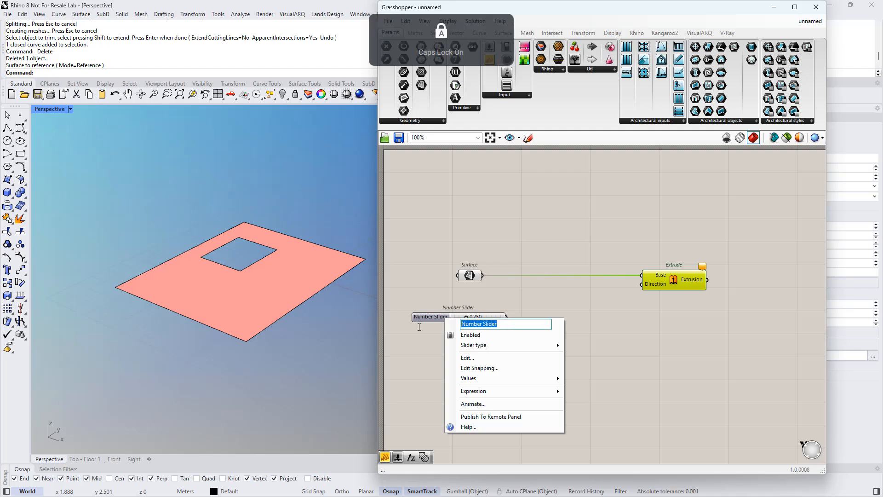
text(Thickness)
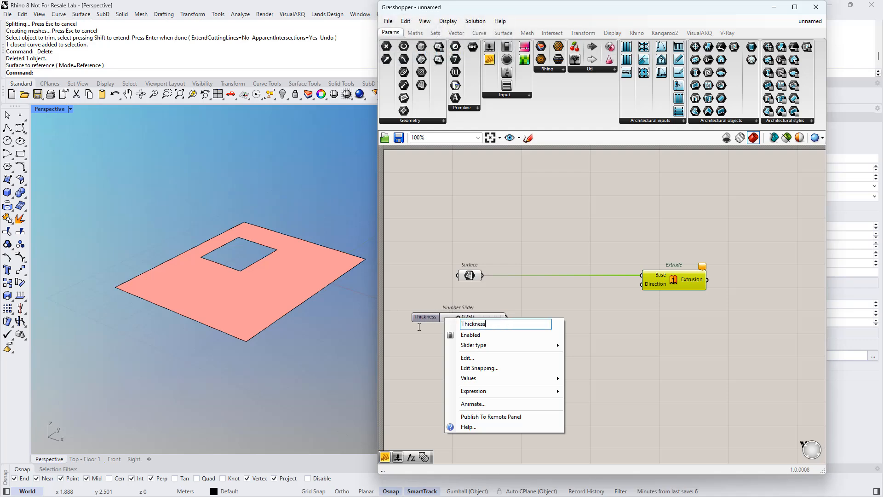
key(Return)
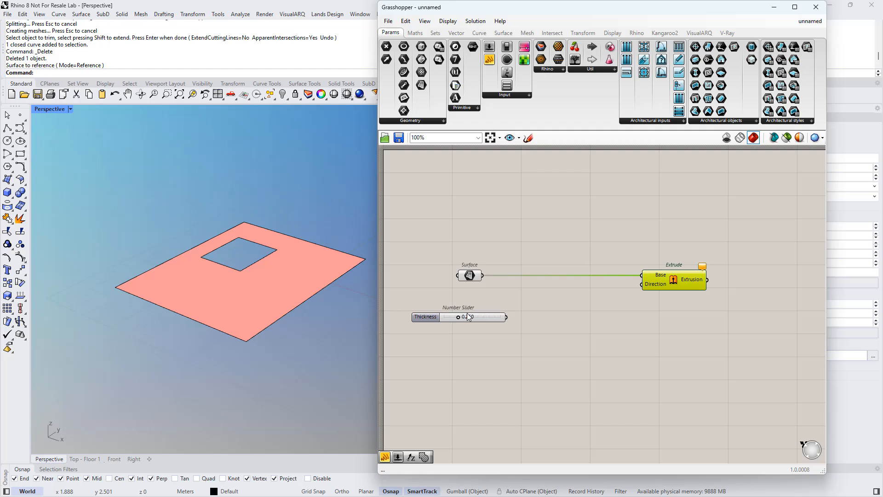
click(556, 310)
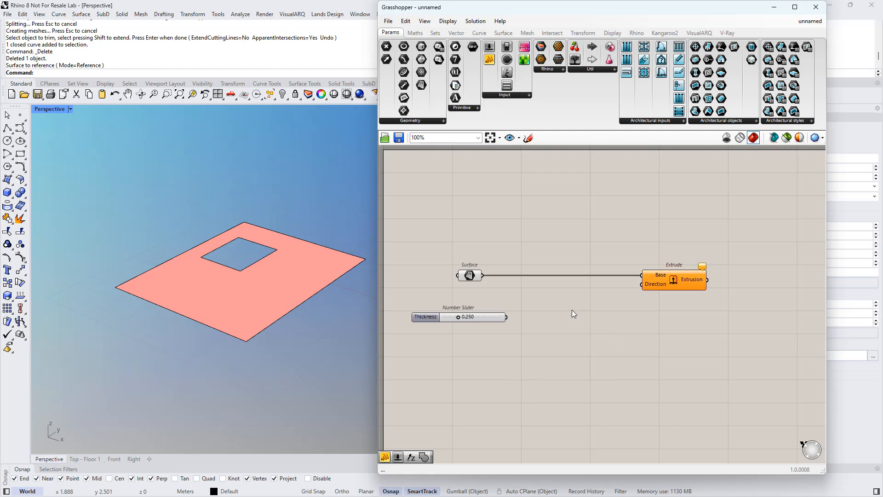
Step: Add a Unit Z vector between the Thickness slider and Extrude's Direction input, and set the slider to 0.283
double_click(572, 311)
text(z)
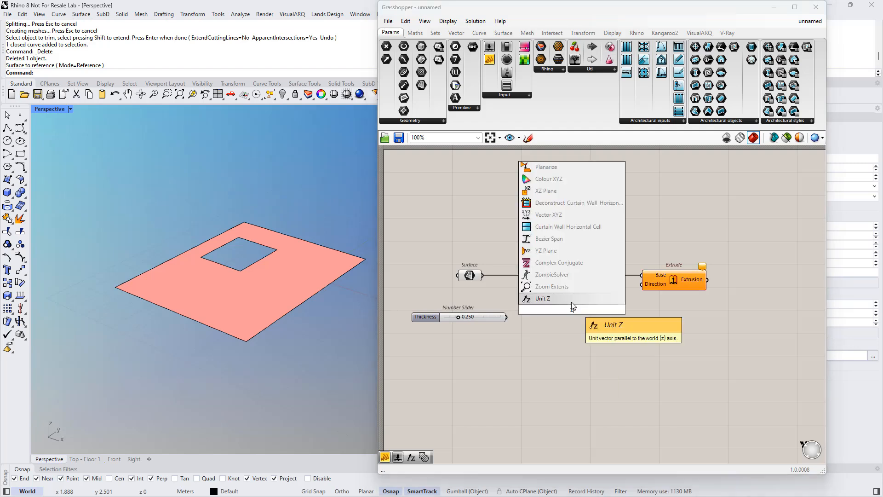
click(572, 300)
drag(603, 309, 643, 284)
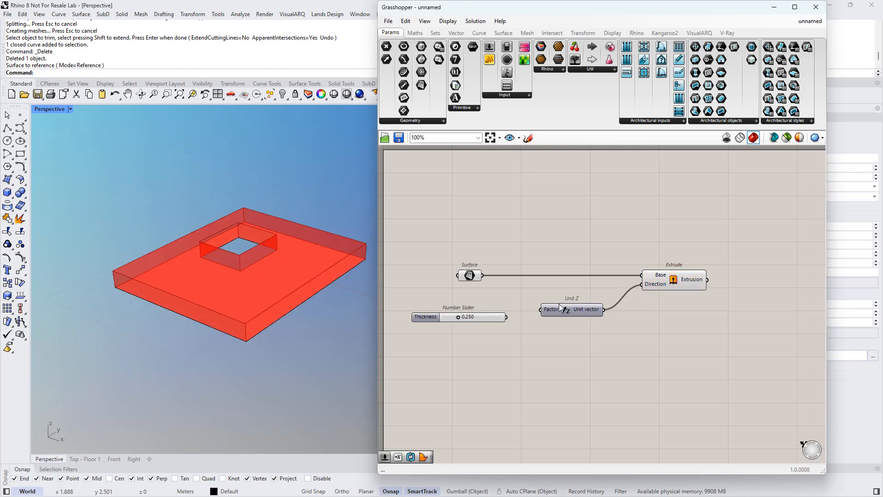
drag(507, 318, 541, 310)
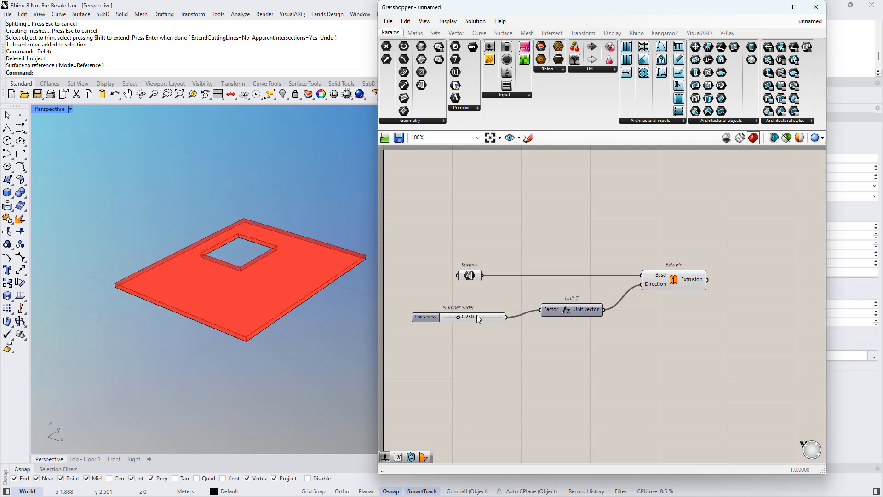
drag(459, 317, 460, 316)
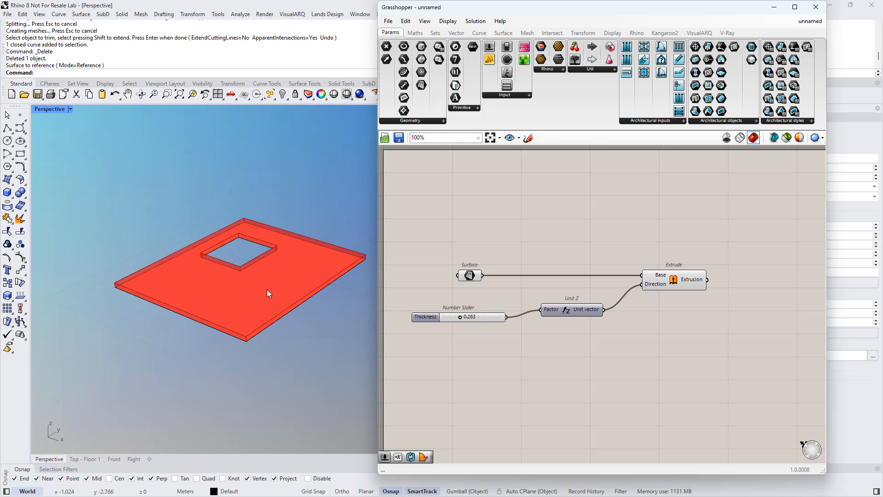
Step: Move the Extrude and Unit Z components away from the slider to leave room between them
right_drag(623, 313, 562, 316)
drag(619, 282, 688, 279)
drag(508, 313, 576, 294)
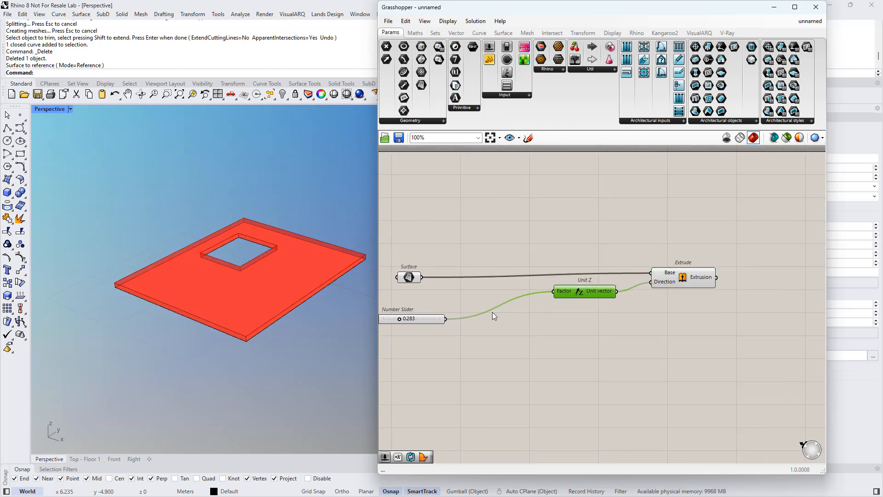
right_drag(493, 315, 504, 310)
Step: Insert a Negative component between the Thickness slider and Unit Z's Factor input to reverse the extrusion direction
double_click(510, 340)
text(n)
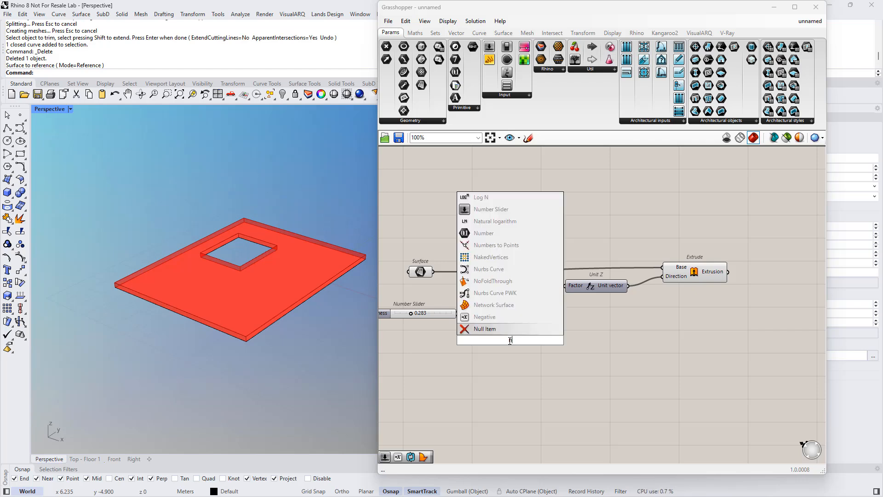
text(eg)
click(500, 330)
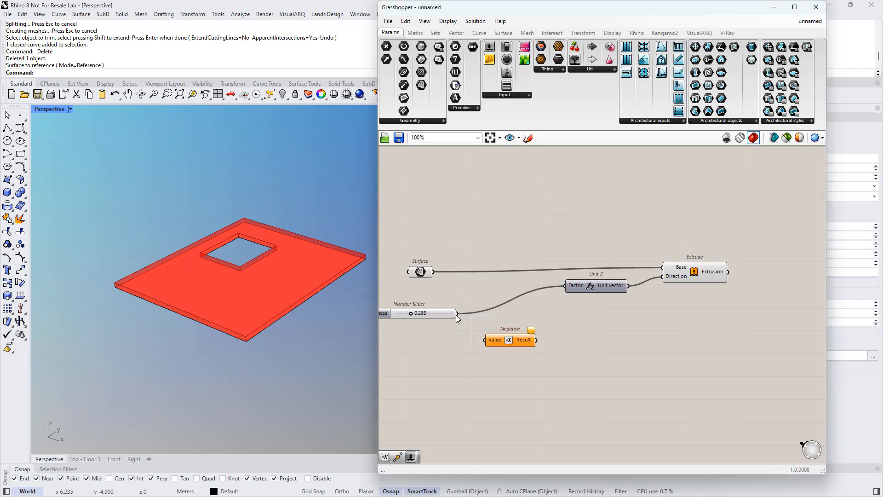
drag(480, 334, 485, 340)
drag(538, 339, 566, 287)
right_drag(572, 288, 610, 288)
Step: Set the Thickness slider to 0.259 and tidy the layout by placing the Negative component level with the slider
drag(460, 272, 460, 268)
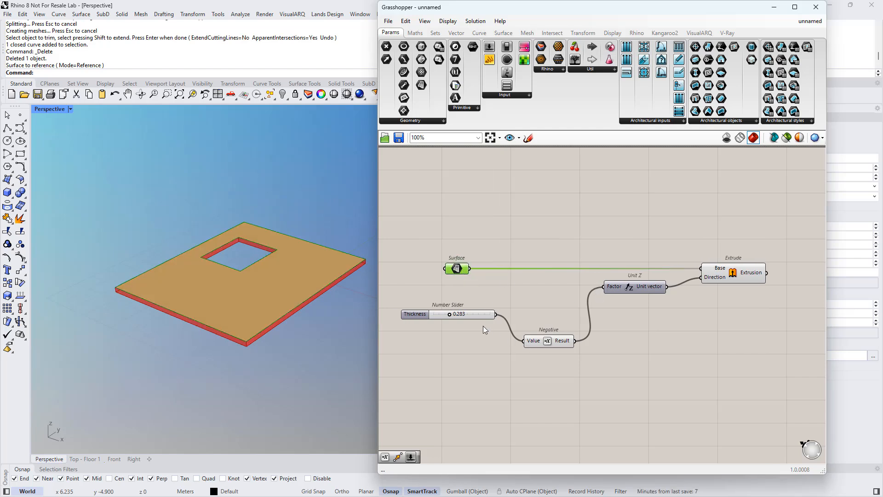
mouse_move(449, 316)
mouse_down()
mouse_move(438, 315)
mouse_move(448, 316)
mouse_up()
drag(550, 341, 545, 313)
right_drag(631, 351, 614, 323)
scroll(608, 324, down, 1)
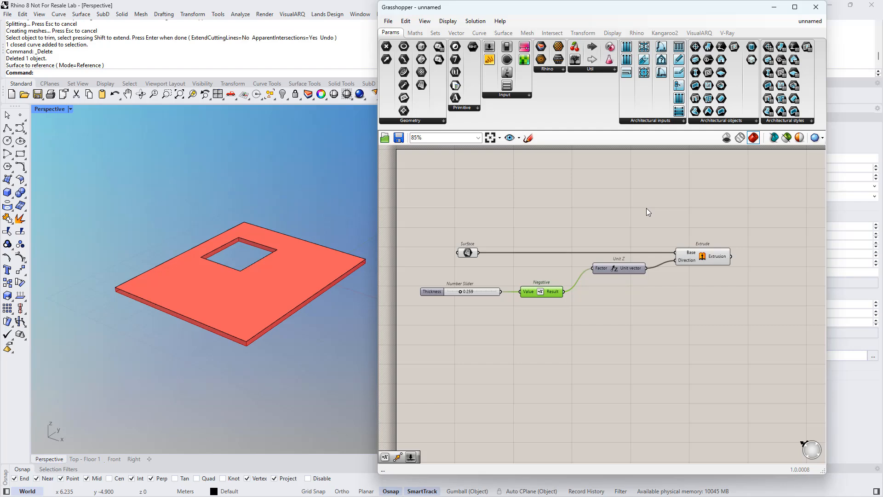
Step: Place a VisualARQ Create Hatch component on the canvas below the Extrude component
click(633, 35)
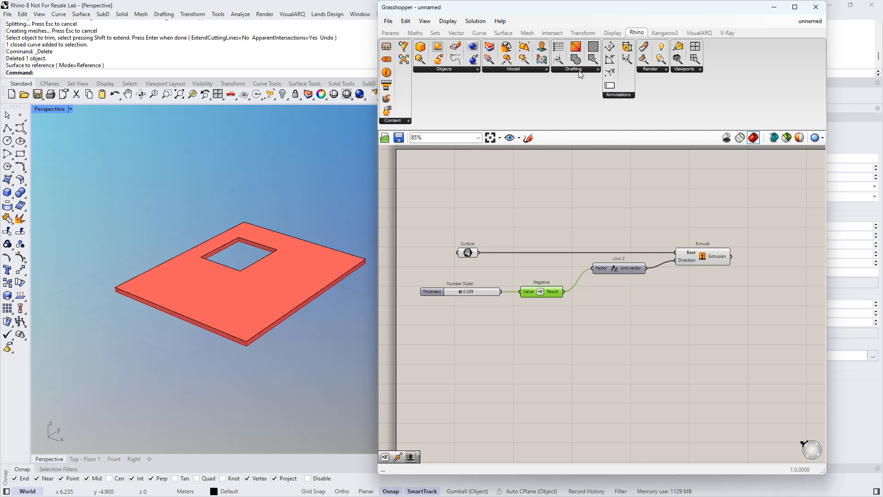
click(703, 33)
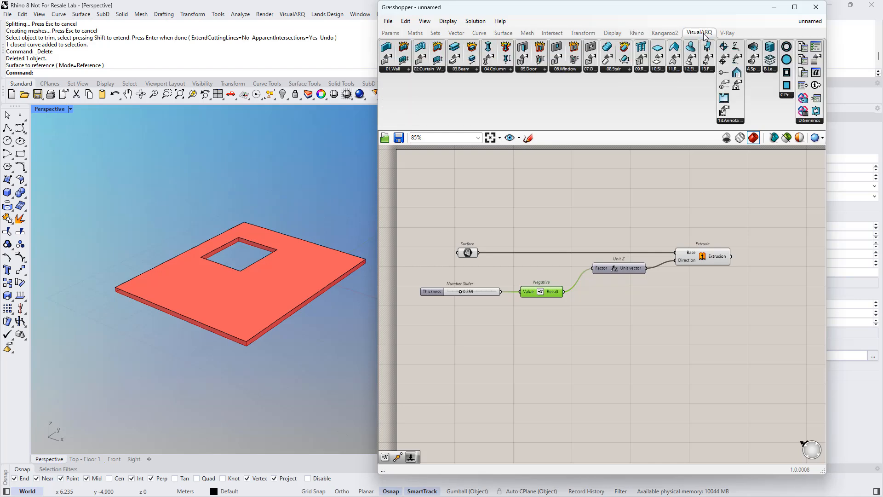
click(809, 121)
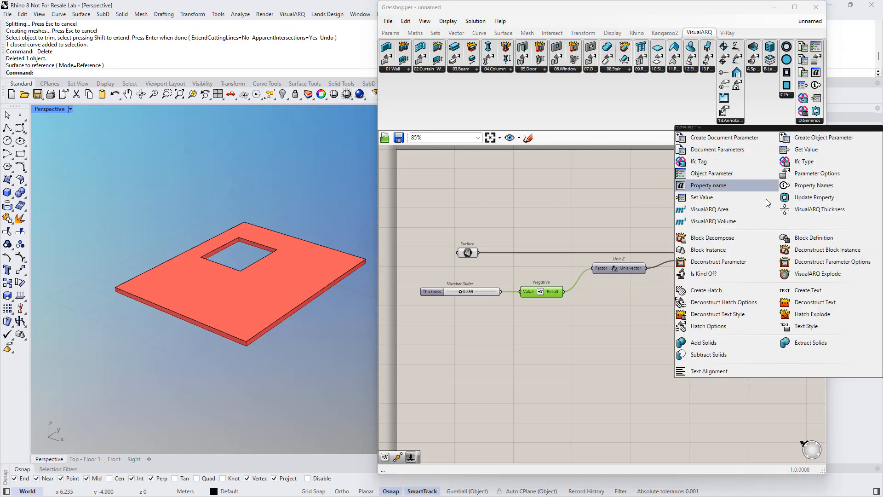
mouse_move(724, 290)
mouse_down()
mouse_move(716, 317)
mouse_move(730, 339)
mouse_up()
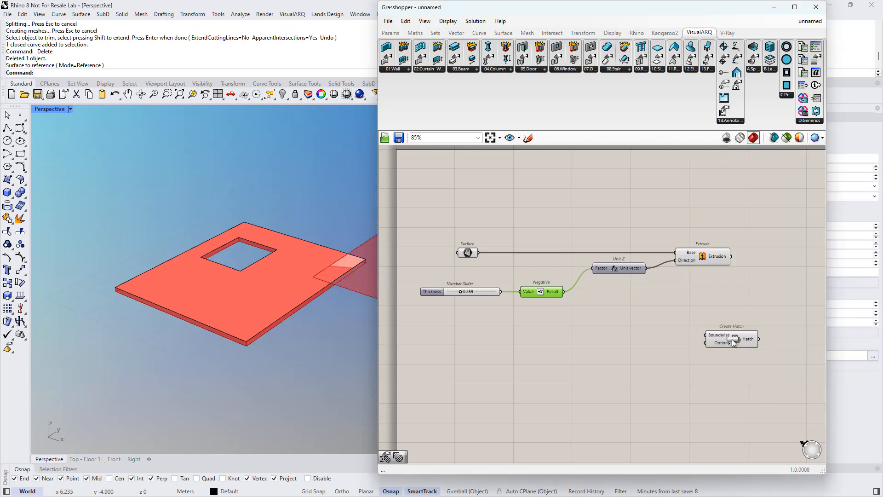
scroll(182, 296, down, 3)
scroll(280, 305, up, 3)
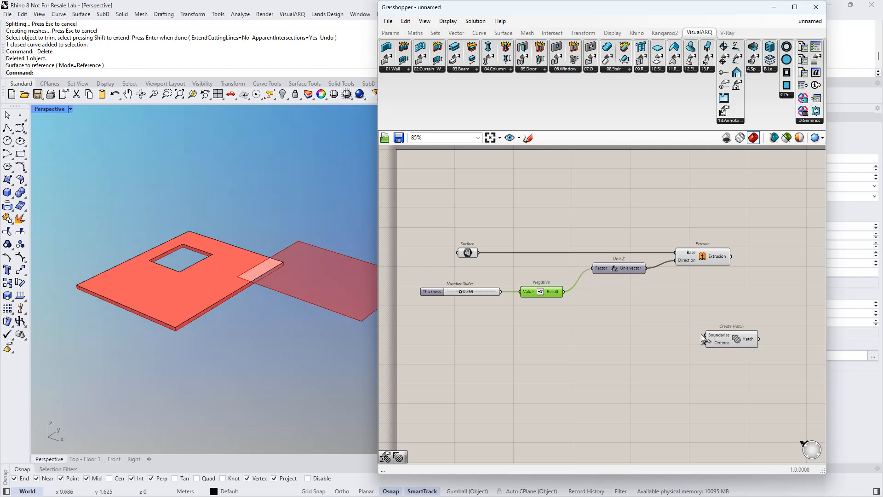
Step: Add a Deconstruct Brep component and connect the Surface parameter to its Brep input
click(497, 353)
double_click(497, 352)
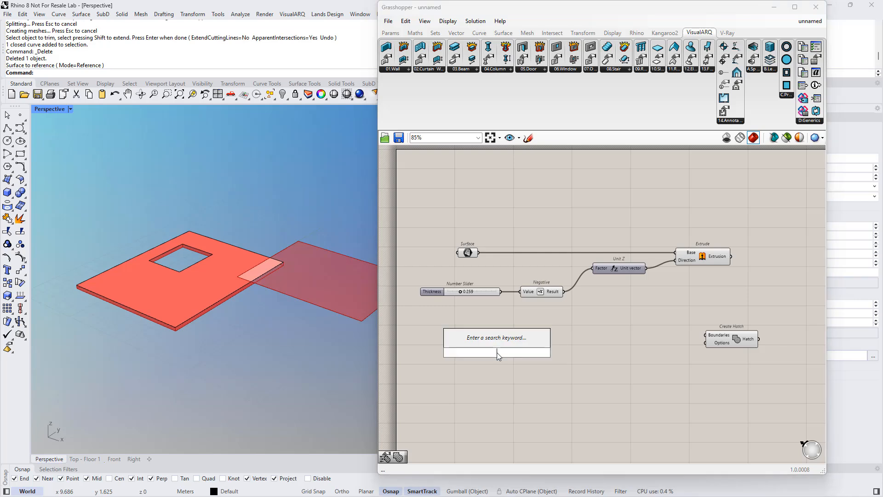
text(brep dec)
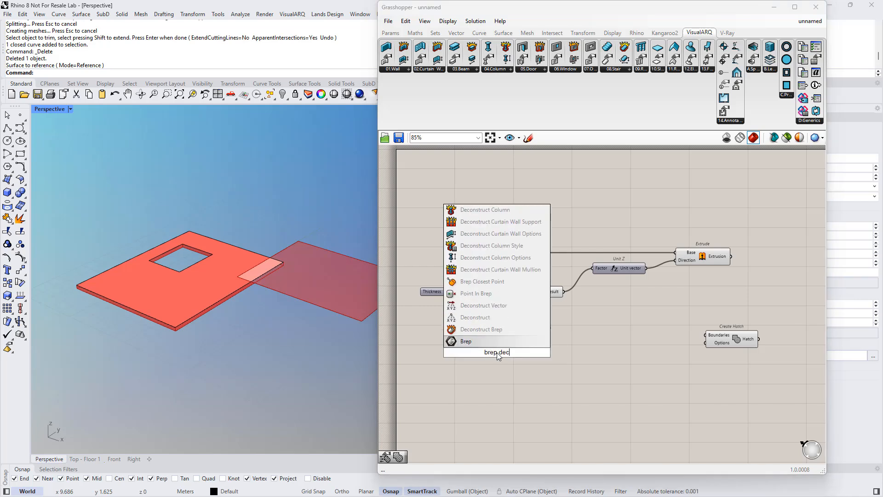
click(488, 329)
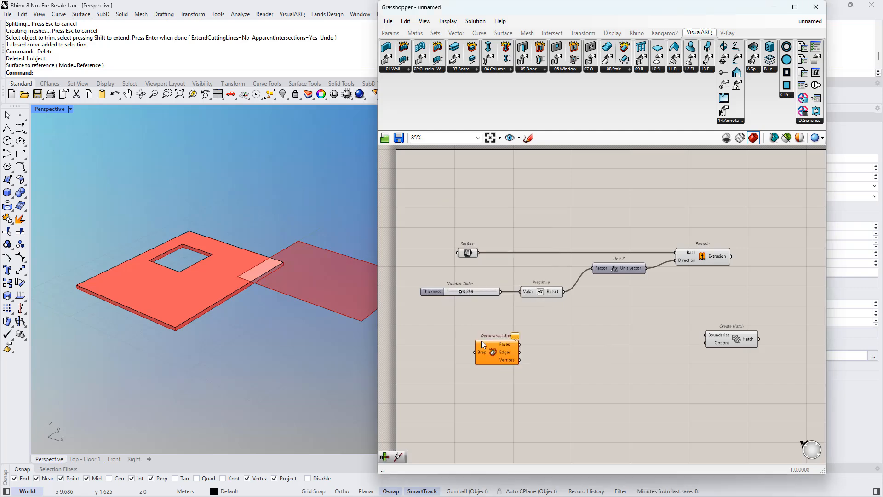
drag(479, 253, 561, 351)
Step: Add a Join Curves component and feed it the Edges output of Deconstruct Brep
mouse_move(565, 354)
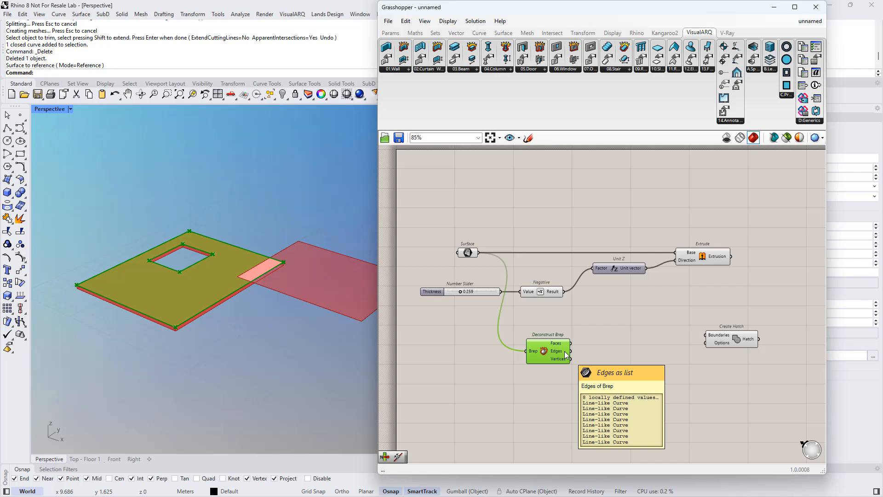
double_click(604, 347)
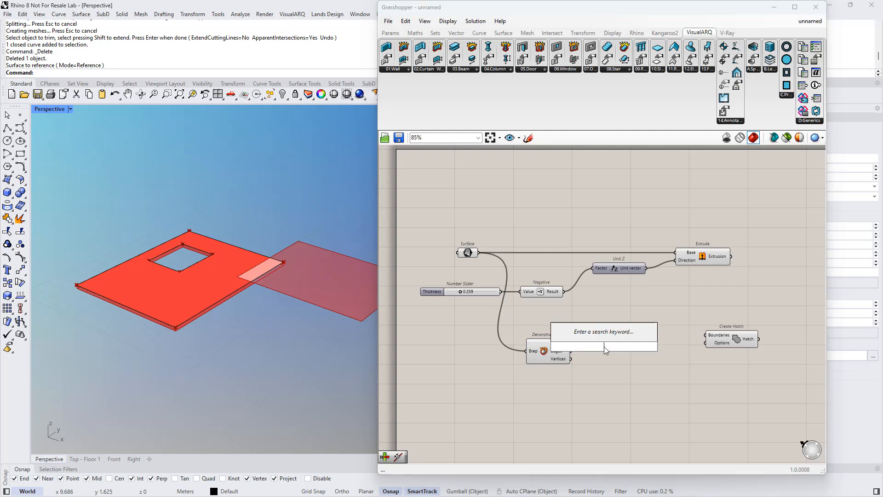
text(join)
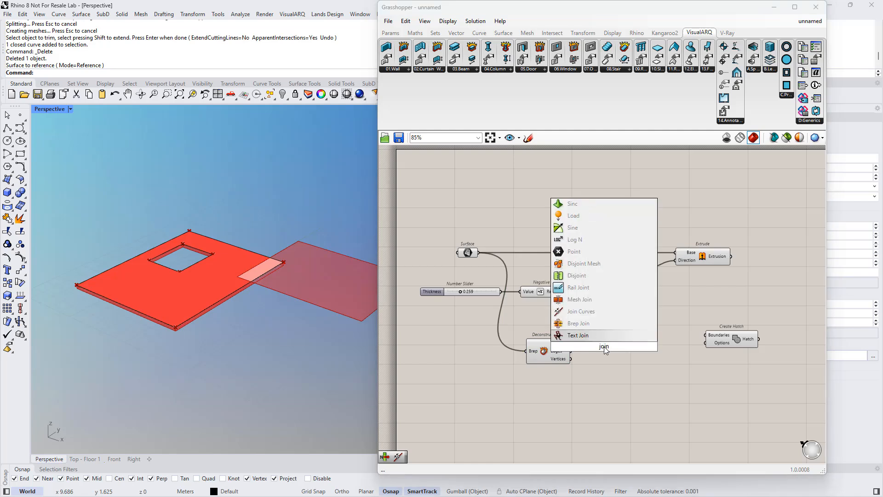
click(599, 315)
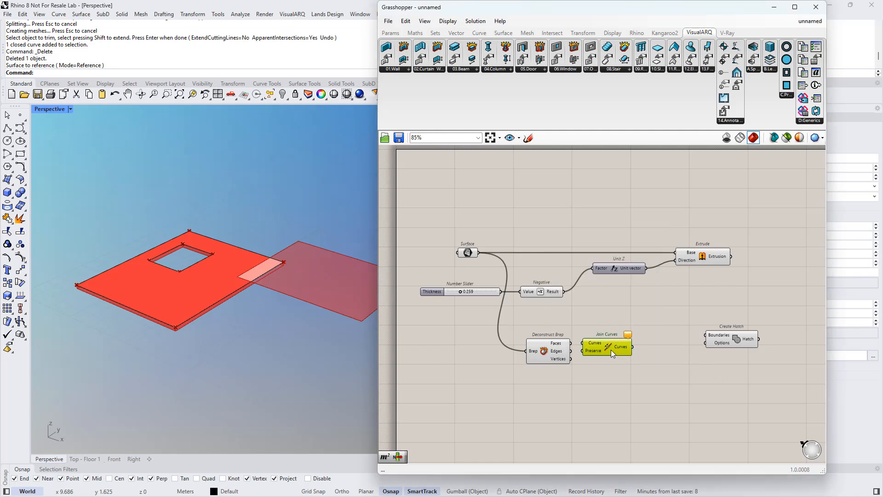
drag(571, 351, 583, 344)
drag(594, 351, 598, 355)
Step: Connect the joined curves to the Boundaries input of Create Hatch and align that component with Join Curves
mouse_move(626, 356)
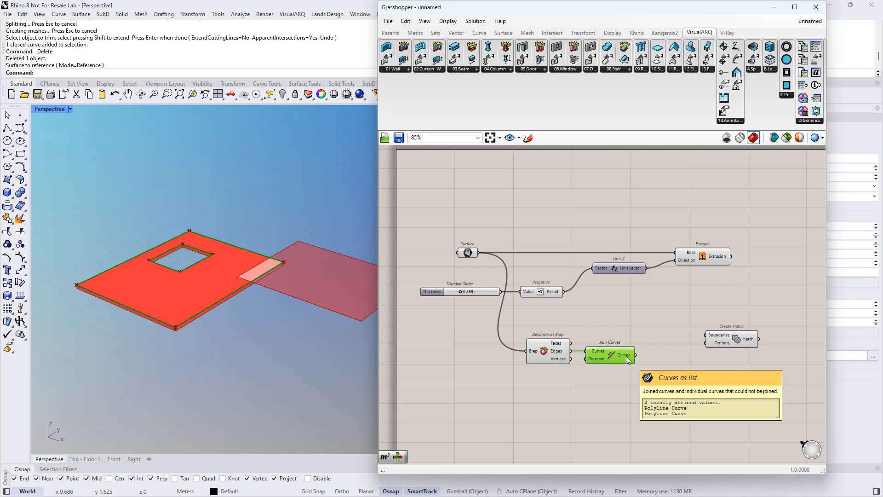
mouse_move(626, 357)
mouse_down()
mouse_move(707, 335)
mouse_move(736, 346)
mouse_move(740, 360)
mouse_up()
click(735, 340)
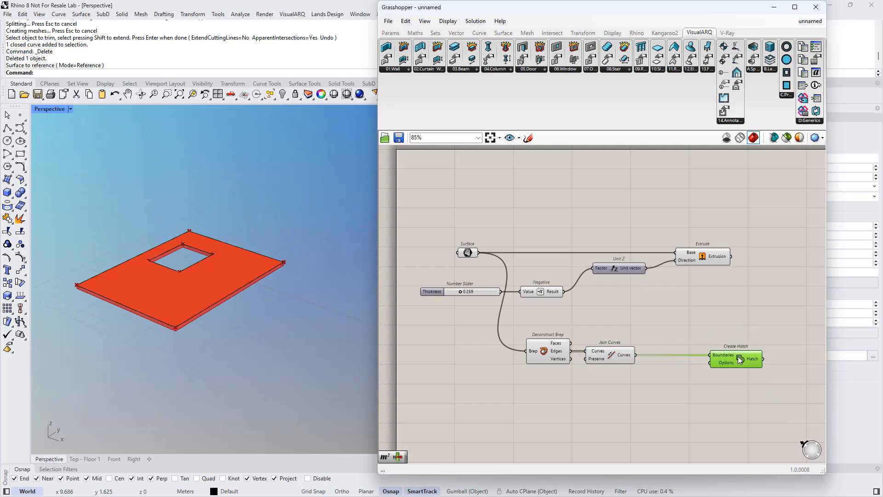
scroll(277, 307, down, 2)
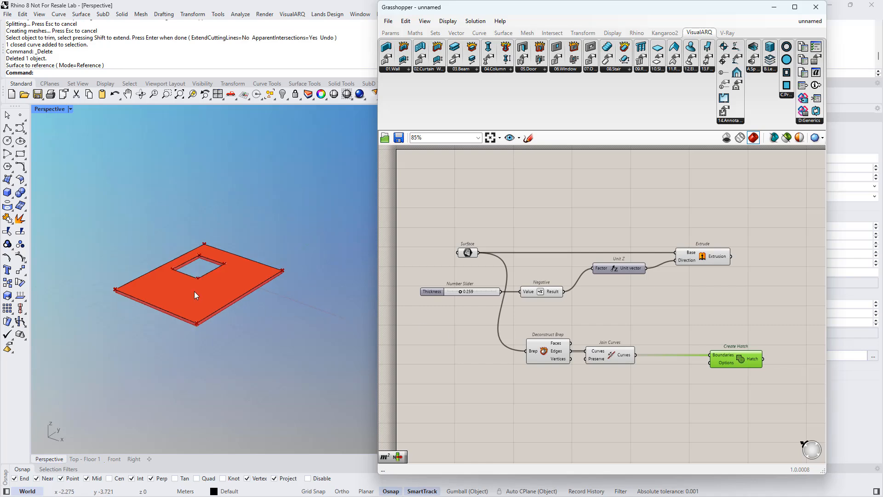
scroll(194, 291, up, 4)
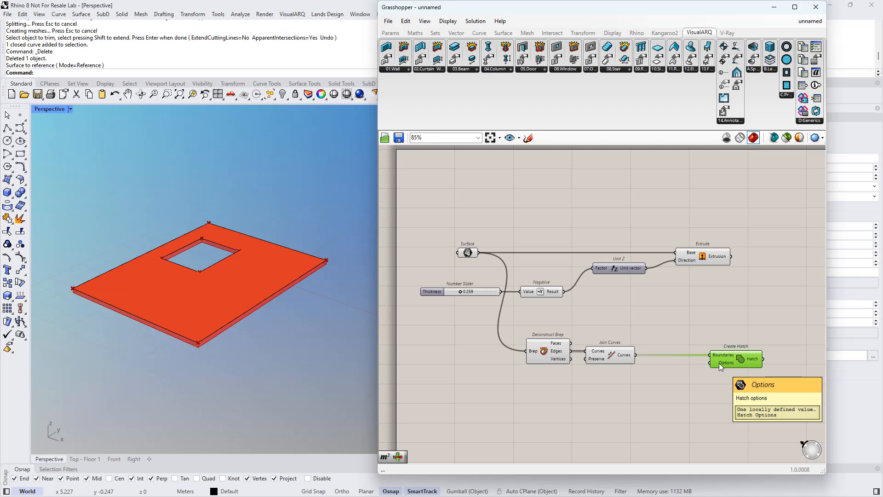
Step: Add a VisualARQ Hatch Options component, connect it to the Options input of Create Hatch and place it below Deconstruct Brep
click(812, 121)
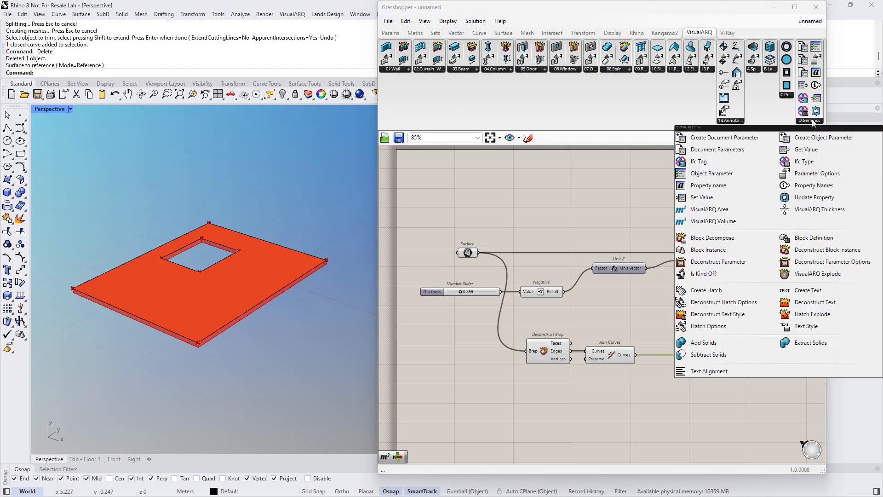
click(708, 326)
click(660, 421)
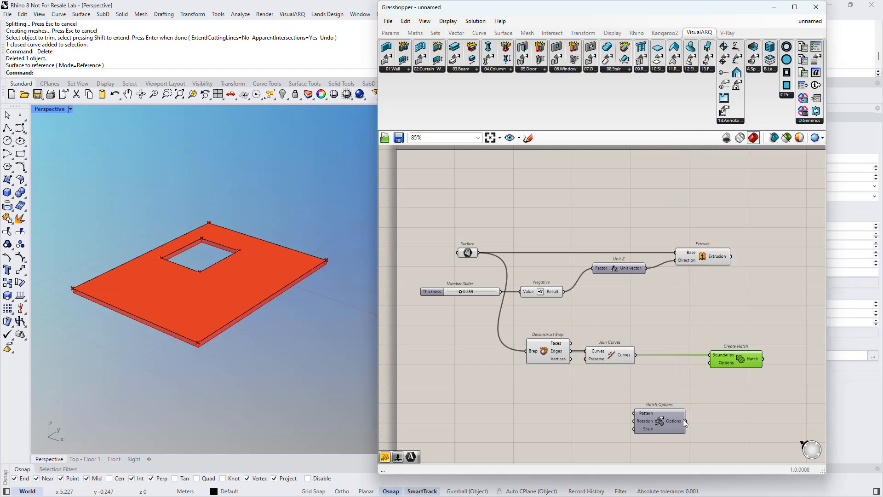
drag(685, 420, 711, 363)
right_drag(669, 375, 700, 332)
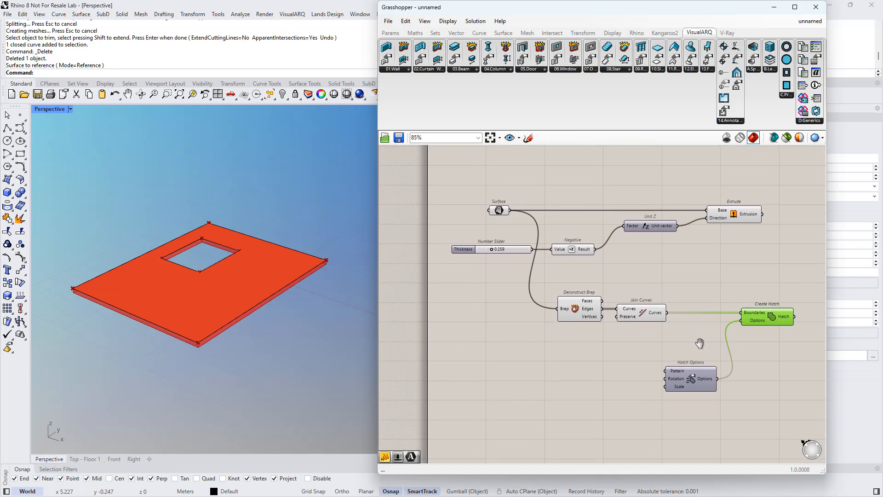
drag(694, 372, 581, 363)
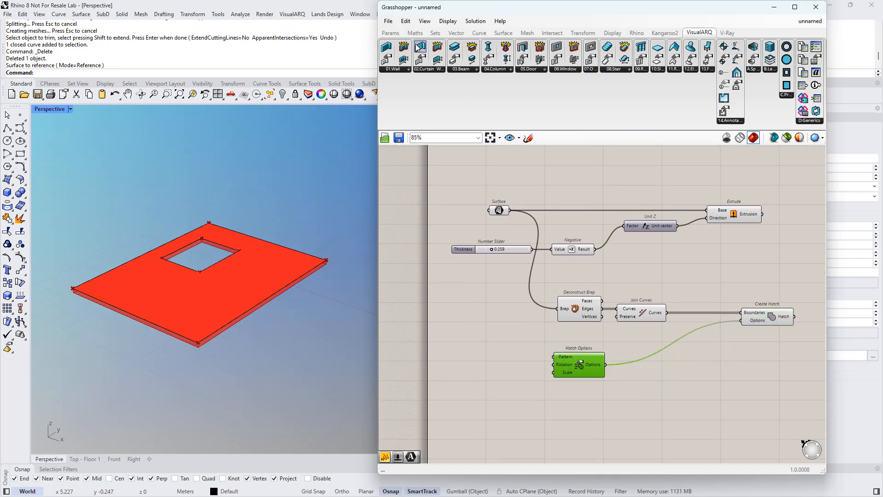
Step: Place a Text parameter on the canvas beside the Pattern input of Hatch Options
click(390, 33)
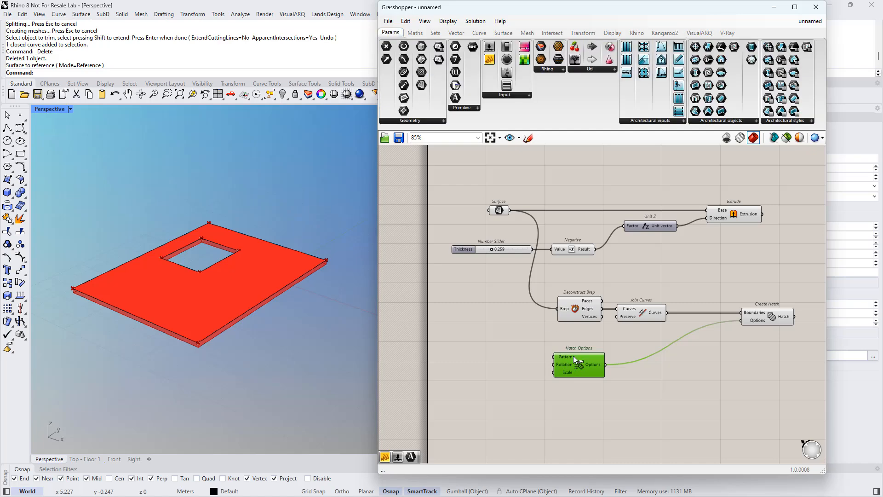
click(467, 108)
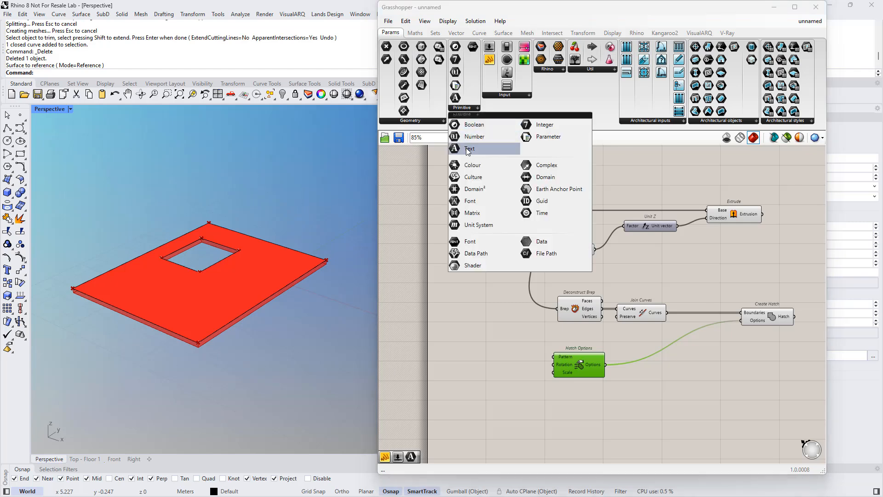
mouse_move(468, 150)
mouse_down()
mouse_move(520, 330)
mouse_move(514, 358)
mouse_up()
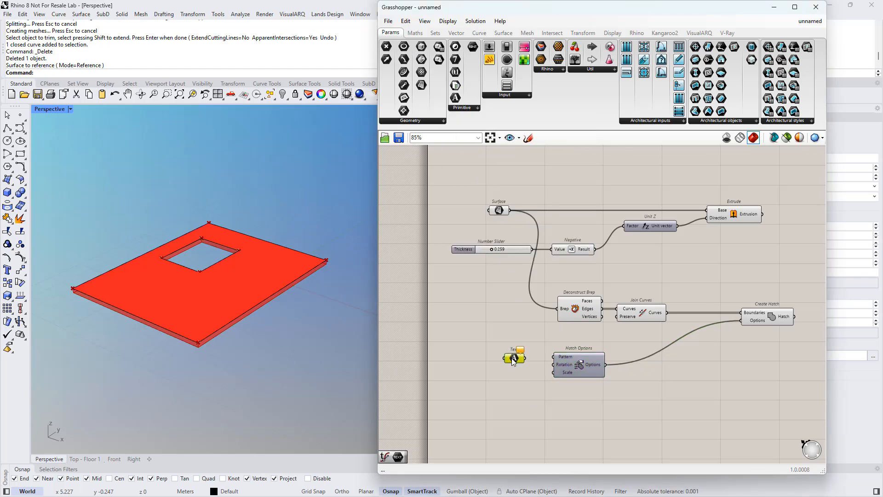
Step: Set the Text parameter's value to "Single" and connect it to the Pattern input of Hatch Options
right_click(513, 358)
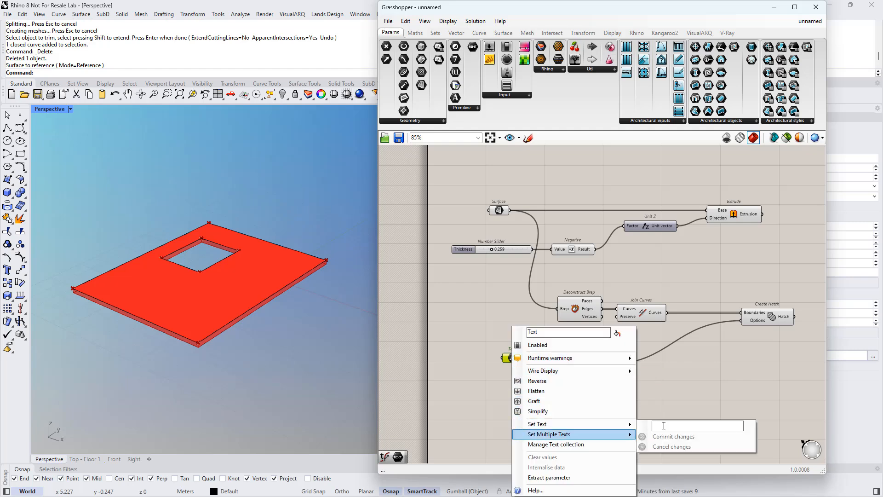
mouse_move(628, 424)
click(666, 425)
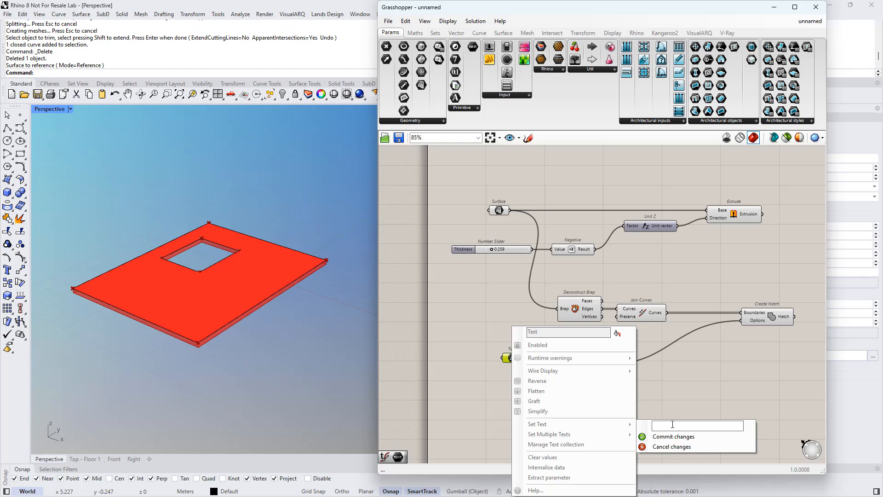
key(Caps_Lock)
text(Single)
click(658, 437)
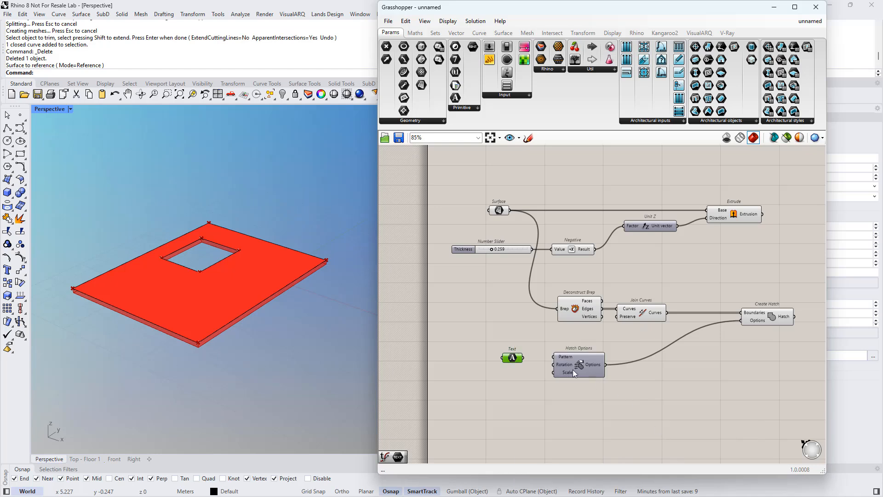
mouse_move(523, 358)
mouse_down()
mouse_move(553, 357)
mouse_move(525, 358)
mouse_up()
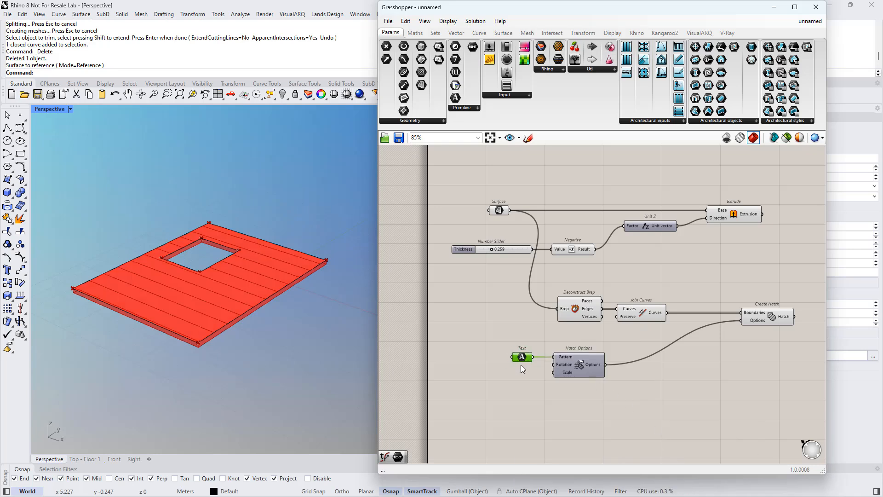
Step: Add a number slider named "Pattern Rotation" and connect it to the Rotation input of Hatch Options
mouse_move(493, 57)
mouse_down()
mouse_move(489, 375)
mouse_move(553, 364)
mouse_move(504, 376)
mouse_up()
right_click(462, 374)
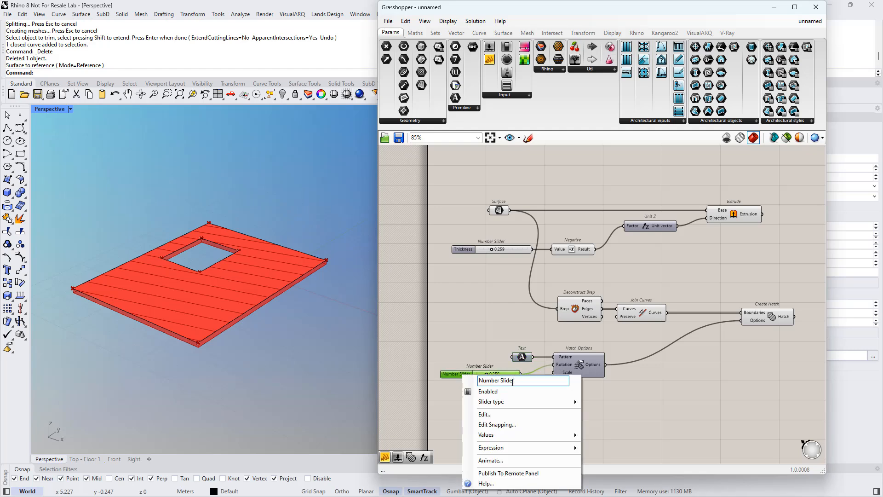
text(Ro)
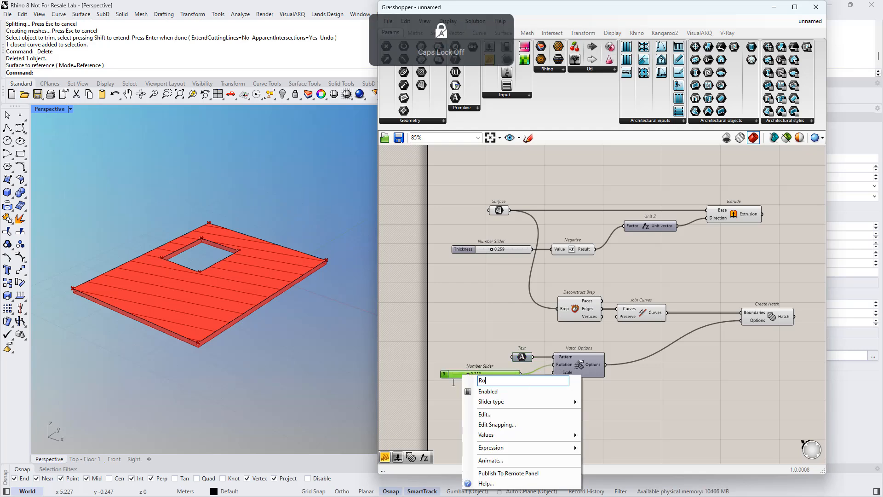
text(tation)
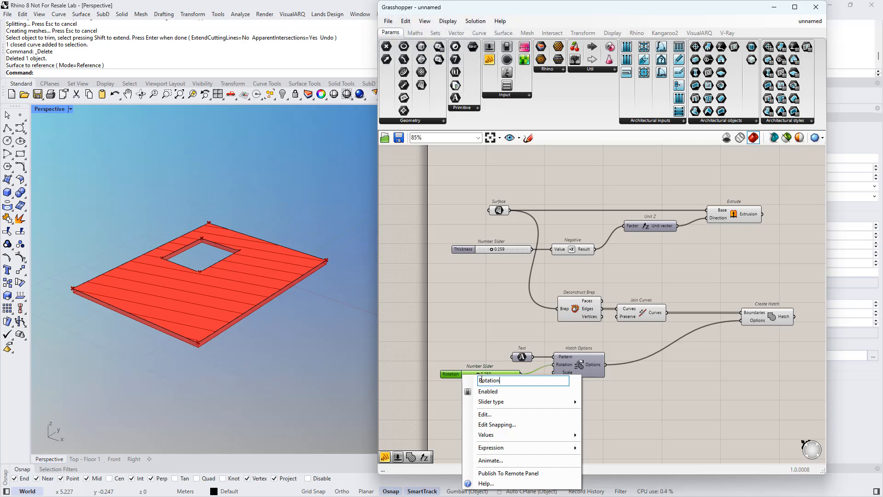
key(Home)
text(Pattern)
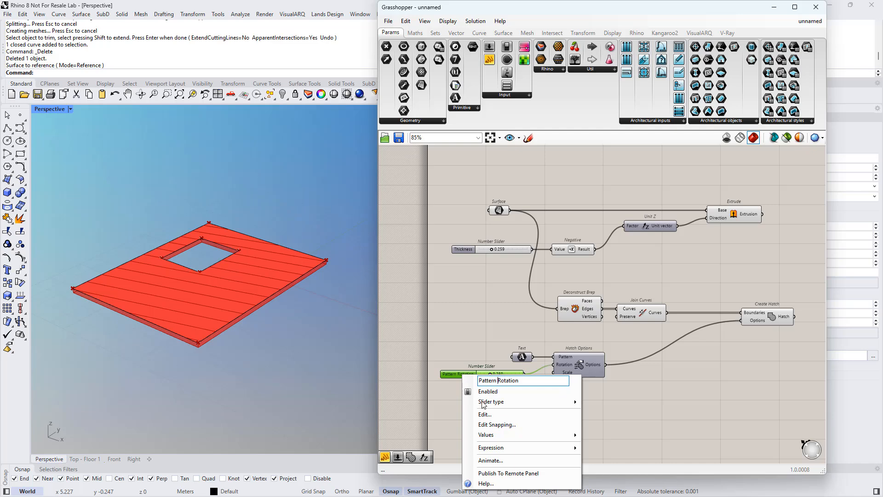
Step: Set the maximum of the Pattern Rotation slider to 360
click(487, 414)
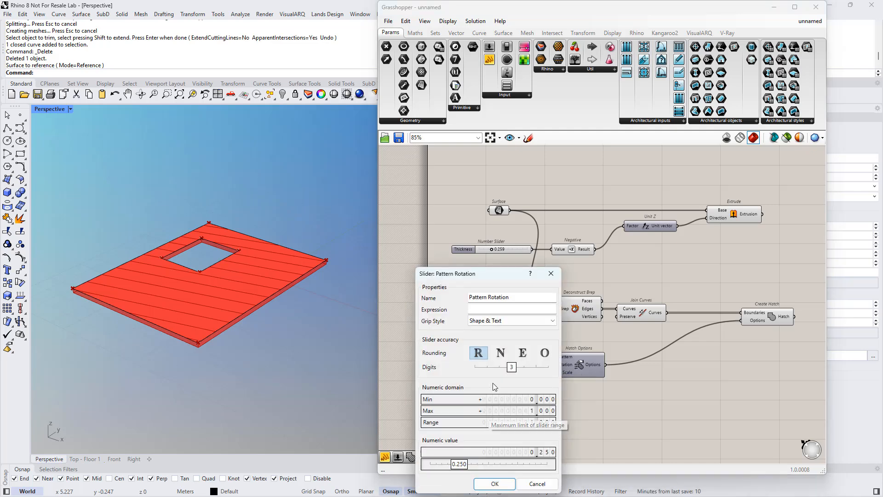
double_click(521, 410)
text(360)
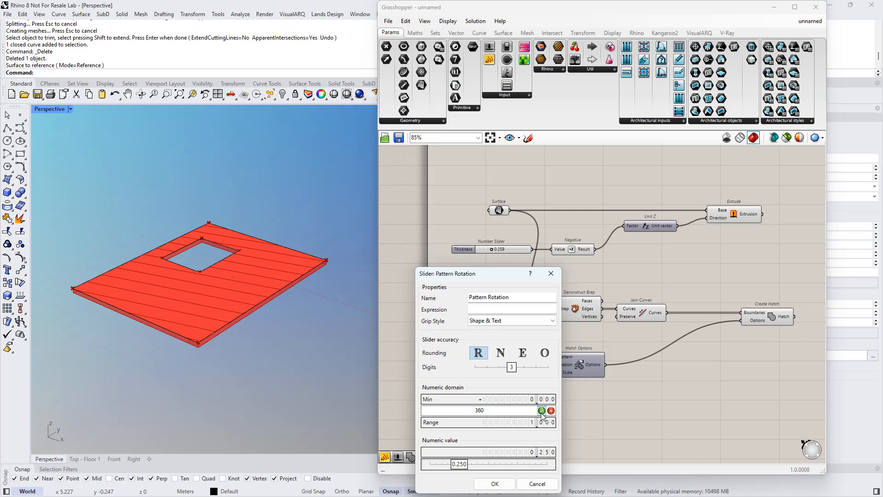
click(541, 411)
click(509, 484)
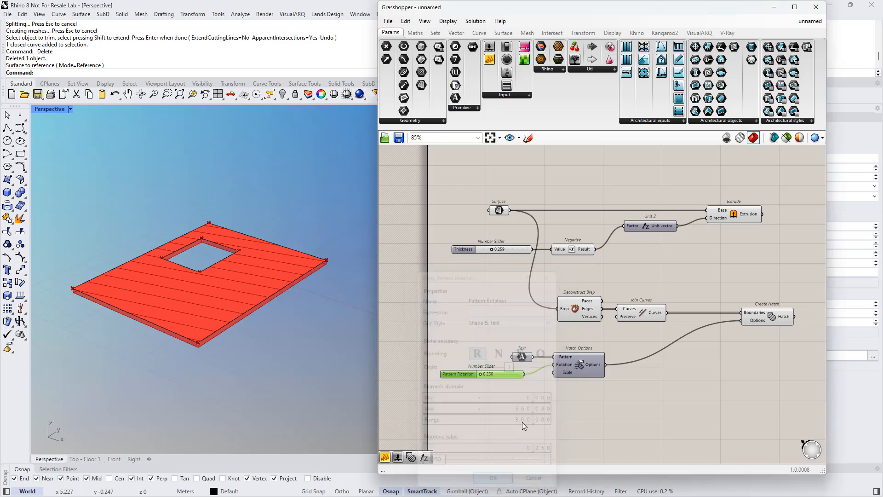
Step: Switch the Rotation input of Hatch Options to degrees and set the Pattern Rotation slider to 0
right_click(555, 363)
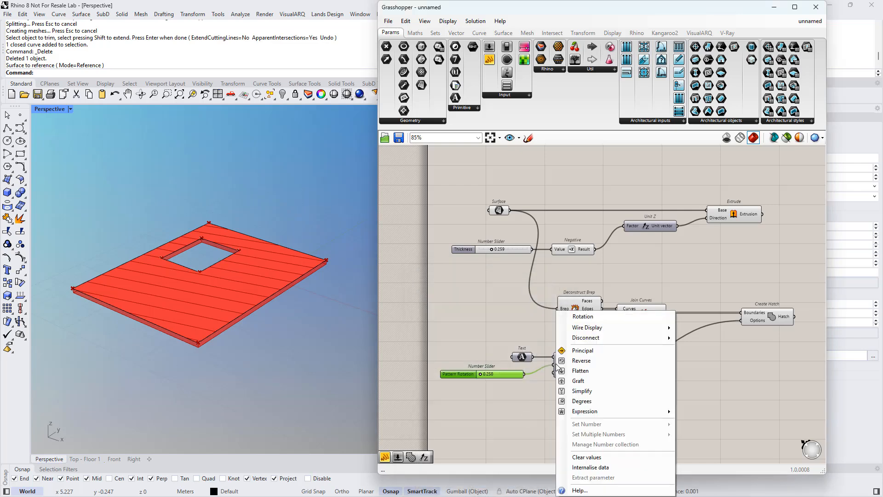
click(589, 401)
click(587, 399)
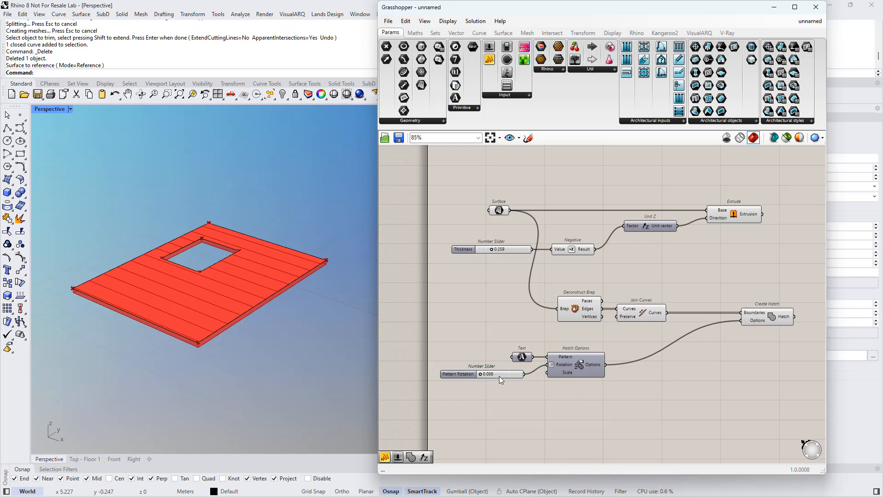
Step: Duplicate the Pattern Rotation slider, connect the copy to the Scale input of Hatch Options and rename it "Pattern Scale"
mouse_move(499, 376)
mouse_down()
mouse_move(495, 388)
mouse_move(546, 377)
mouse_up()
key(ctrl+c)
key(ctrl+v)
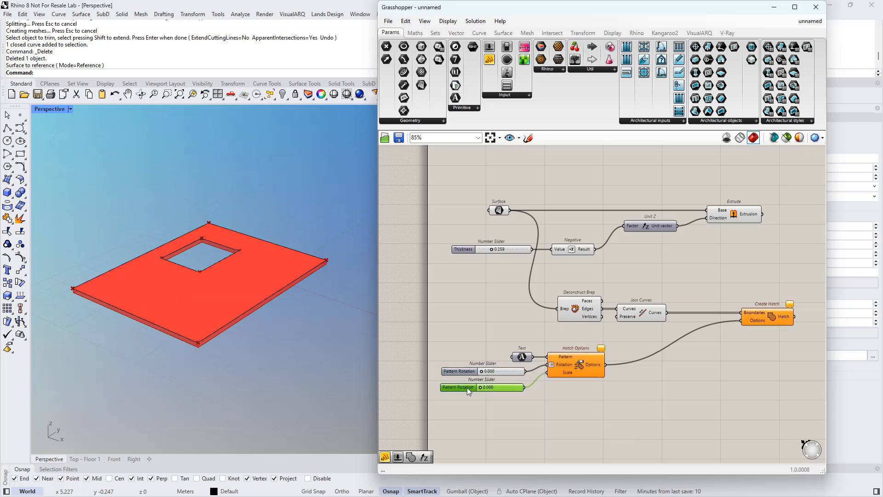
right_click(481, 387)
double_click(503, 387)
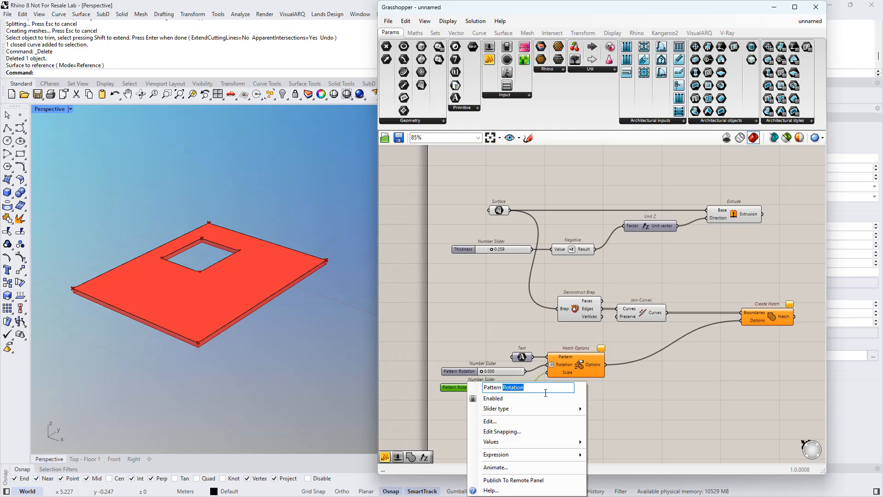
key(Caps_Lock)
text(Scale)
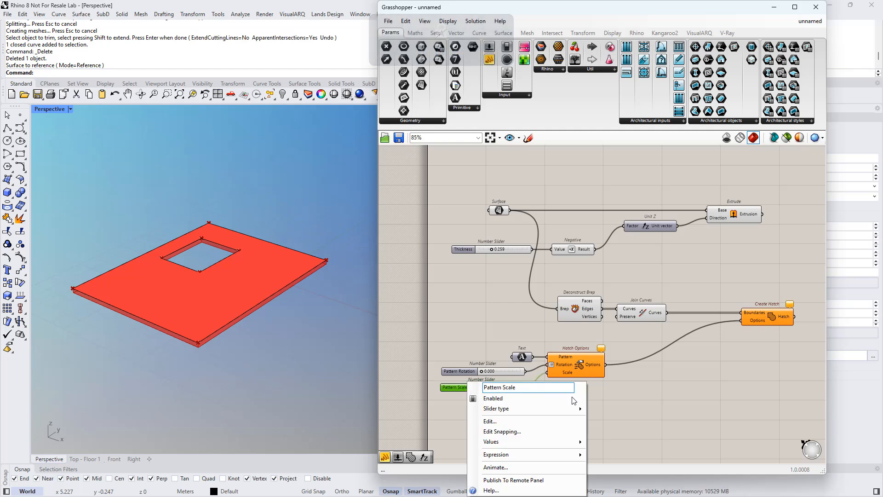
Step: Set the maximum of the Pattern Scale slider to 1000
click(503, 423)
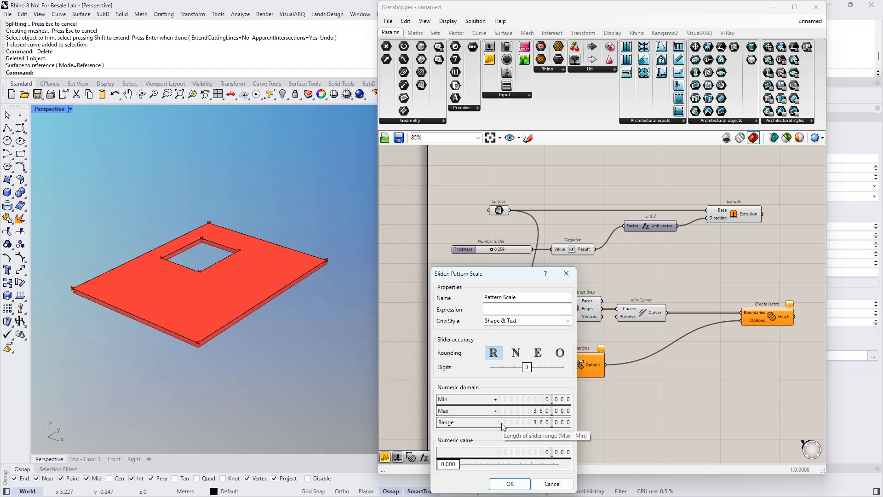
double_click(536, 411)
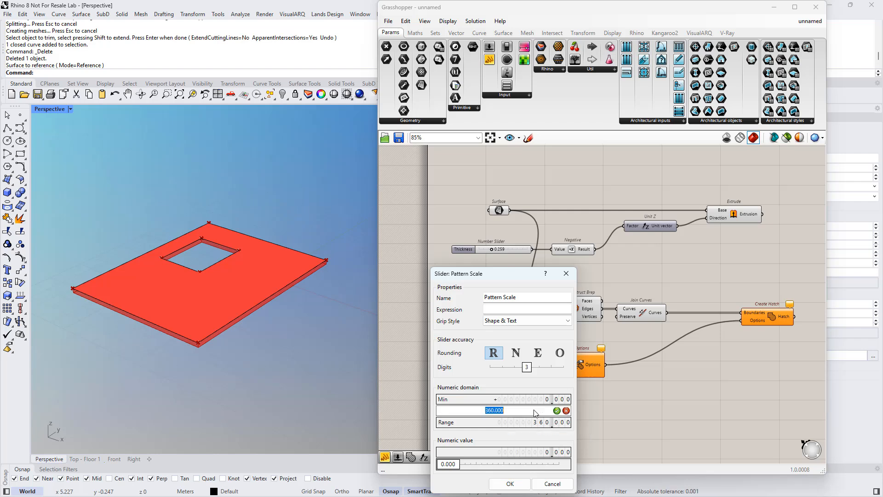
text(1000)
click(557, 411)
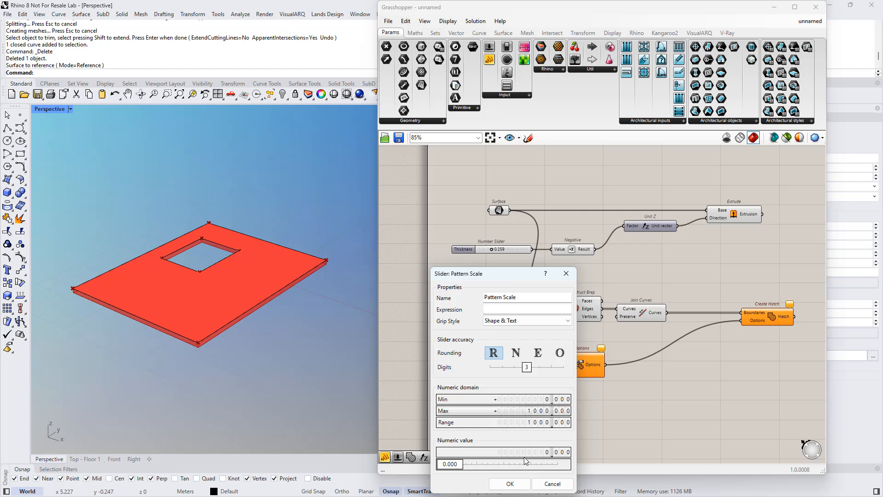
click(510, 484)
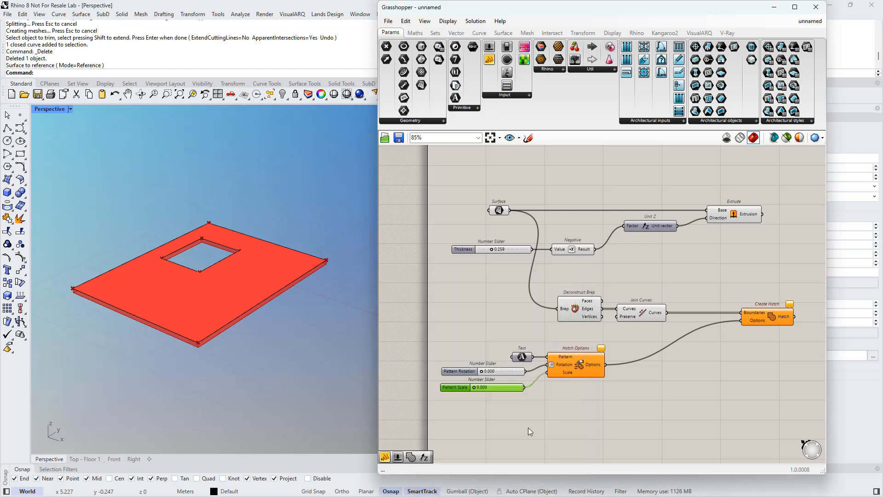
click(528, 427)
Step: Check the warning on Hatch Options and set the Pattern Scale slider's value to 1
mouse_move(603, 352)
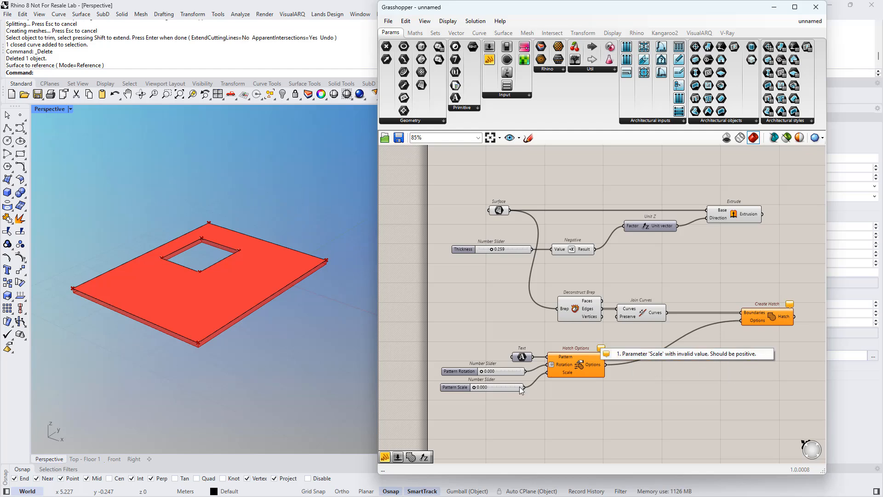
double_click(477, 388)
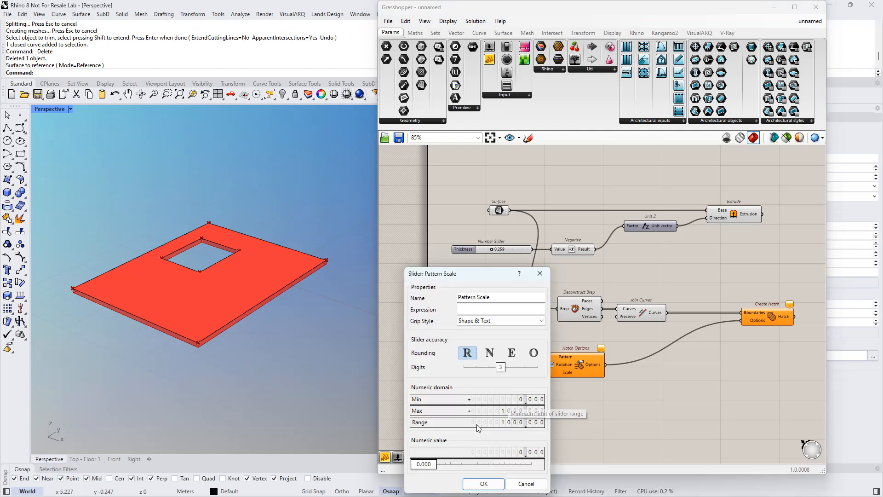
double_click(428, 465)
text(1)
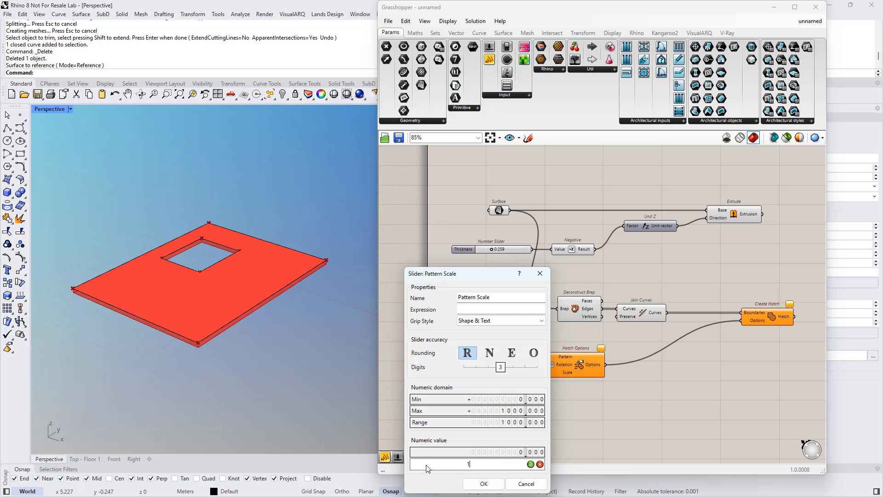
click(531, 464)
click(483, 483)
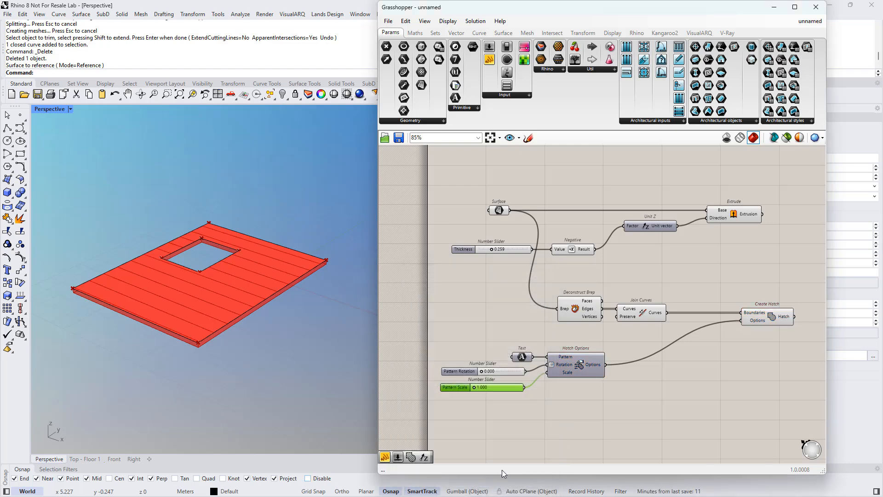
Step: Group the Text parameter with the Pattern Rotation and Pattern Scale sliders and name the group "Pattern"
right_drag(457, 360, 424, 368)
scroll(460, 364, up, 1)
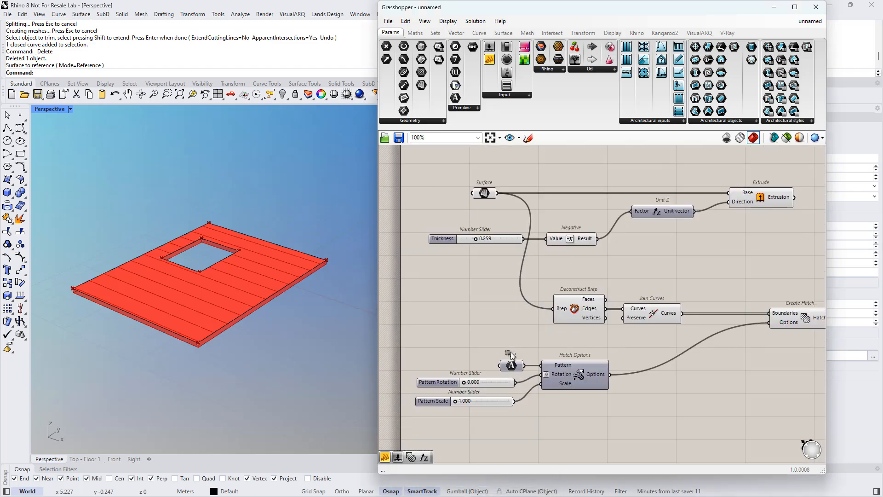
drag(523, 340, 412, 424)
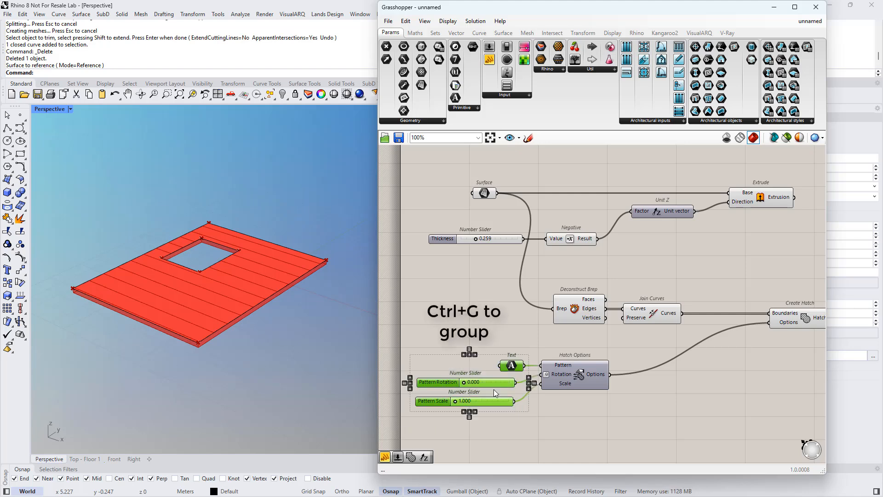
key(ctrl+g)
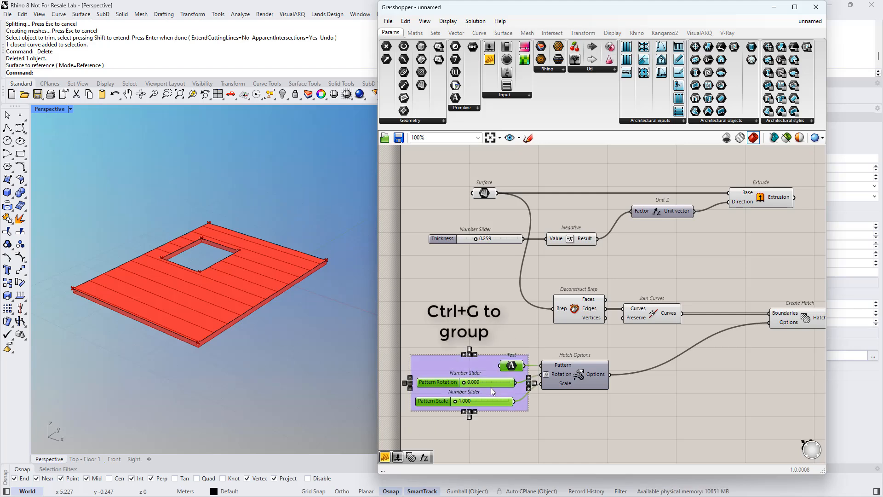
right_click(479, 363)
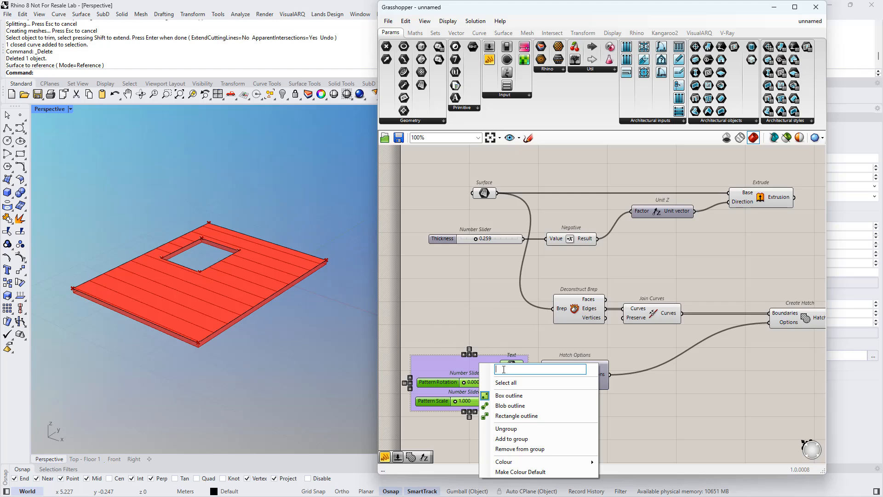
key(Caps_Lock)
text(P)
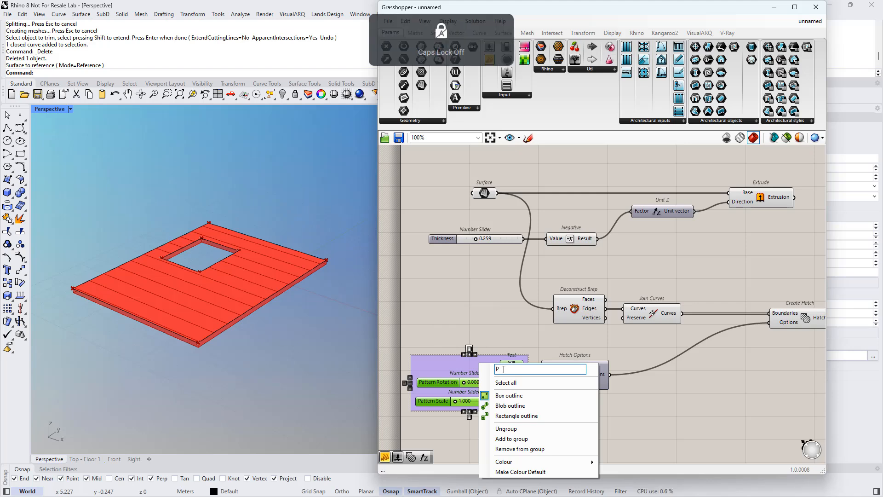
text(attern)
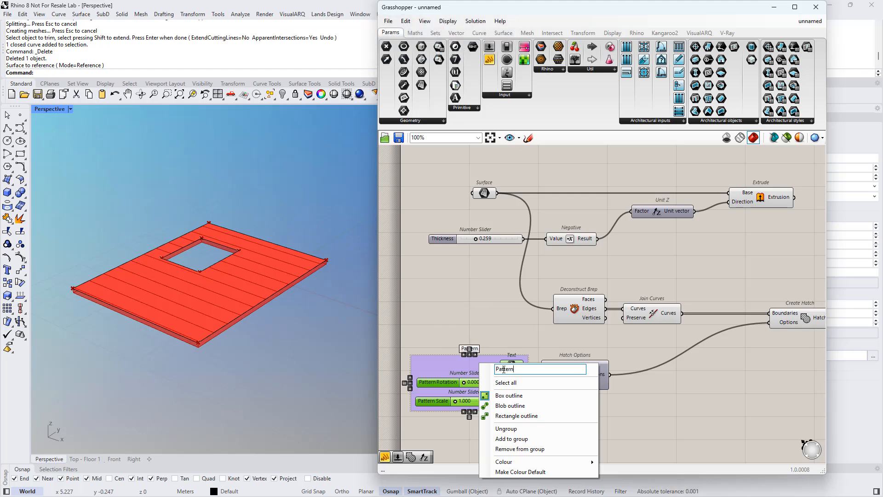
key(Return)
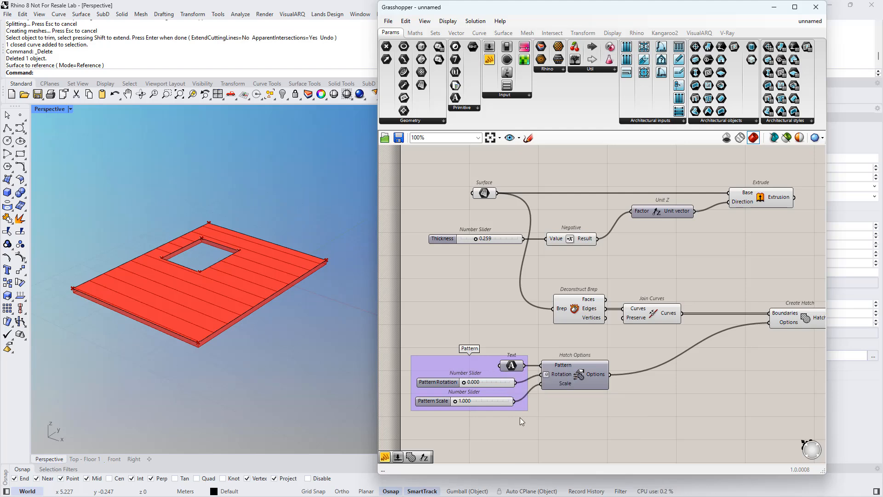
Step: Add a Geometry parameter beside the Extrude component and connect the Extrusion output to it
scroll(726, 371, down, 2)
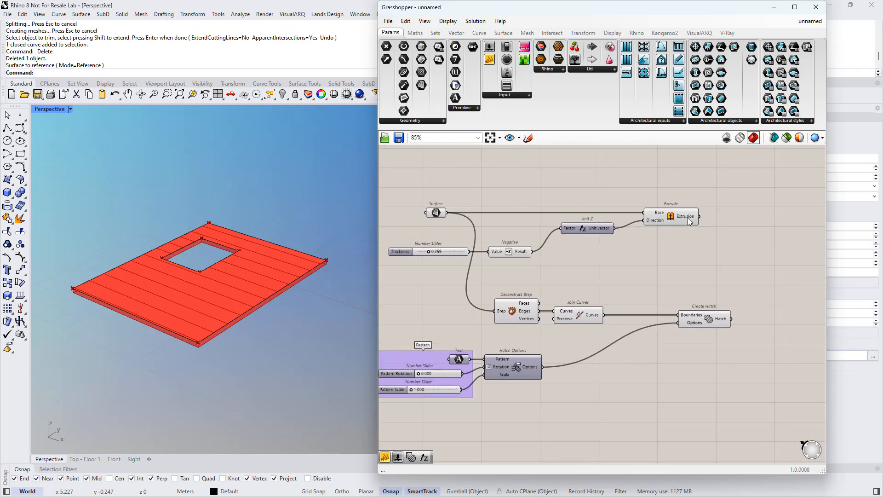
drag(675, 219, 702, 218)
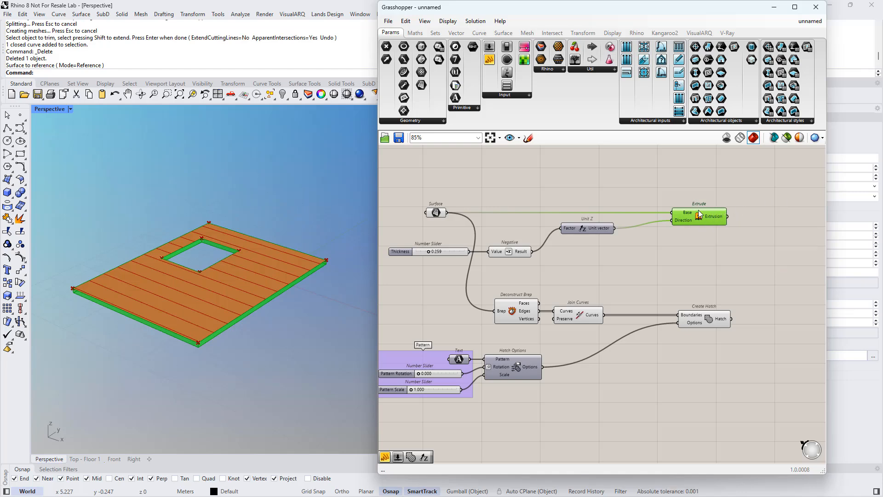
click(441, 121)
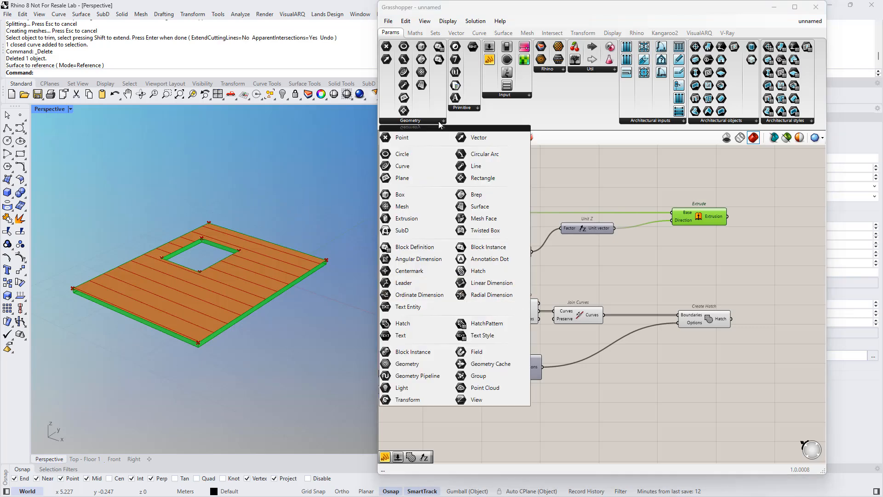
click(403, 364)
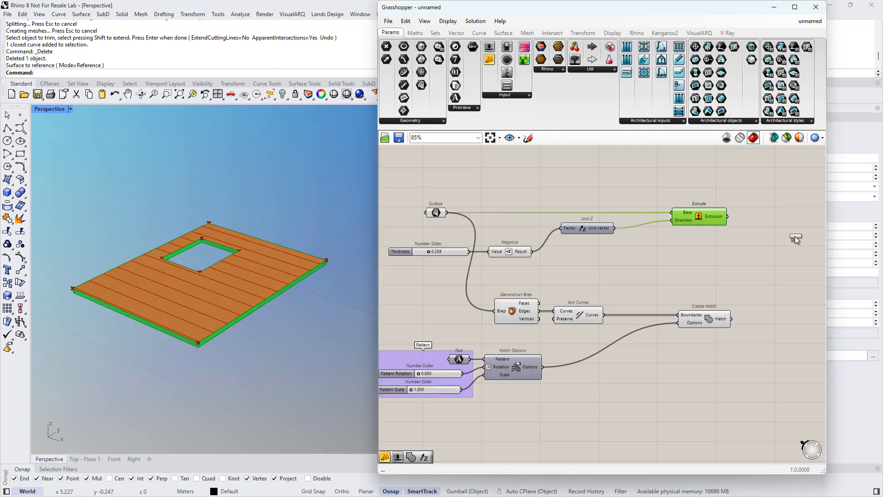
click(765, 217)
right_drag(728, 230, 691, 223)
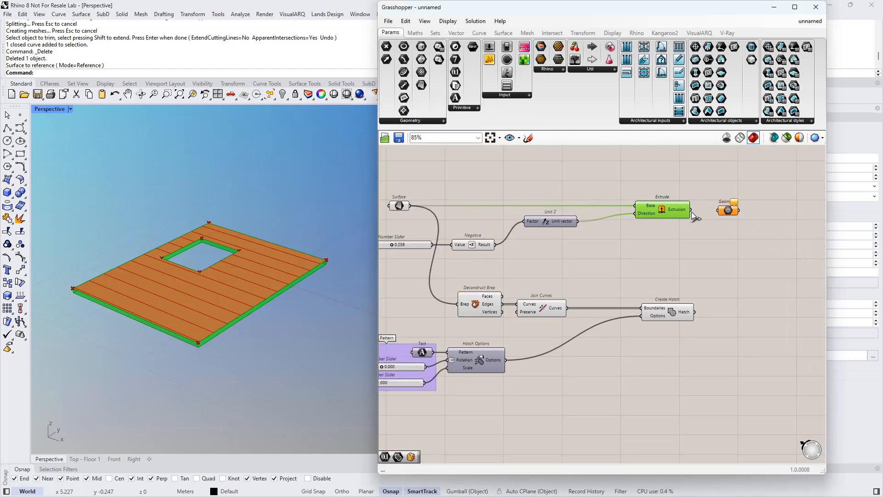
drag(691, 210, 718, 216)
Step: Rename the Geometry parameter fed by the extrusion as "Slab"
right_click(727, 208)
key(Caps_Lock)
text(S)
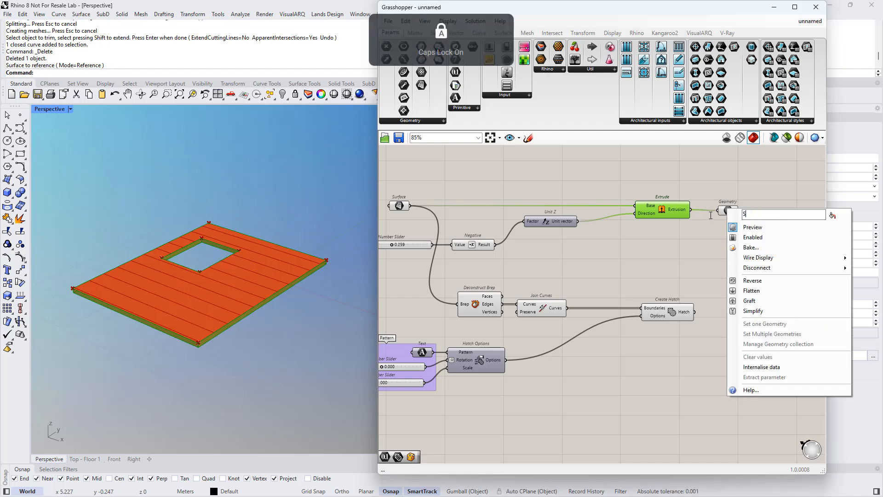
key(Caps_Lock)
text(lab)
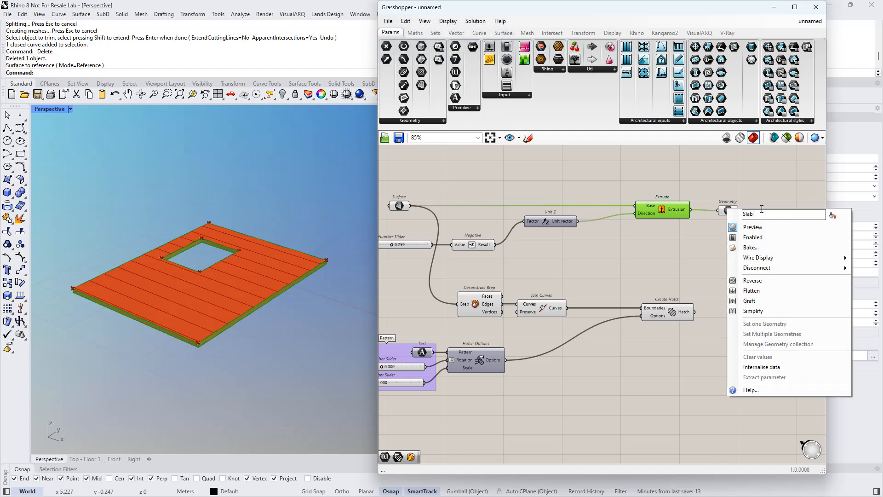
key(Return)
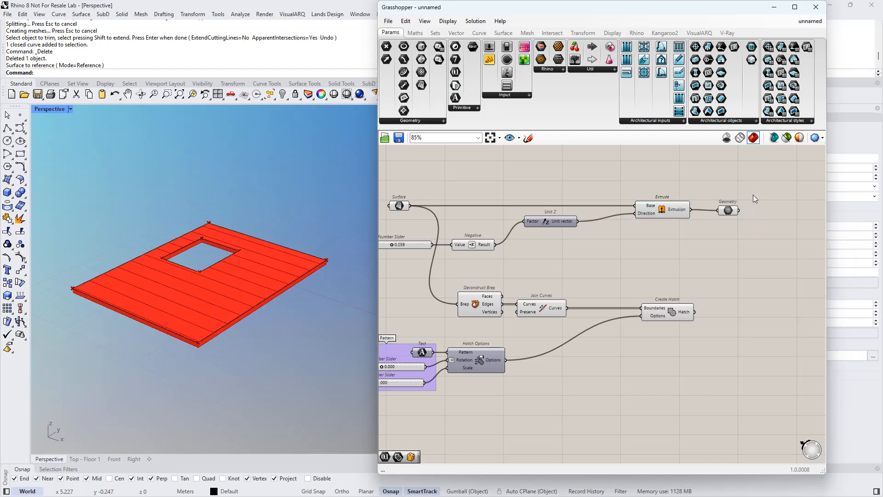
Step: Add a Hatch parameter connected to the Create Hatch output, keeping its name "Hatch"
click(731, 211)
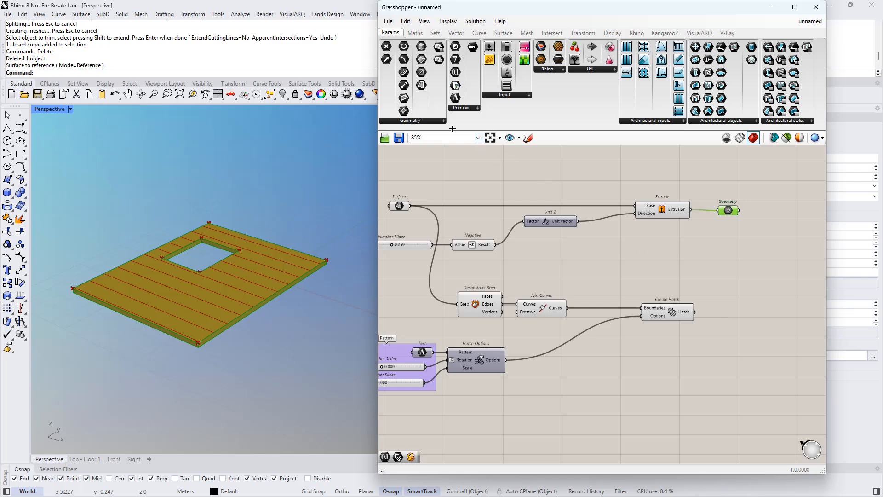
click(437, 122)
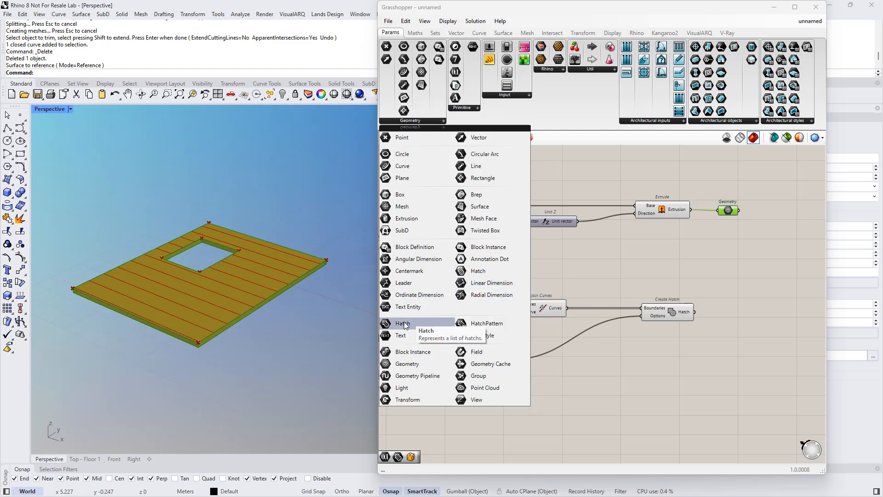
mouse_move(404, 325)
mouse_down()
mouse_move(614, 336)
mouse_move(738, 307)
mouse_move(722, 316)
mouse_up()
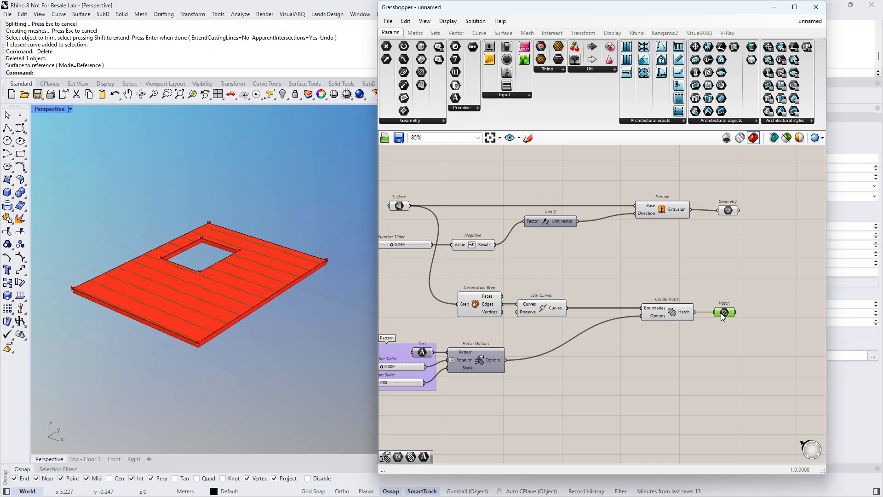
right_click(723, 314)
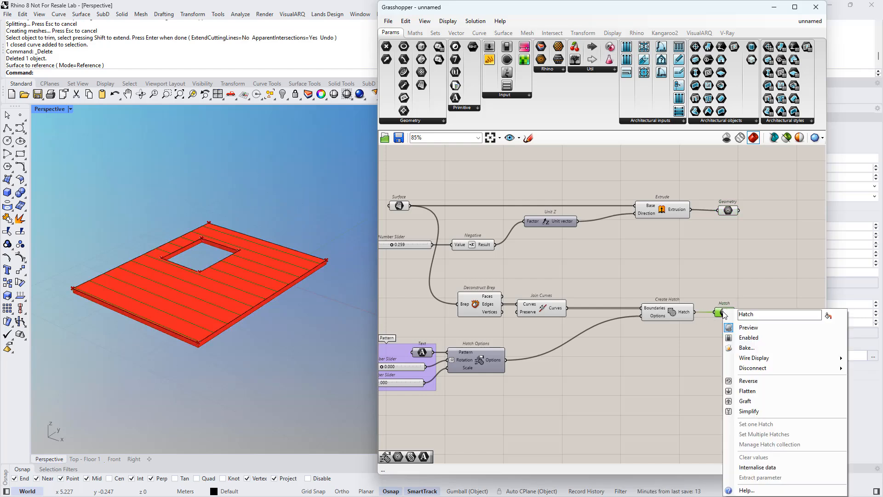
drag(767, 312, 725, 313)
click(757, 279)
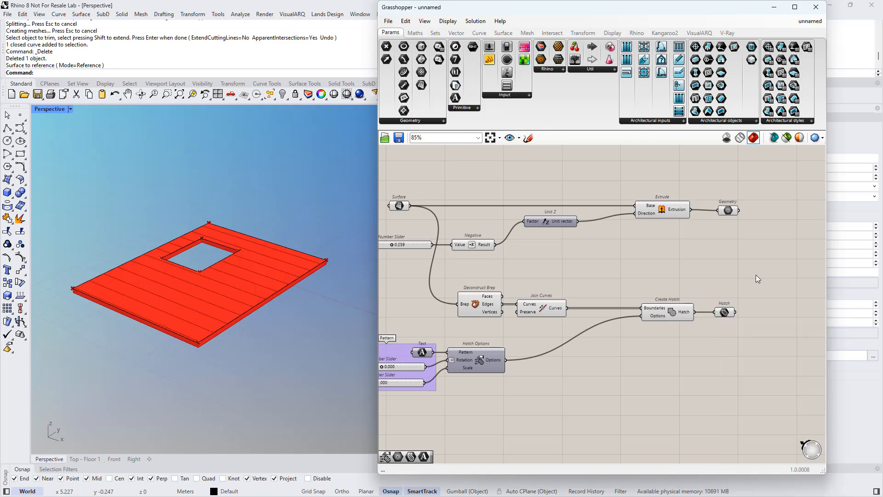
Step: Save the Grasshopper definition to the Desktop as "Slab with Hatch.gh"
click(728, 211)
scroll(727, 239, down, 1)
click(388, 23)
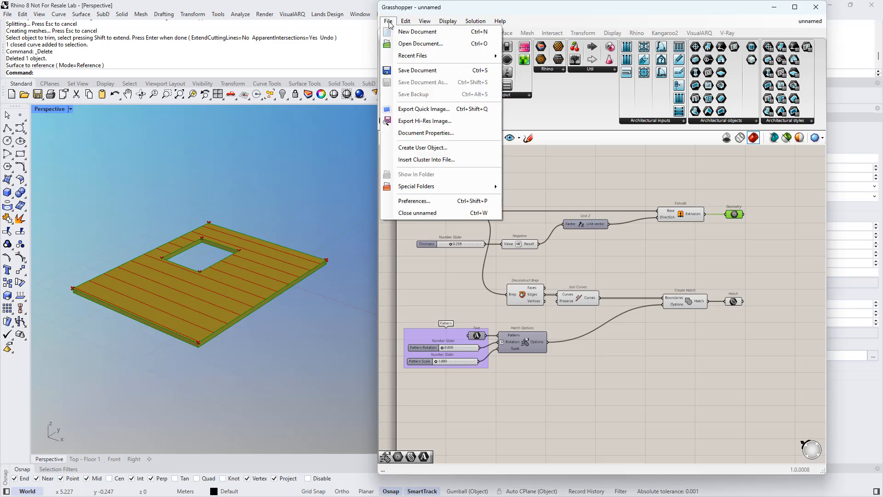
click(407, 70)
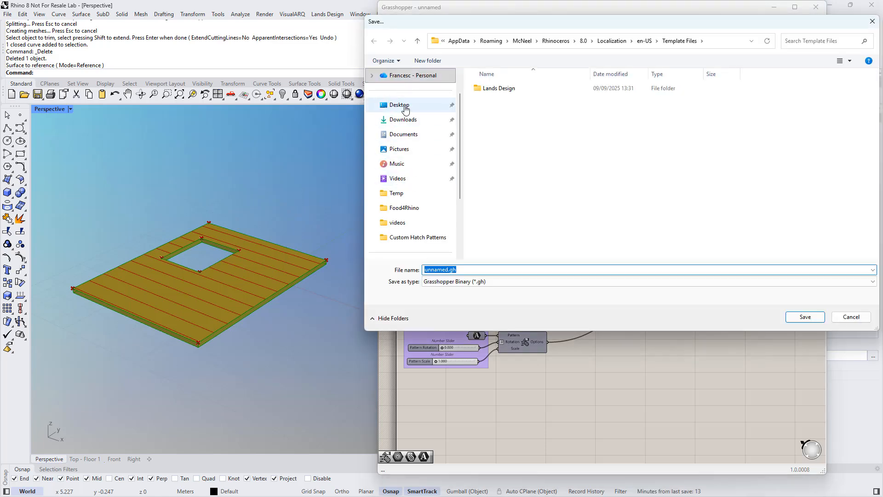
click(405, 107)
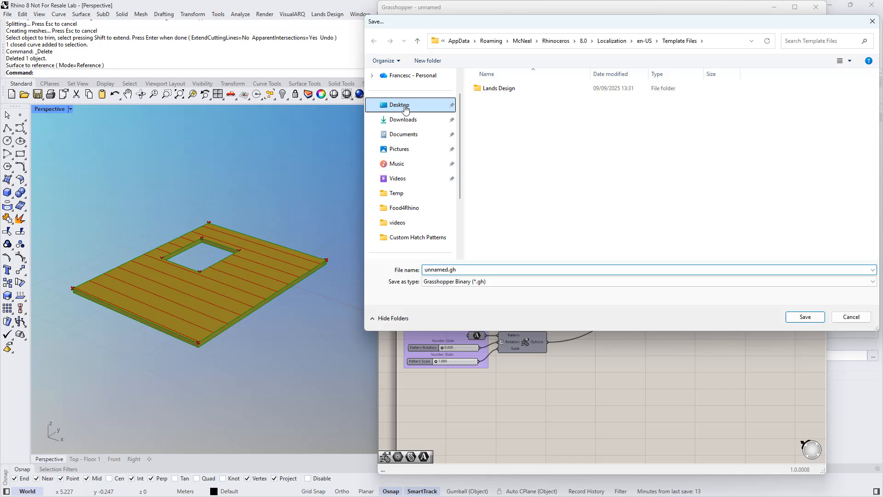
click(437, 270)
double_click(437, 269)
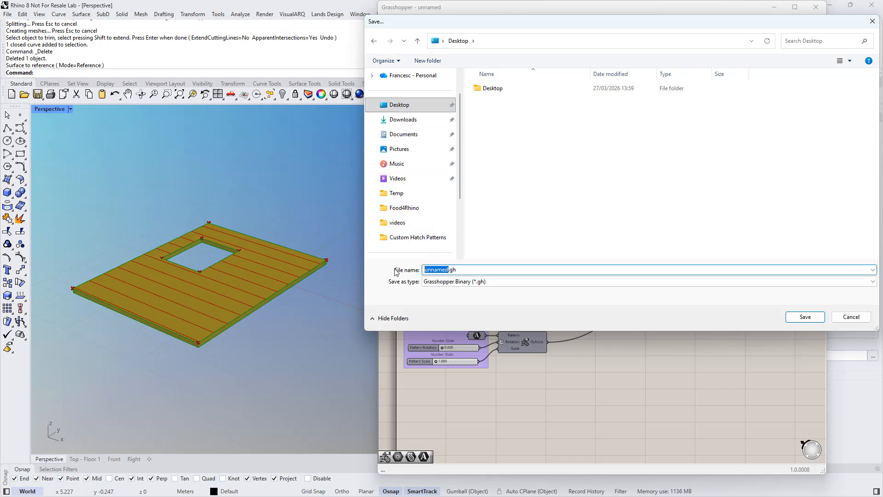
text(Slab with )
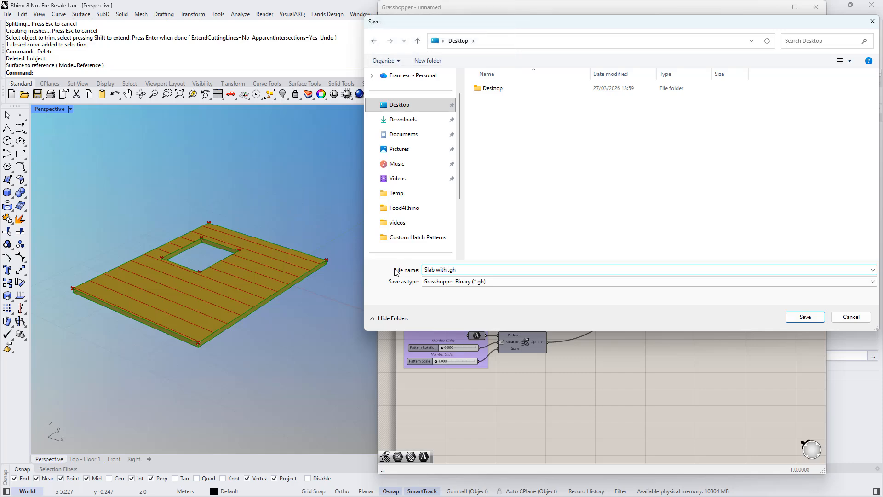
text(Hatch)
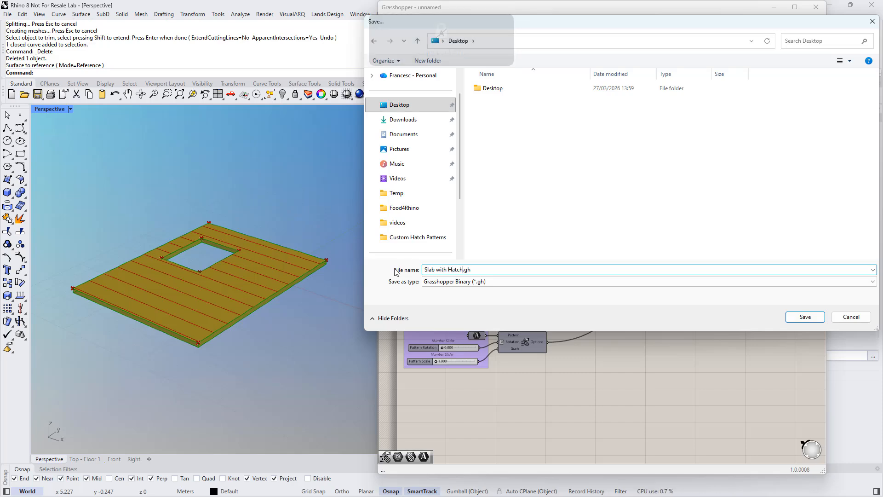
click(805, 317)
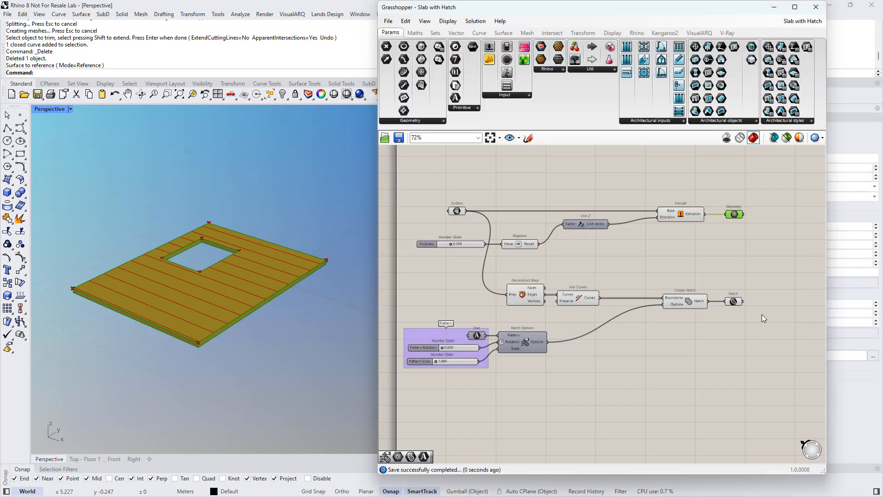
Step: Close the Grasshopper window and return to the trimmed surface in the Rhino model
click(762, 314)
click(822, 9)
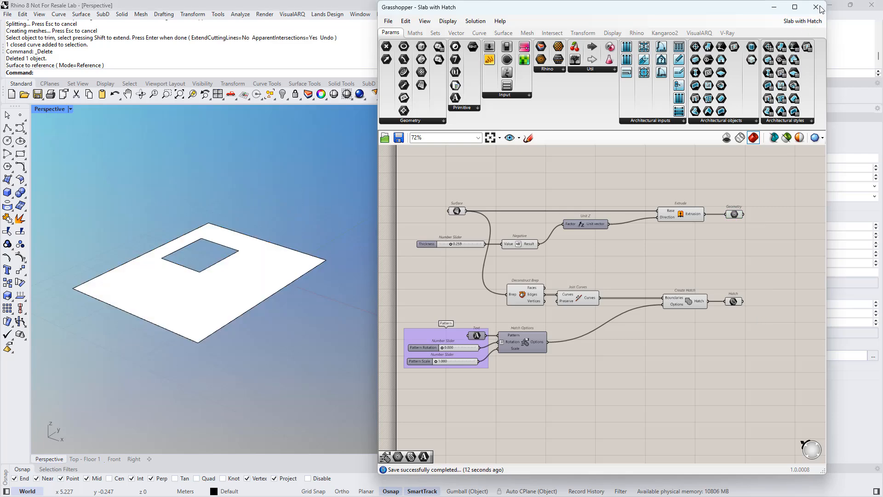
scroll(319, 228, down, 4)
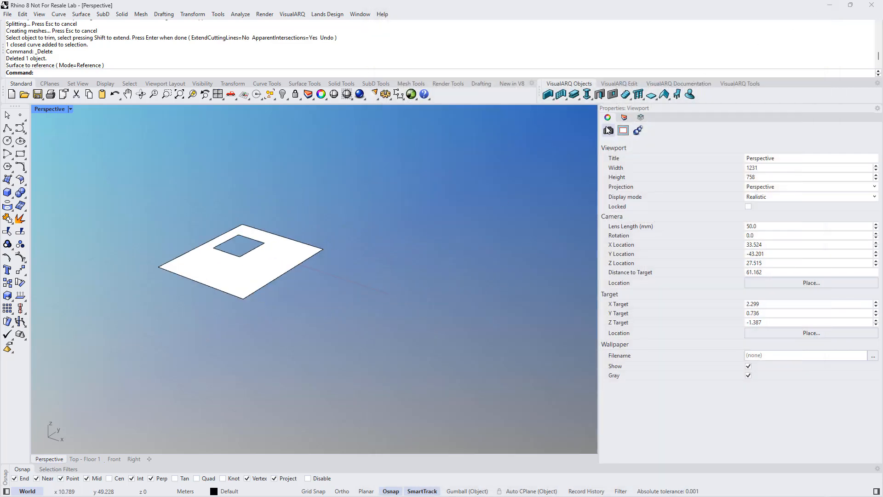
Step: Start a new Grasshopper slab style in the VisualARQ slab styles and load "Slab with Hatch.gh" from the Desktop as its definition
right_click(651, 96)
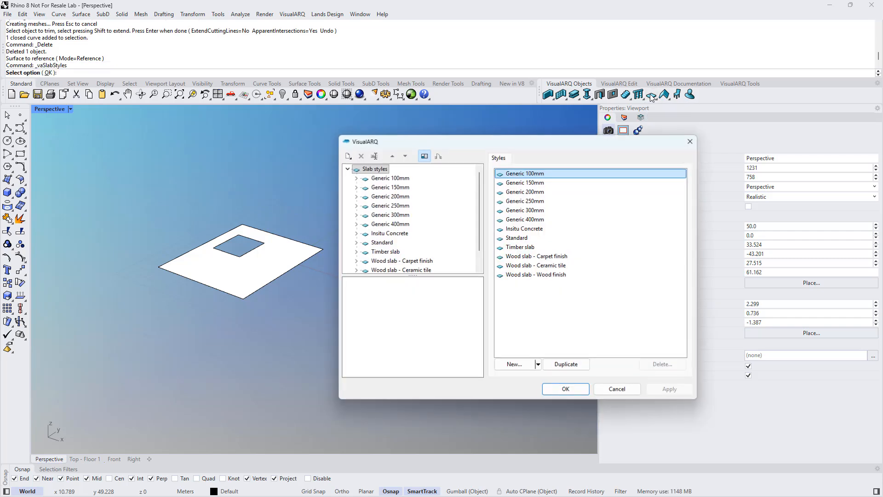
drag(520, 138, 483, 131)
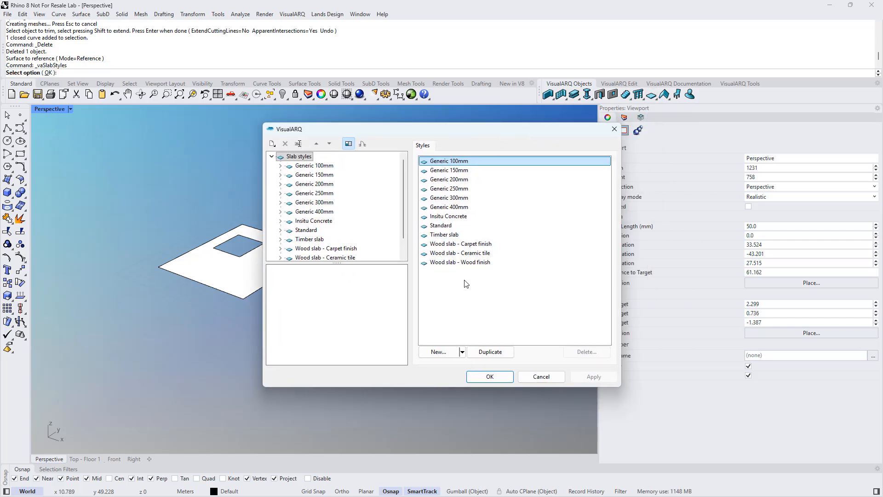
click(446, 351)
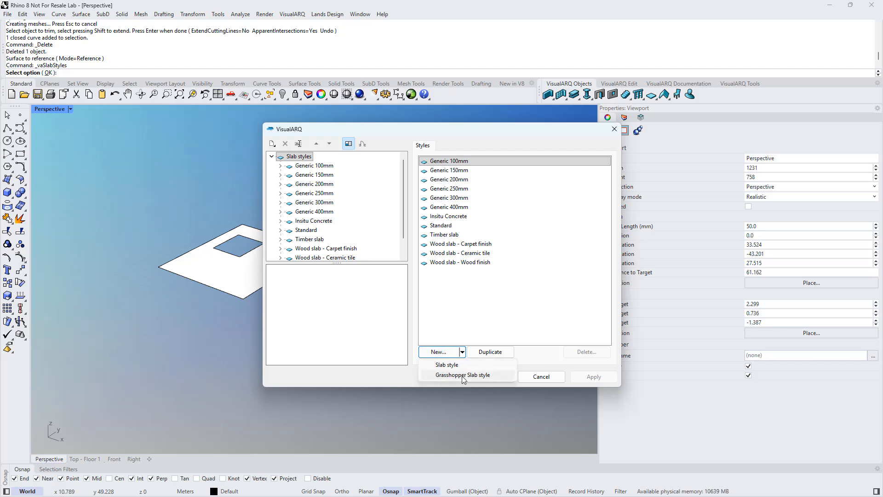
click(460, 375)
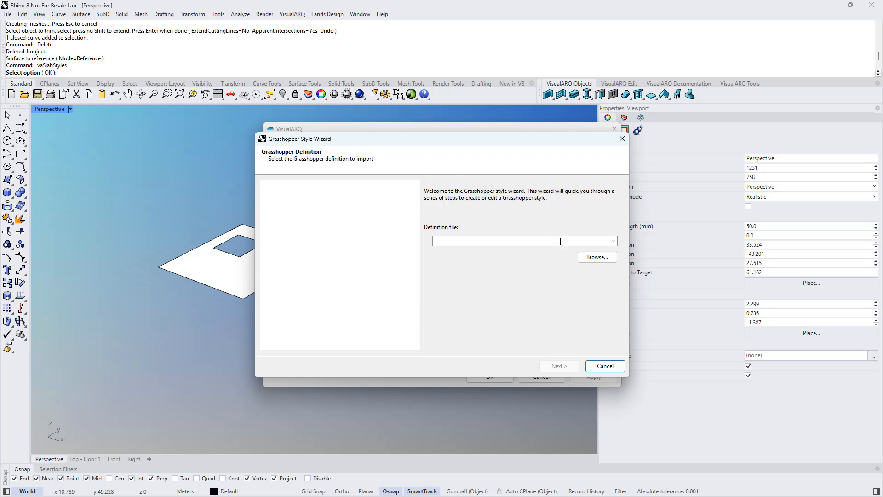
click(589, 259)
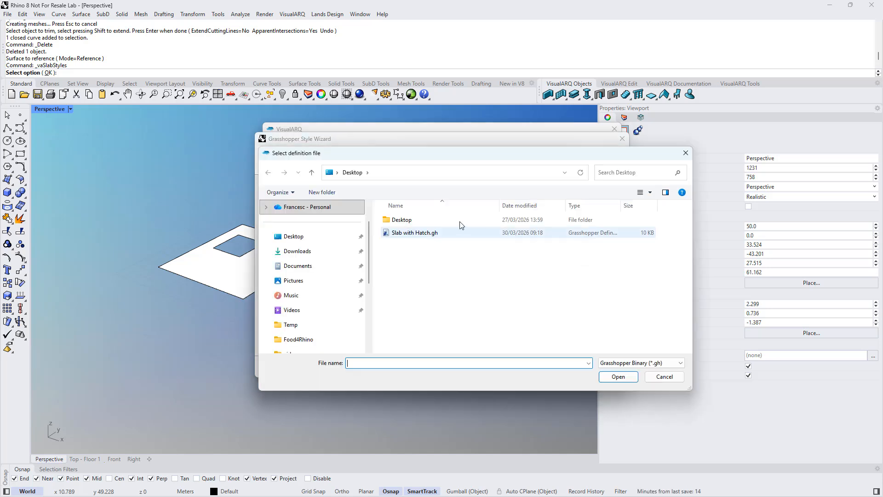
click(399, 233)
click(626, 379)
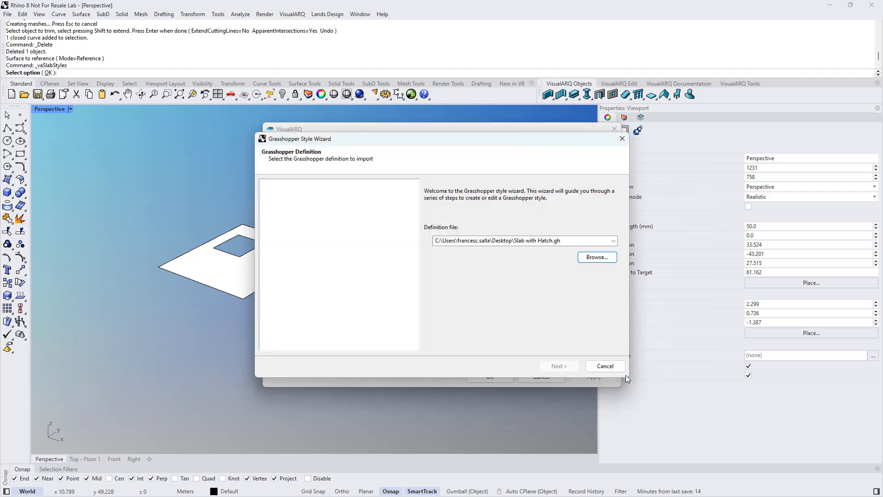
Step: Keep the style name "Slab with Hatch" in metres, link the Boundary property to Surface, and import the Slab and Hatch geometry in all representations
click(566, 368)
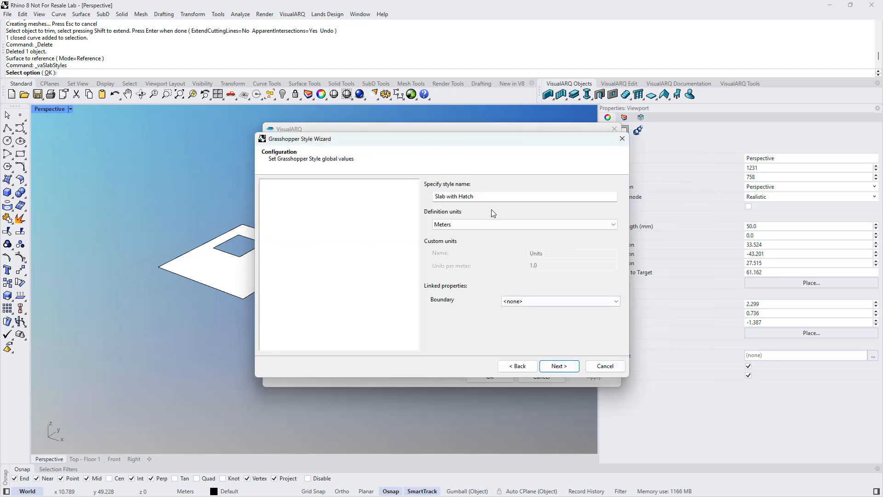
drag(491, 197, 436, 193)
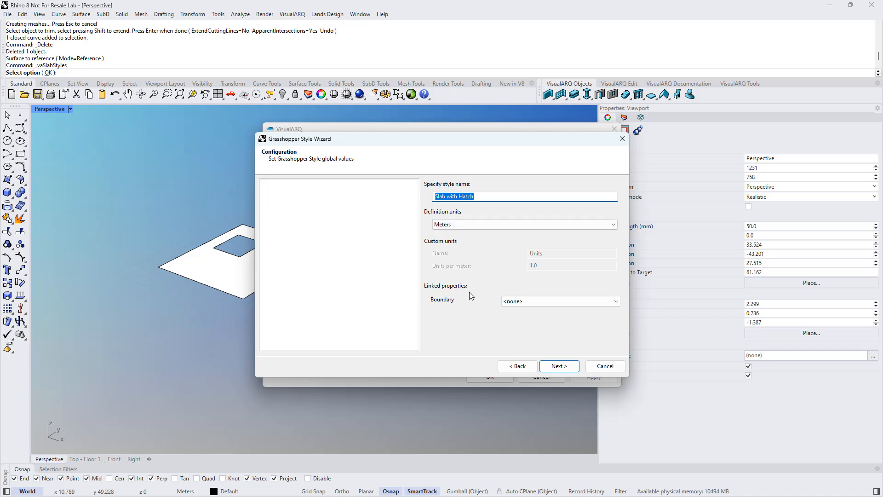
click(527, 302)
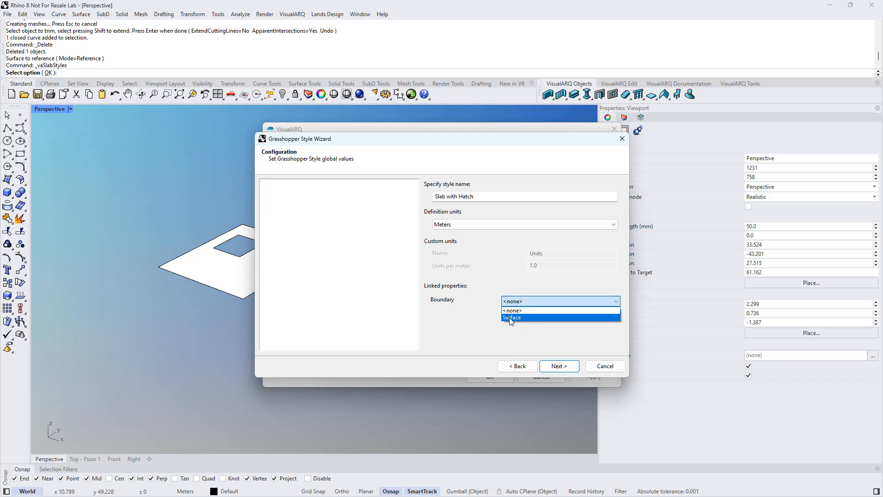
click(512, 317)
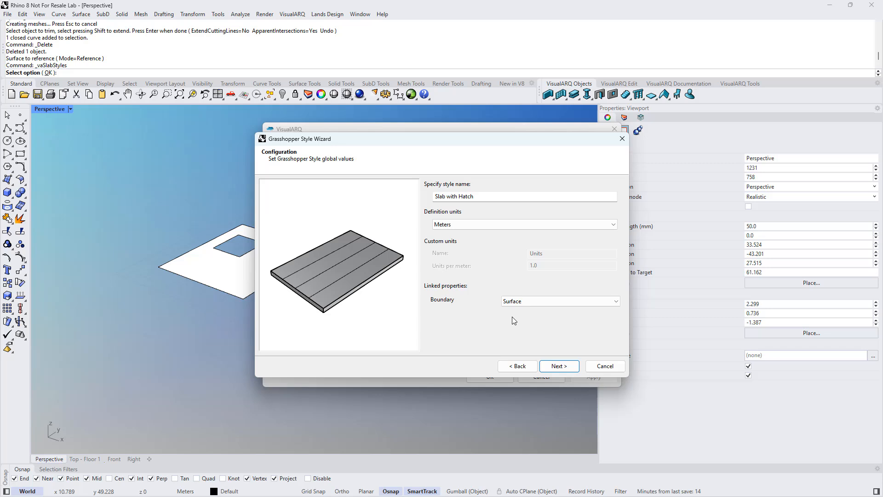
click(558, 365)
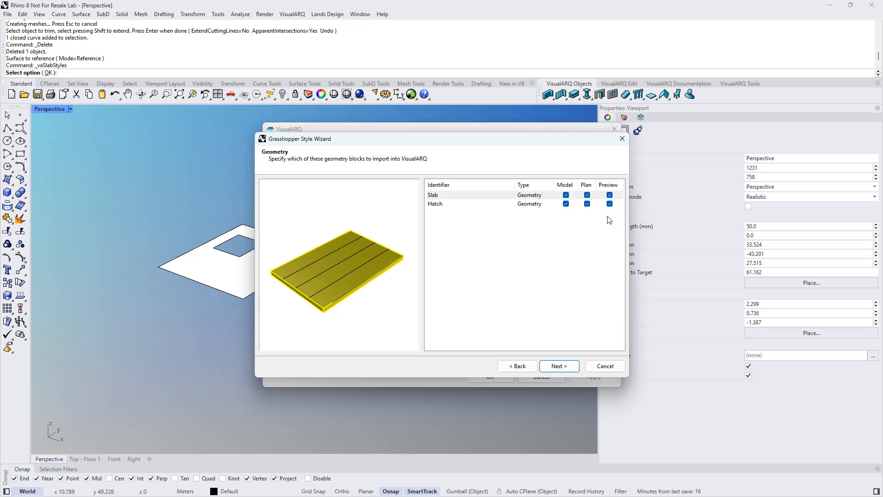
click(560, 367)
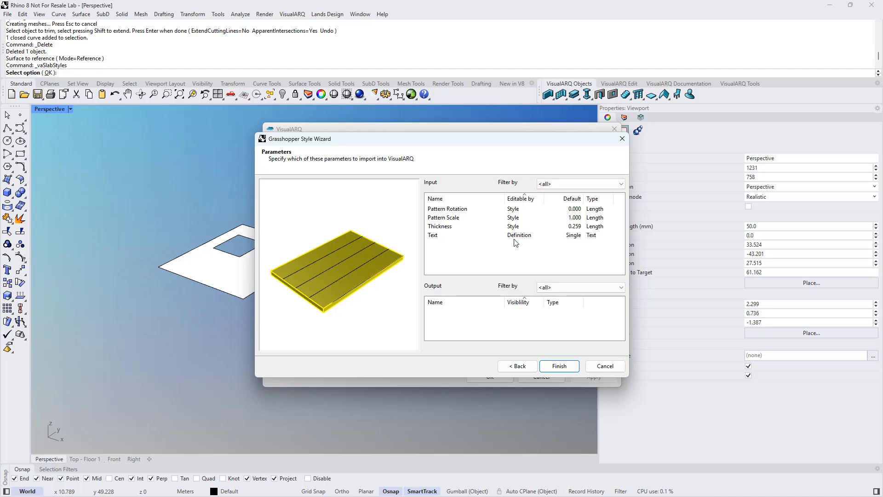
Step: Make the Pattern Rotation, Pattern Scale, Thickness and Text input parameters editable by Object
click(518, 211)
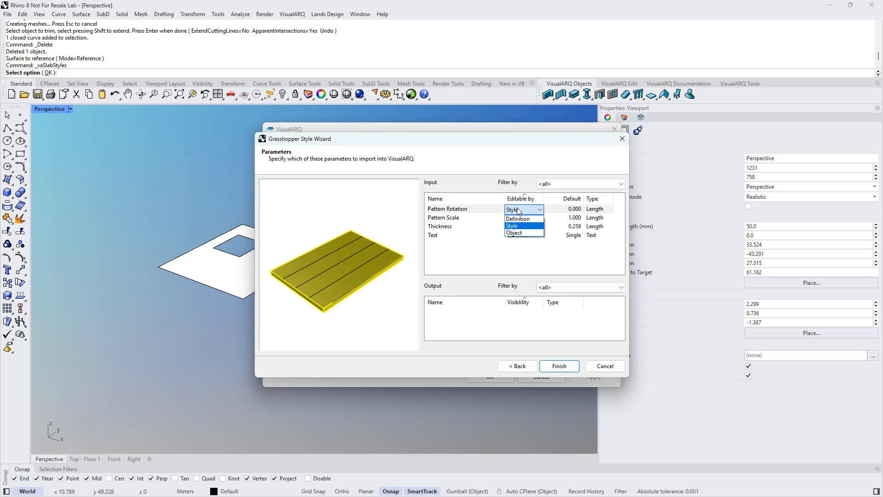
click(520, 236)
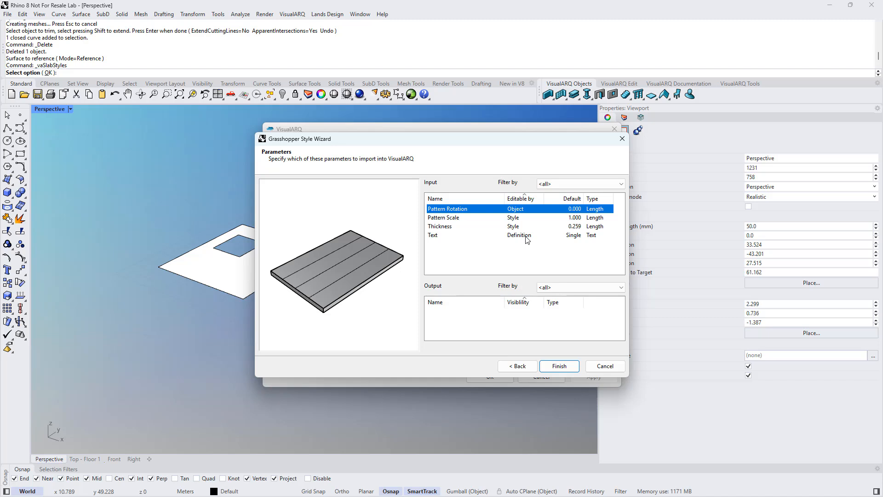
shift+click(458, 236)
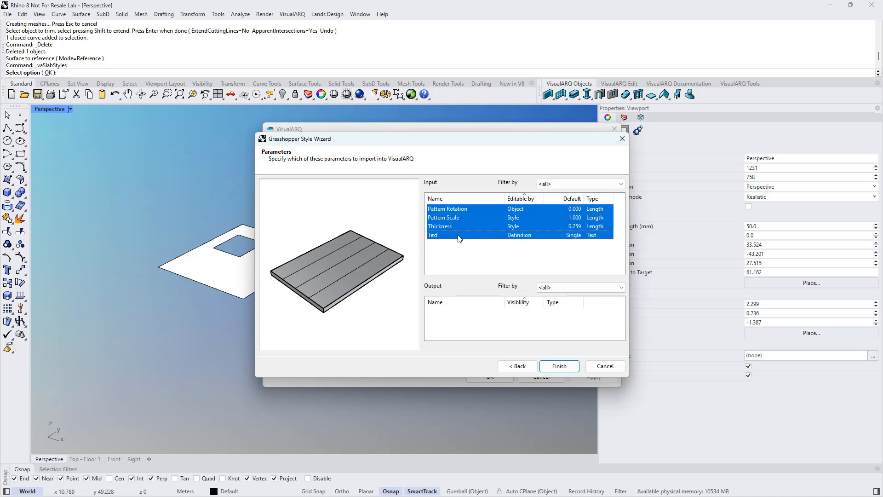
click(516, 210)
click(516, 211)
click(517, 233)
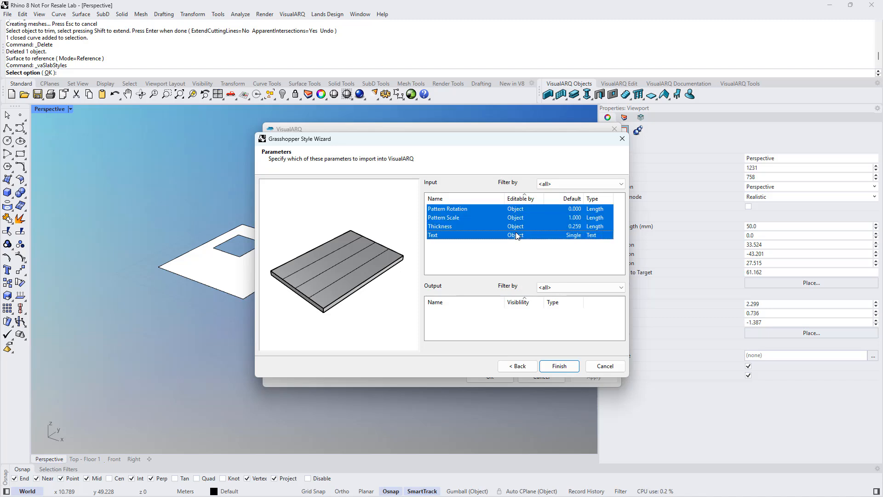
click(520, 250)
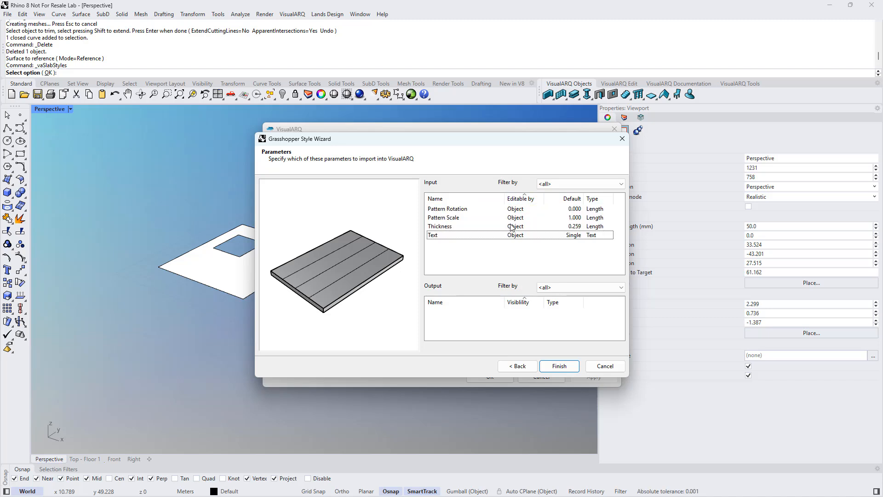
Step: Filter the input parameters by the Pattern group to check its members, and show all parameters again
click(559, 184)
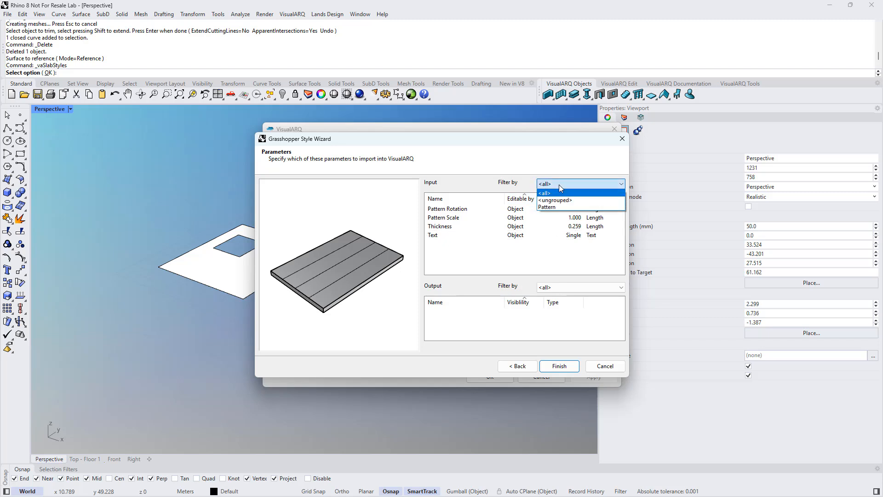
click(555, 208)
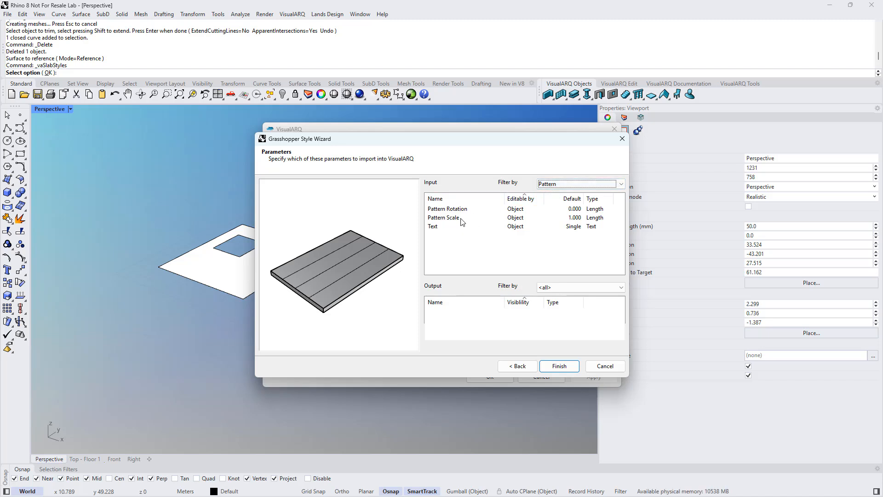
click(564, 185)
click(561, 193)
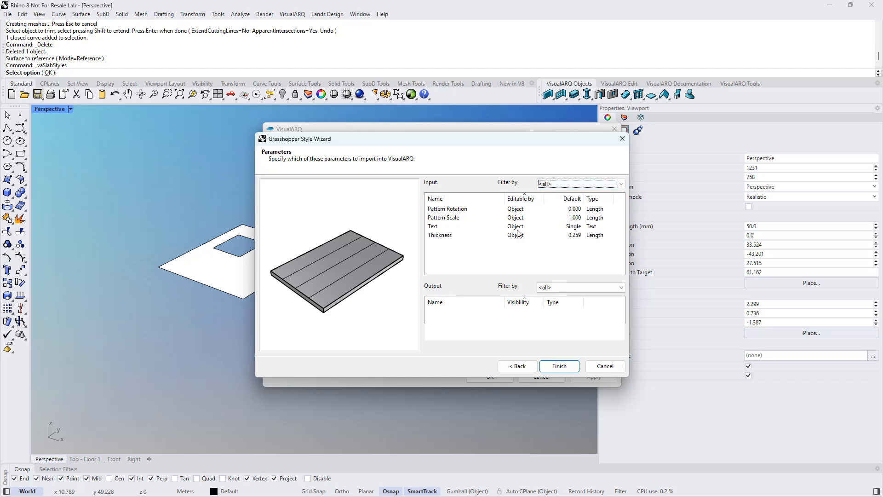
Step: Set the default Thickness to 0.1 and finish the Grasshopper style wizard
click(571, 238)
drag(568, 237, 553, 237)
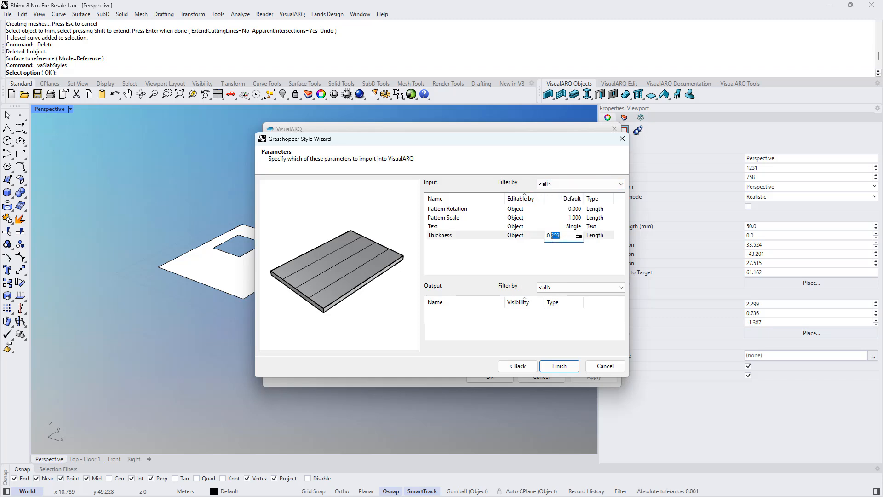
text(1)
click(555, 251)
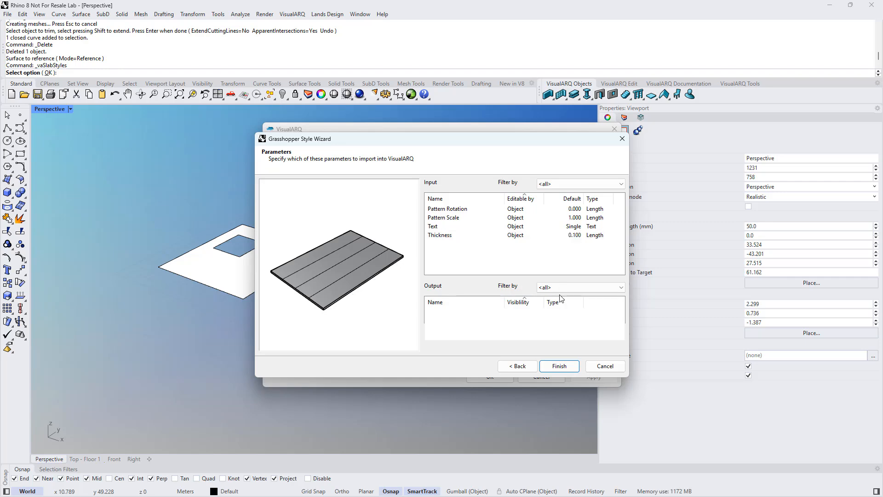
click(553, 367)
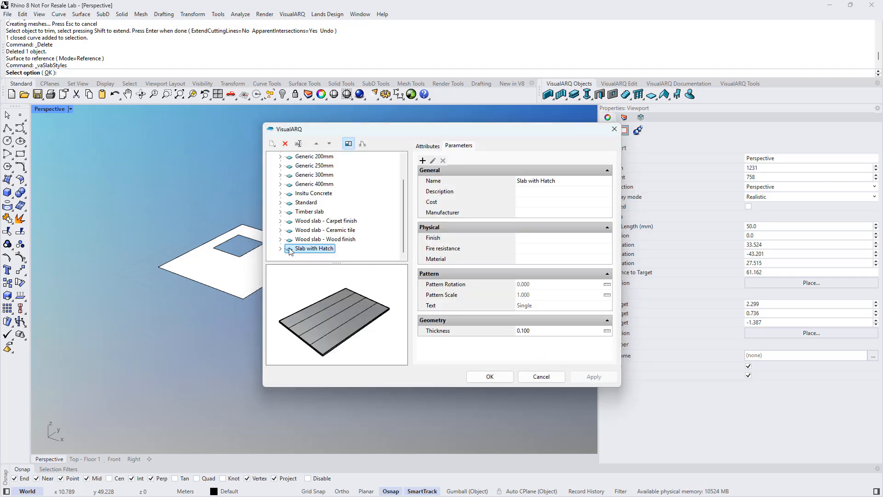
Step: Set the display color of the Hatch component in the "Slab with Hatch" style to Gray
click(280, 249)
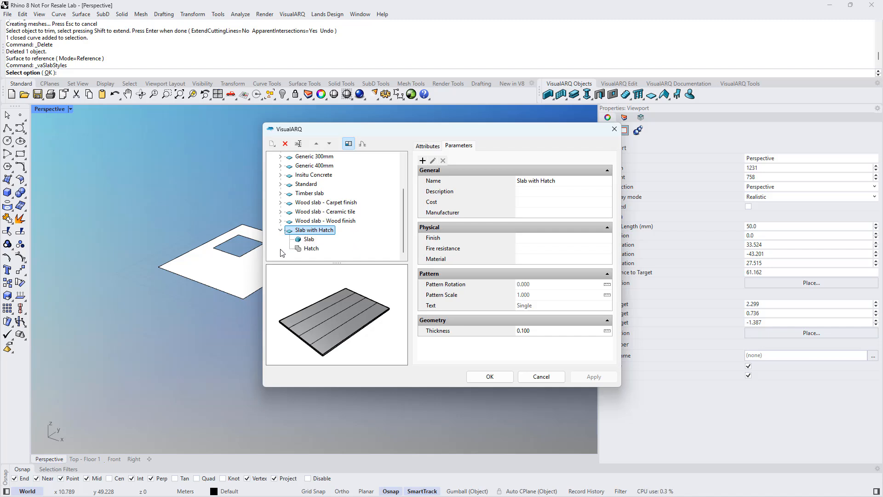
click(310, 249)
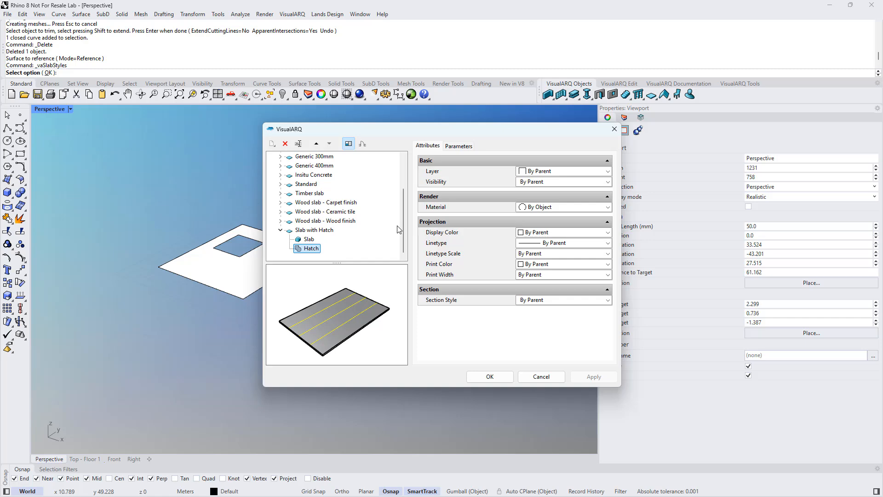
click(608, 235)
click(547, 321)
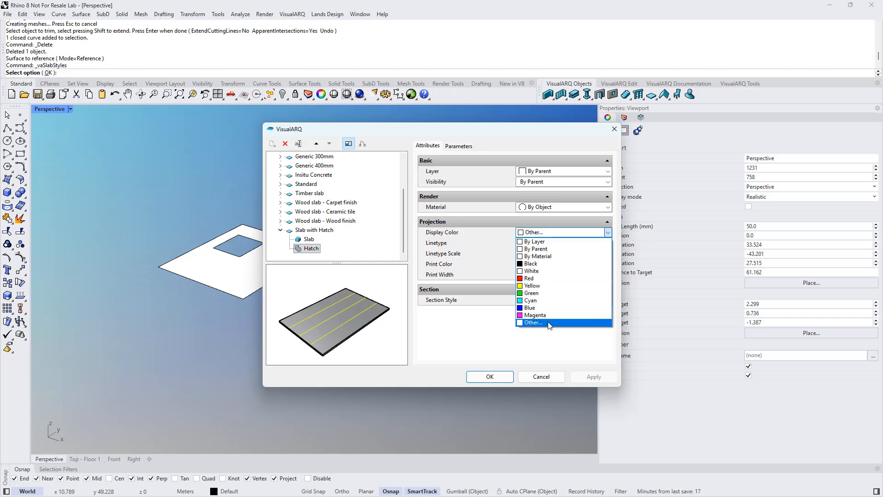
click(392, 244)
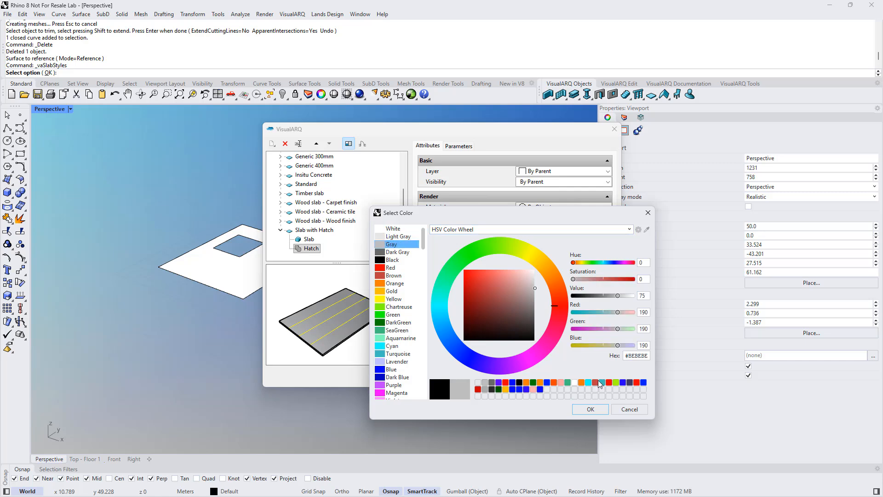
click(590, 409)
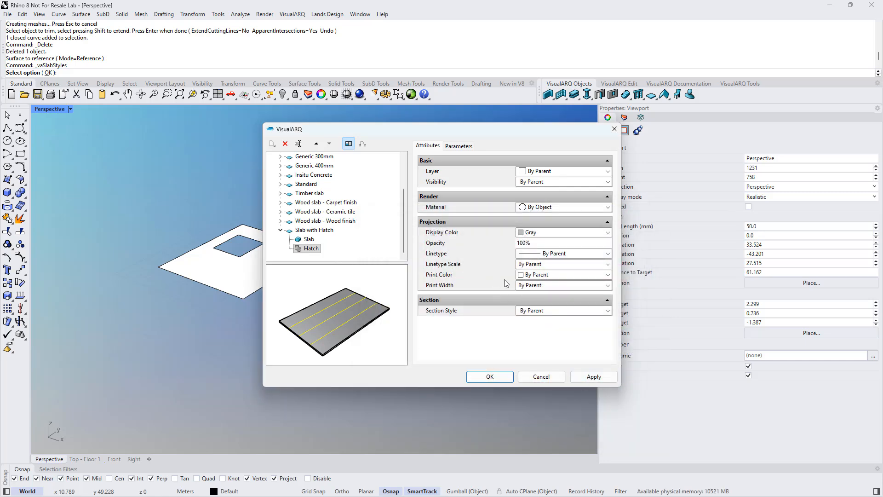
Step: Set the Hatch component's print color to Gray and accept the slab style changes
click(608, 276)
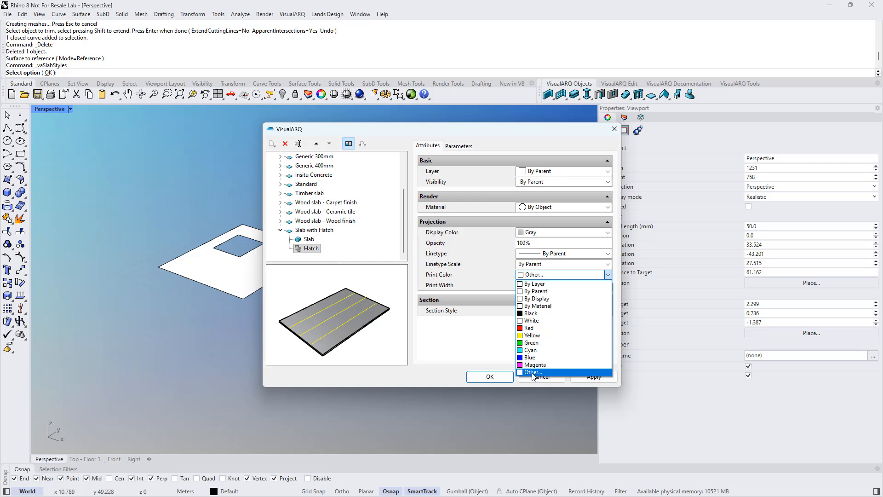
click(534, 374)
click(392, 245)
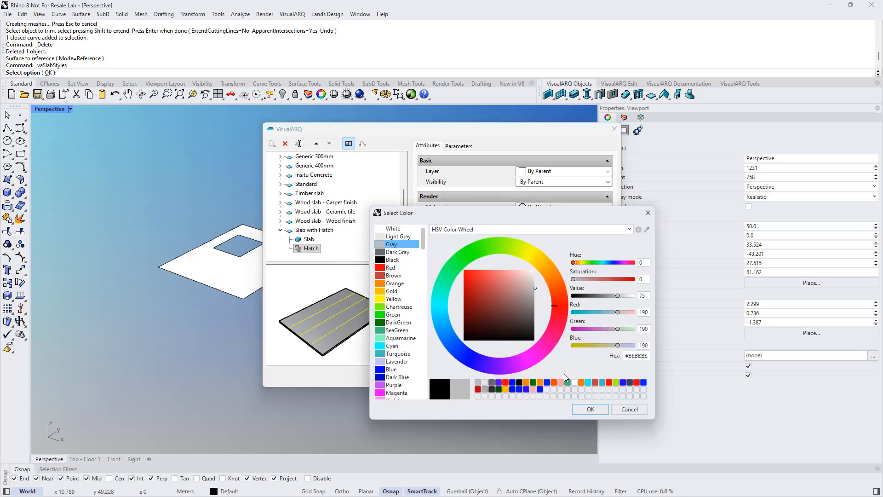
click(586, 409)
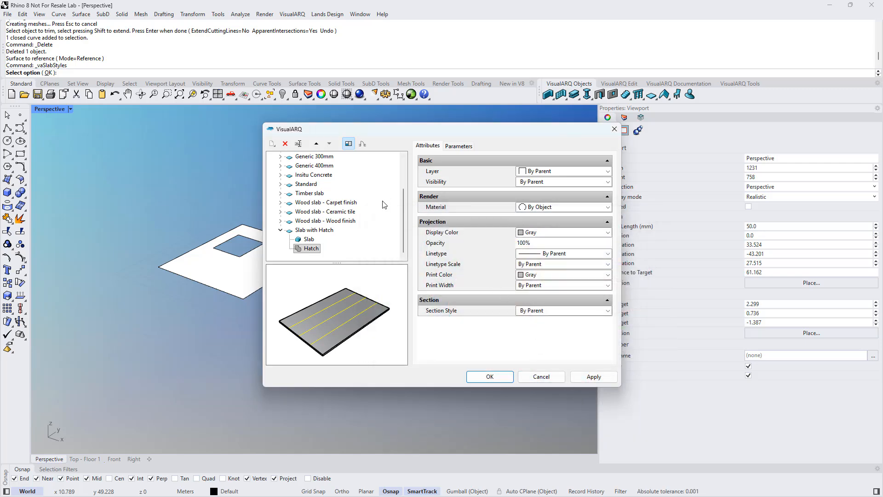
click(491, 376)
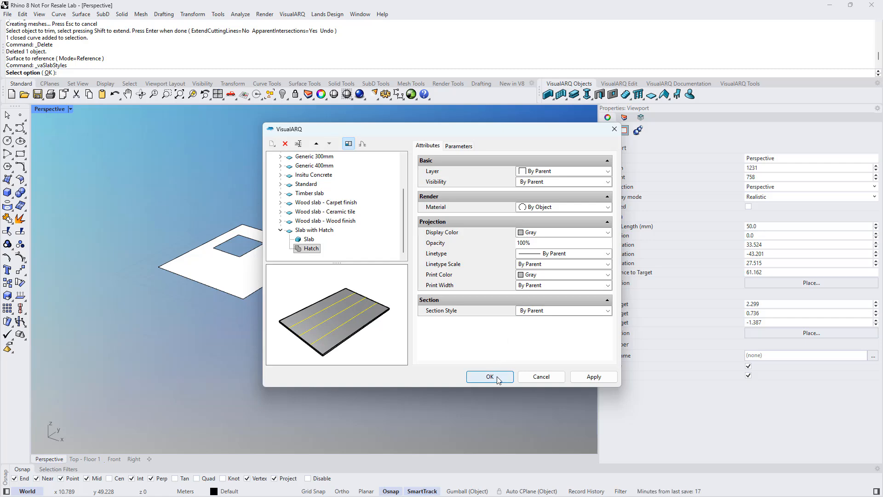
Step: Draw a rectangular slab of about 163 m² in the "Slab with Hatch" style in front of the trimmed surface
scroll(324, 328, down, 2)
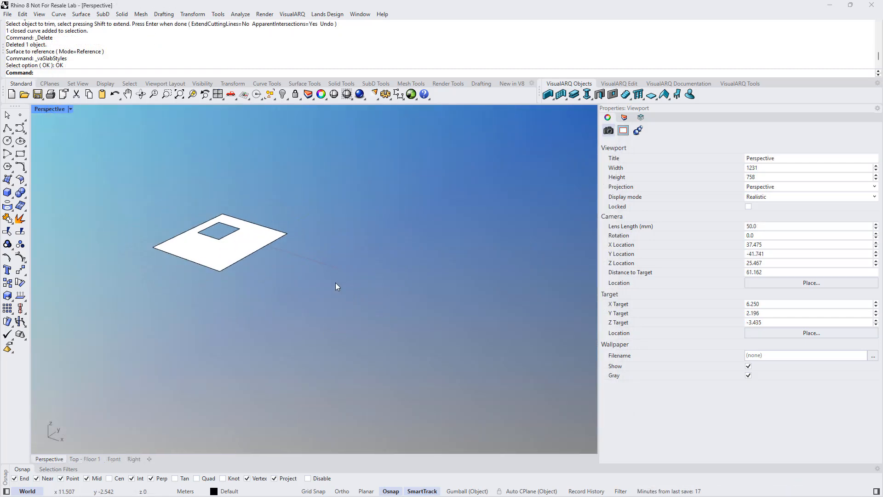
click(652, 96)
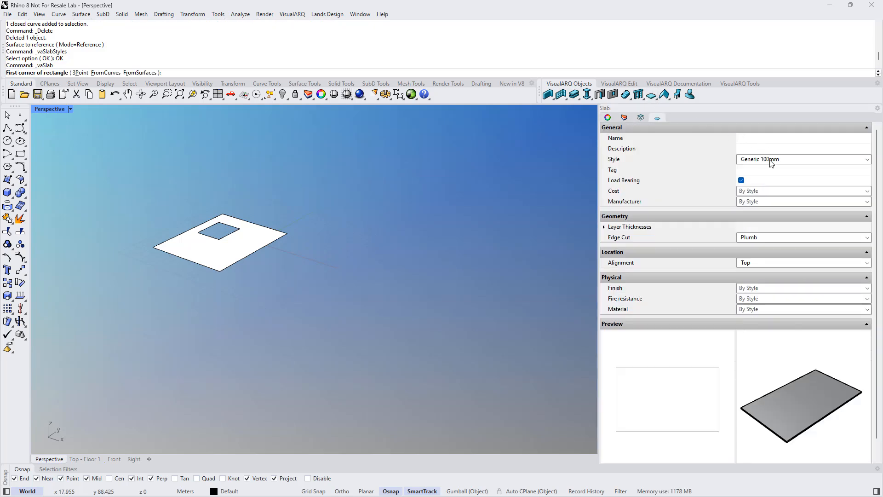
click(772, 160)
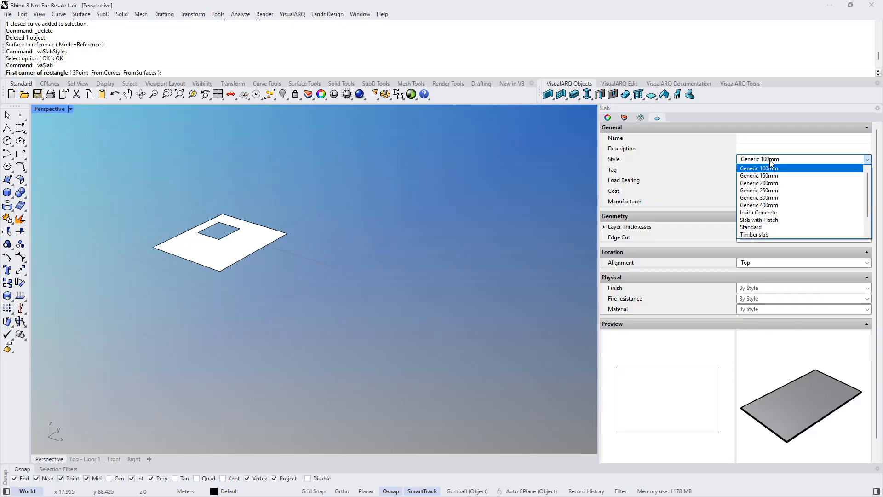
click(768, 220)
click(212, 309)
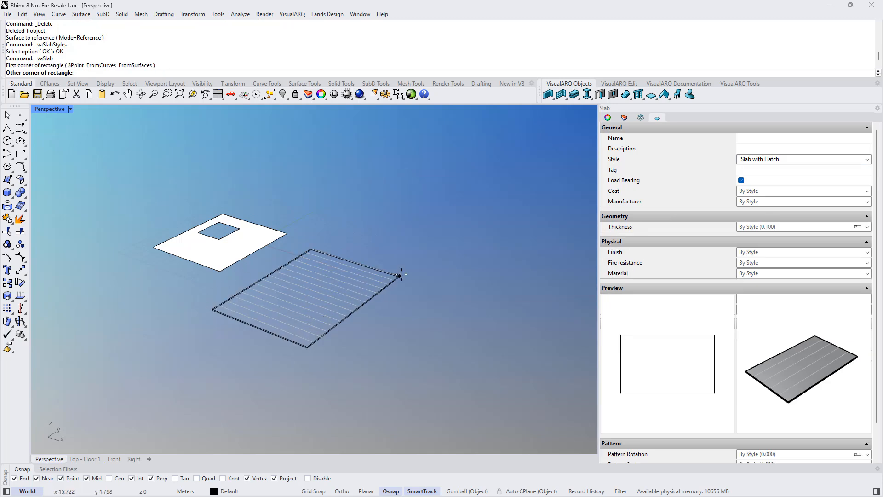
click(405, 259)
scroll(397, 269, up, 2)
right_click(402, 285)
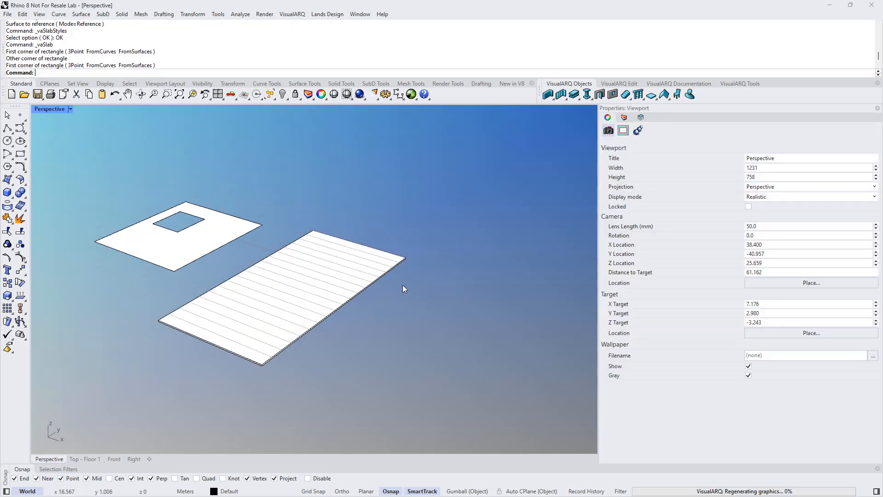
Step: Set the Pattern Scale of the new rectangular slab to 0.2
scroll(266, 233, up, 3)
click(267, 233)
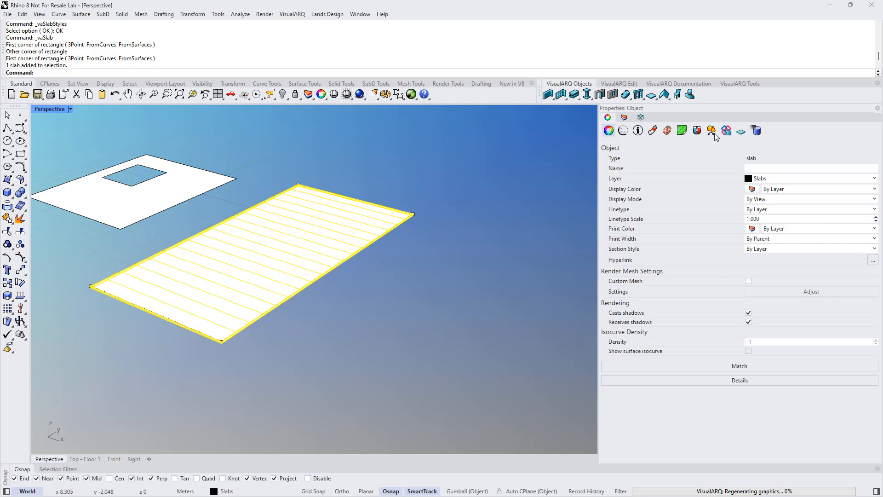
click(741, 132)
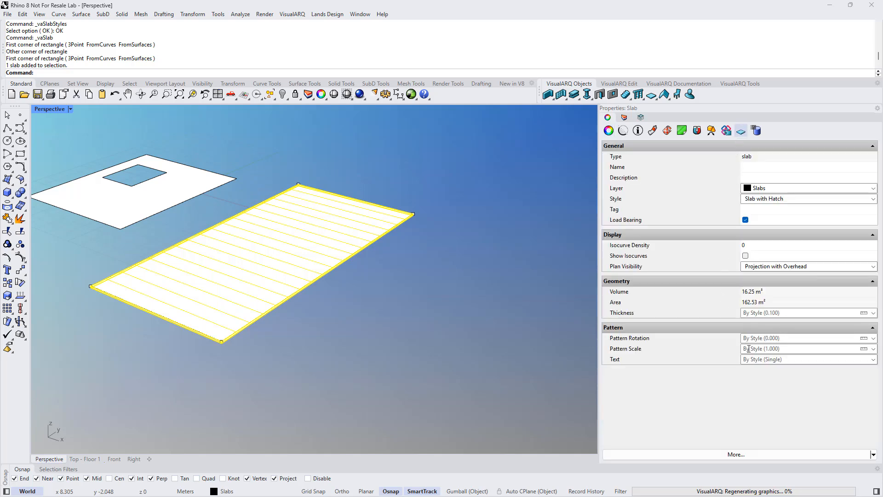
click(792, 350)
text(0.)
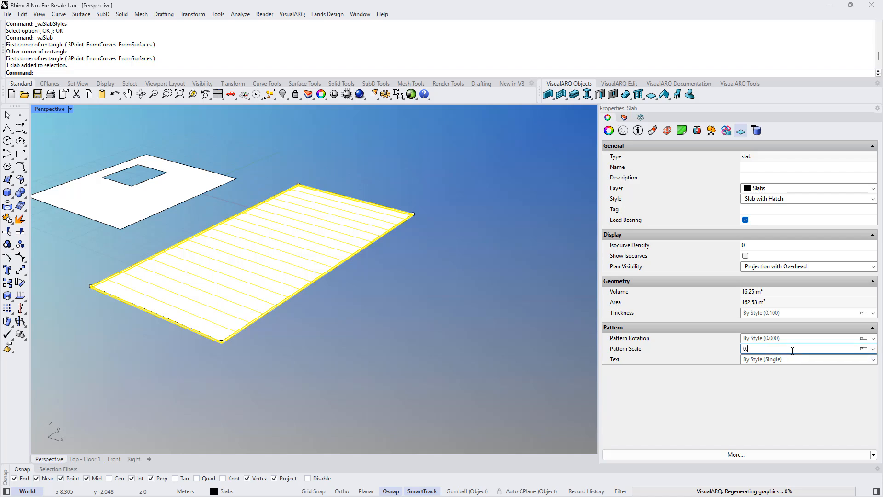
text(2)
key(Return)
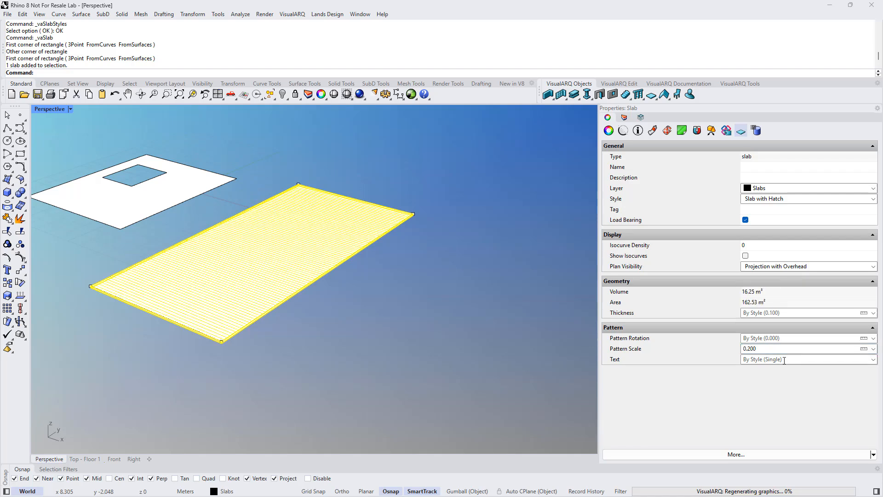
Step: Set the pattern Text of the selected rectangular slab to Grid
click(784, 360)
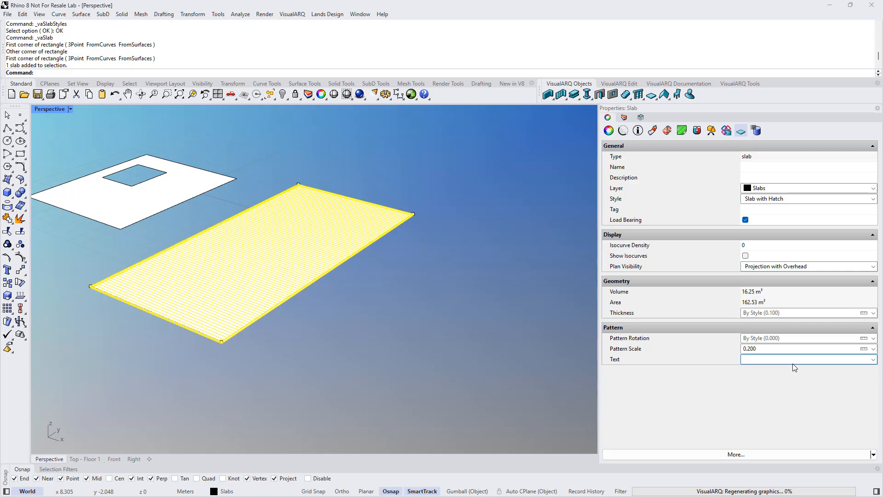
text(Grid)
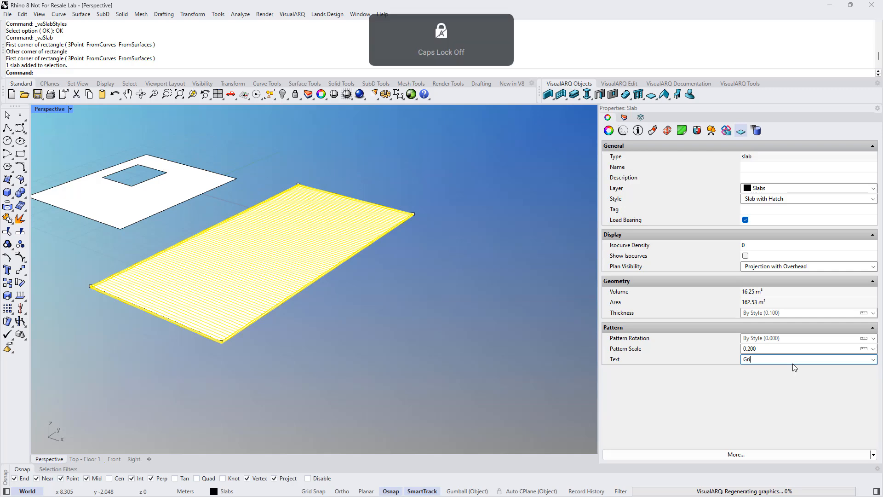
click(529, 358)
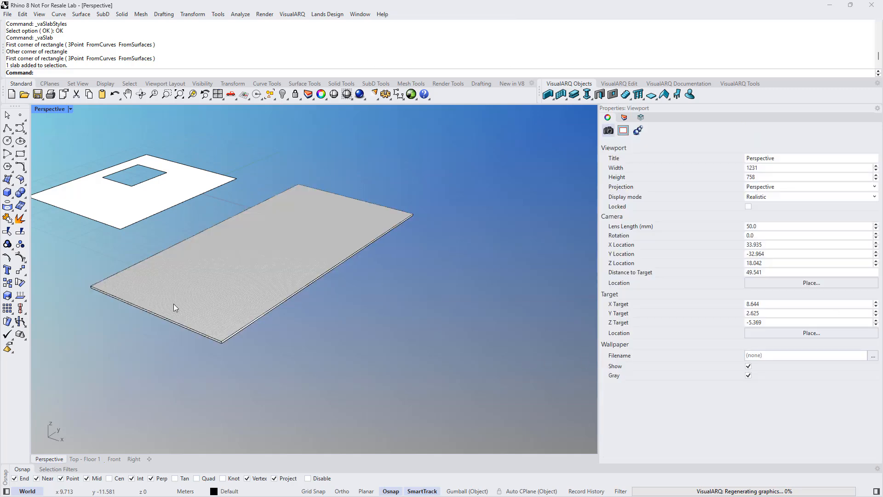
scroll(173, 303, up, 6)
scroll(286, 338, down, 6)
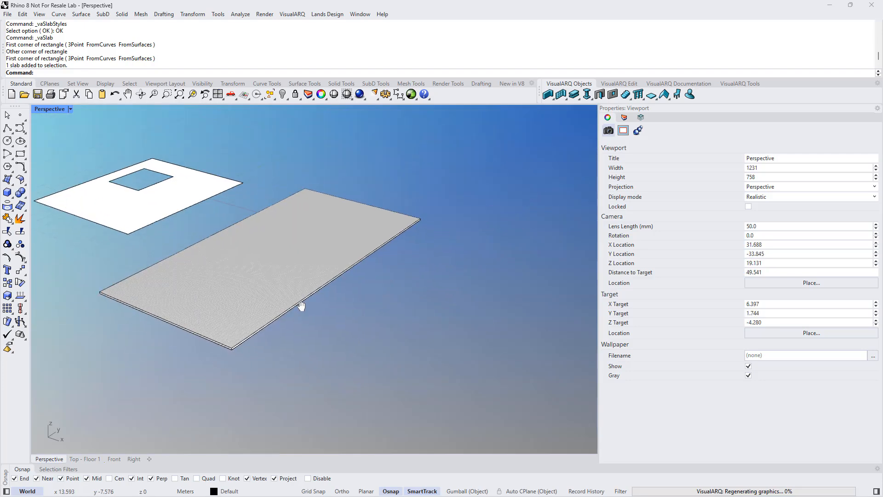
Step: Set the Pattern Scale of the rectangular Grid-patterned slab to 1
click(296, 300)
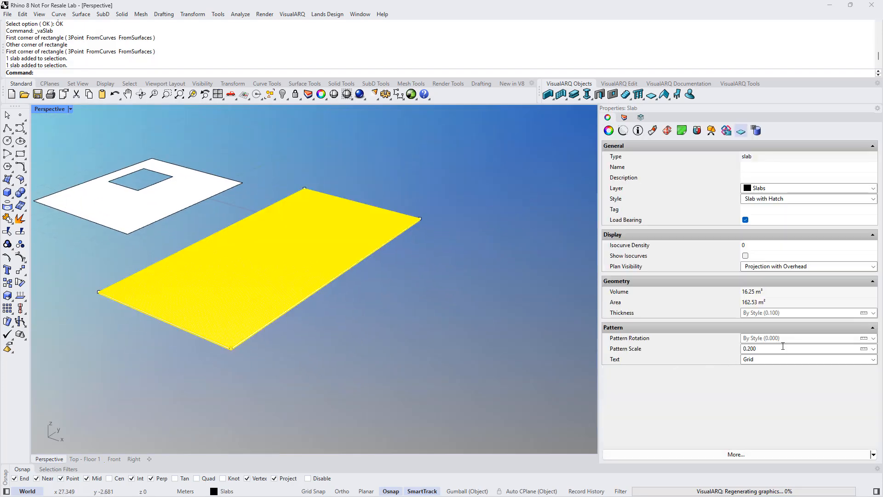
click(783, 348)
text(1)
key(Return)
click(411, 324)
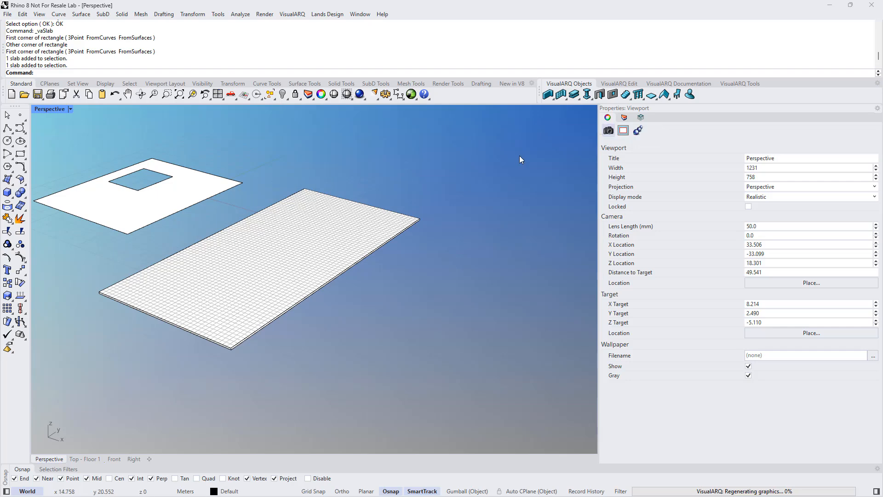
Step: Duplicate the "Slab with Hatch" style in the slab styles
right_click(650, 95)
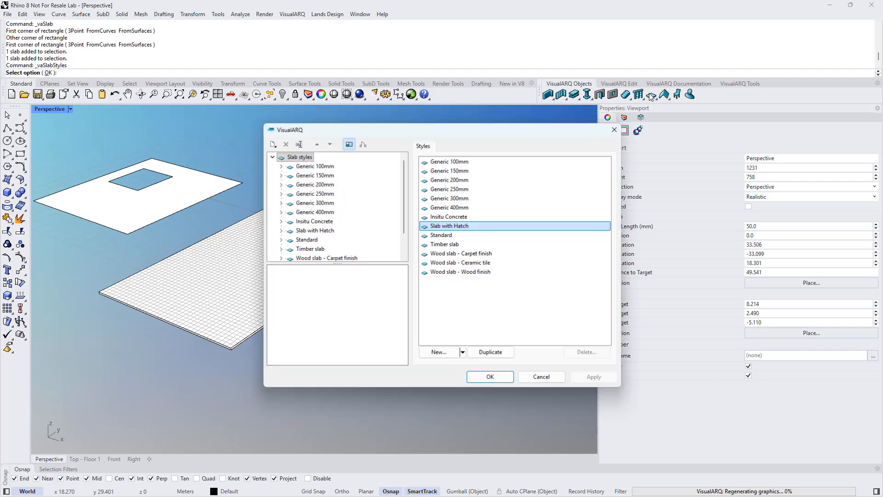
click(313, 231)
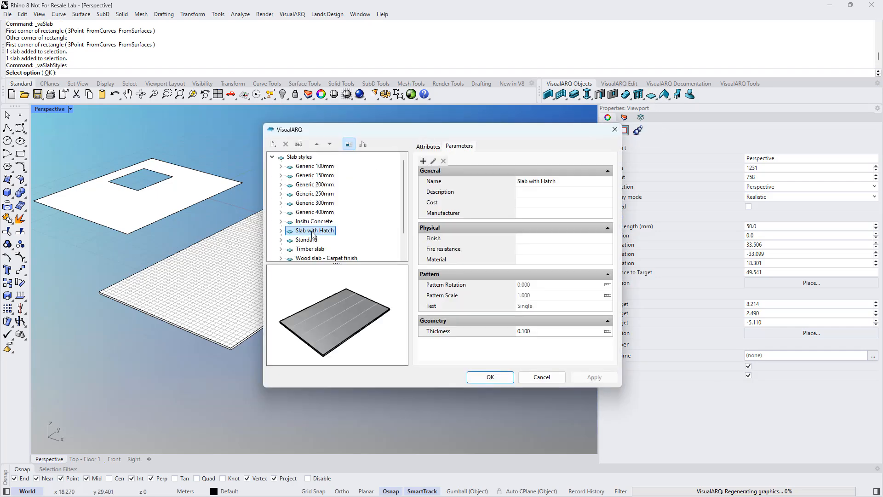
right_click(313, 232)
click(343, 238)
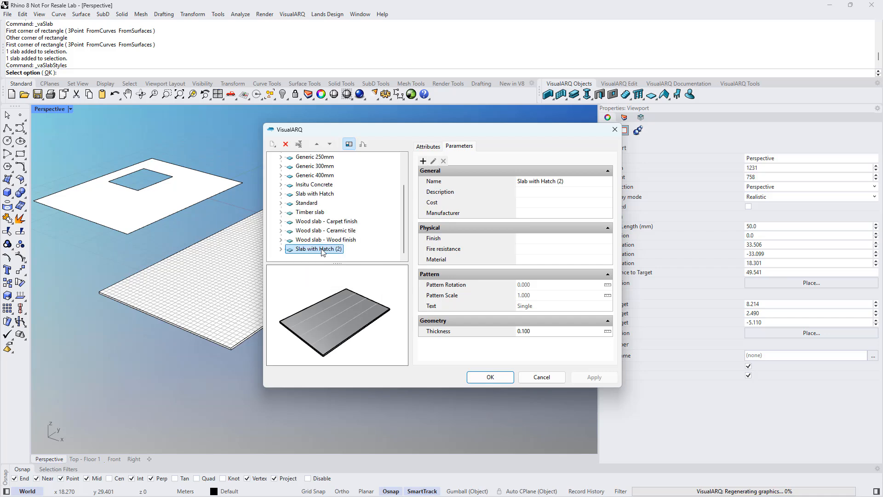
Step: Rename the duplicated slab style as "Slab for Roof" and accept the slab style changes
click(319, 249)
double_click(338, 249)
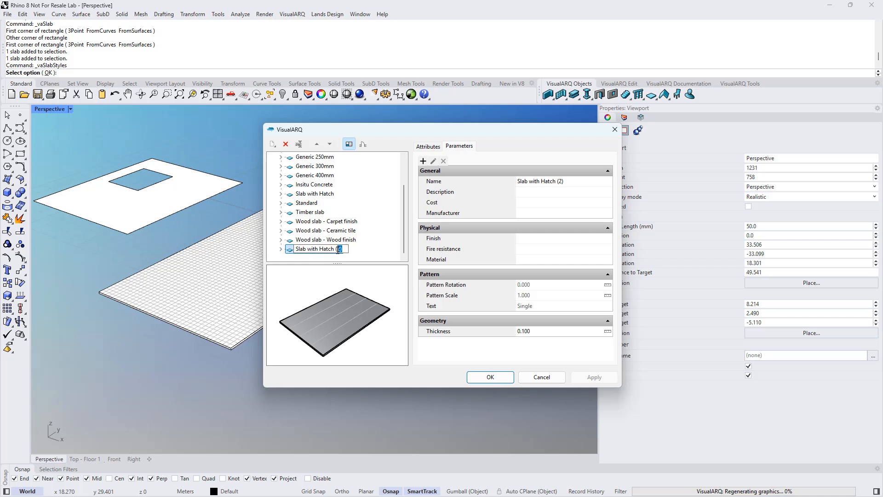
drag(327, 250, 306, 252)
text(for Roof)
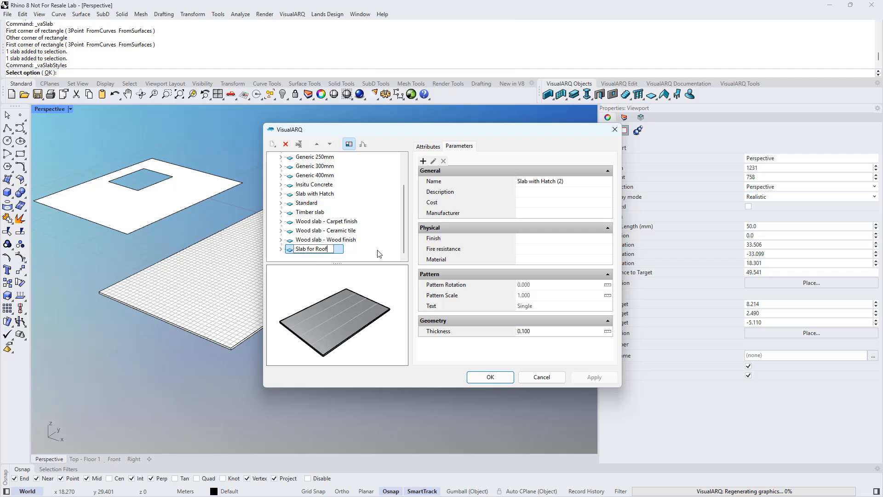
key(Return)
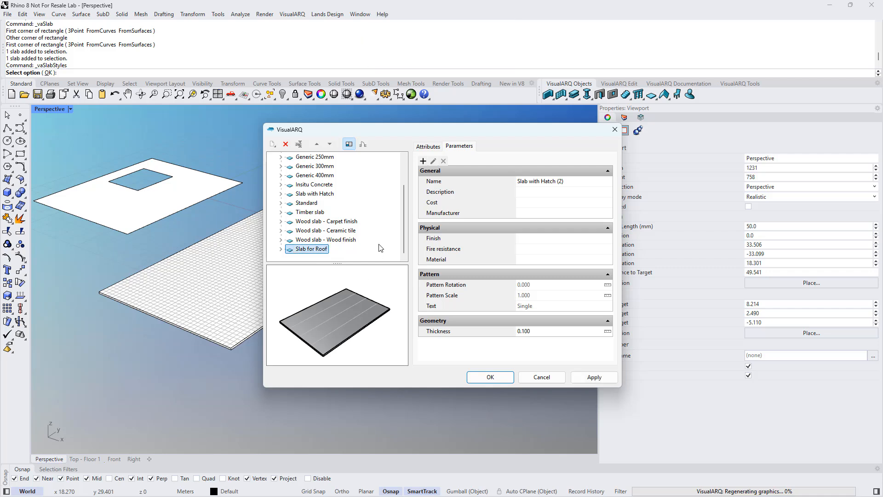
click(533, 305)
click(489, 379)
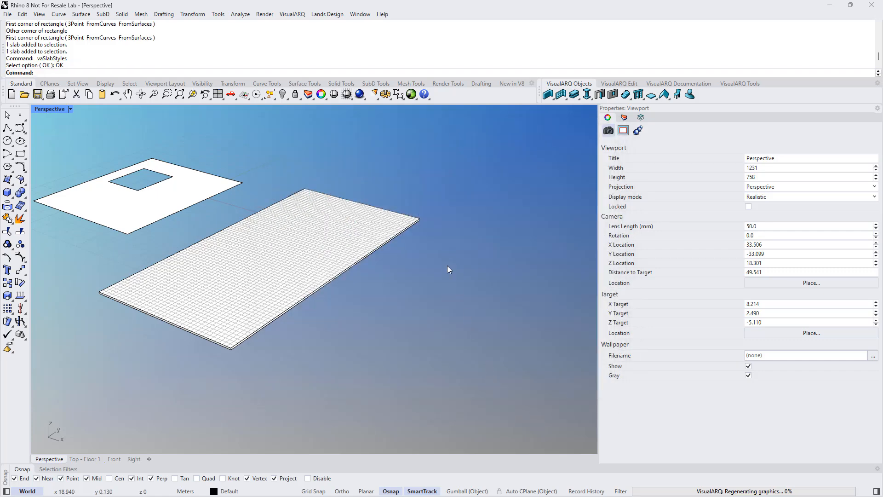
Step: Look through the document's hatch patterns for the exact name of a roof tile pattern
click(385, 95)
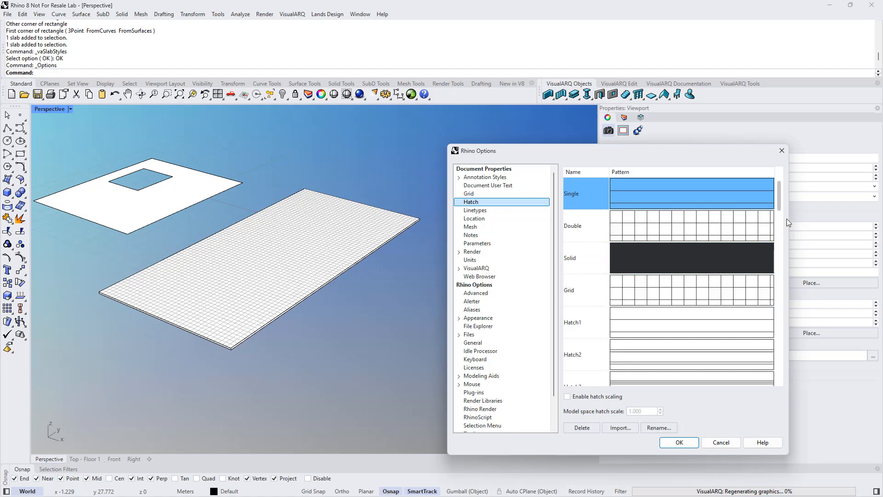
drag(781, 196, 790, 349)
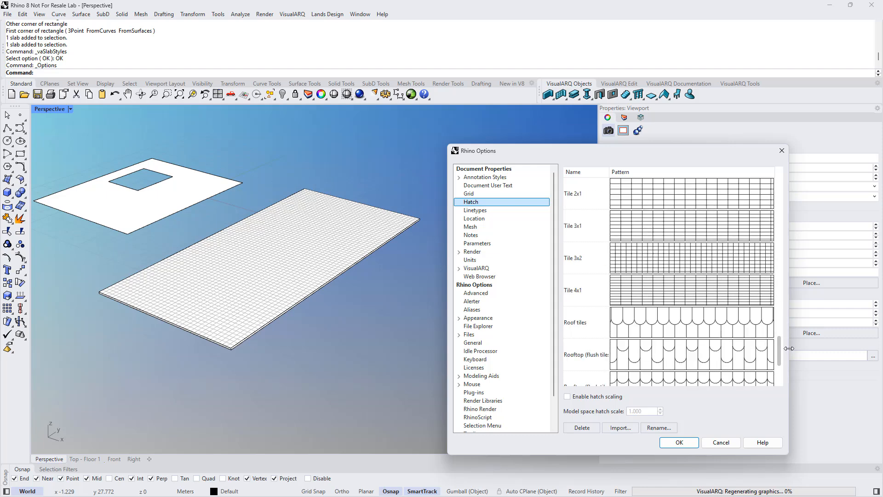
click(705, 329)
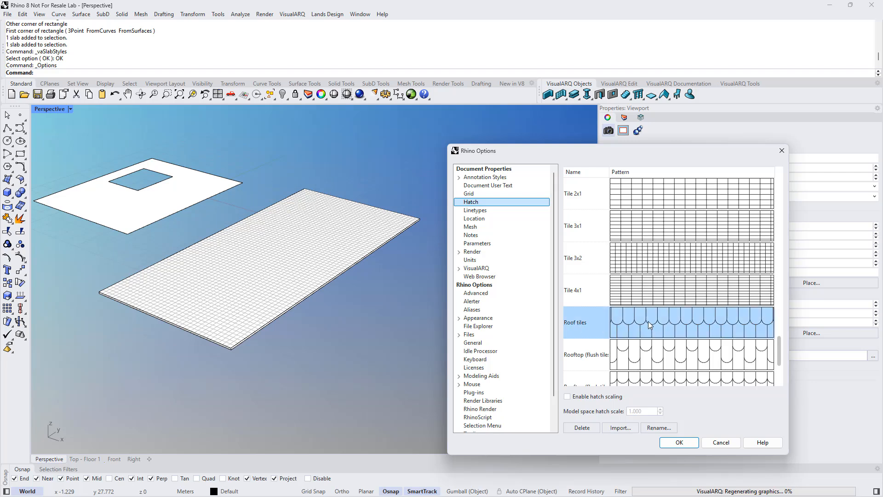
click(671, 442)
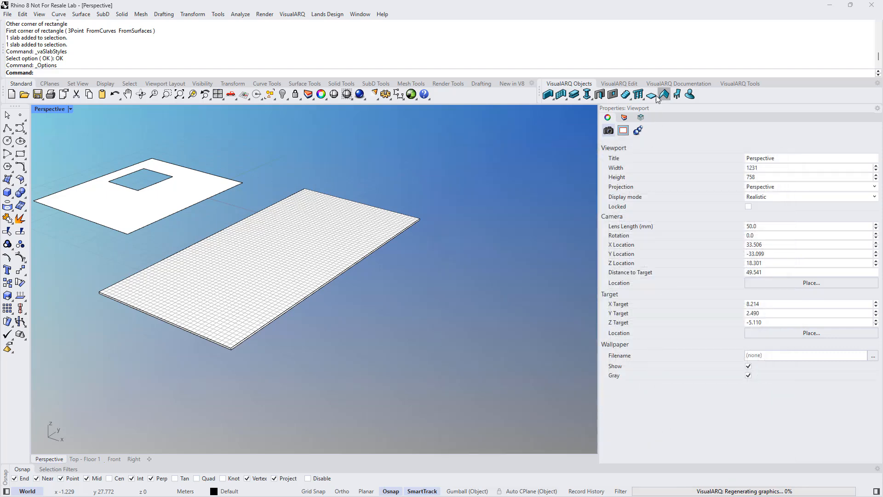
Step: Set the pattern Text of the "Slab for Roof" slab style to "Roof tiles" and accept the change
right_click(651, 96)
click(312, 231)
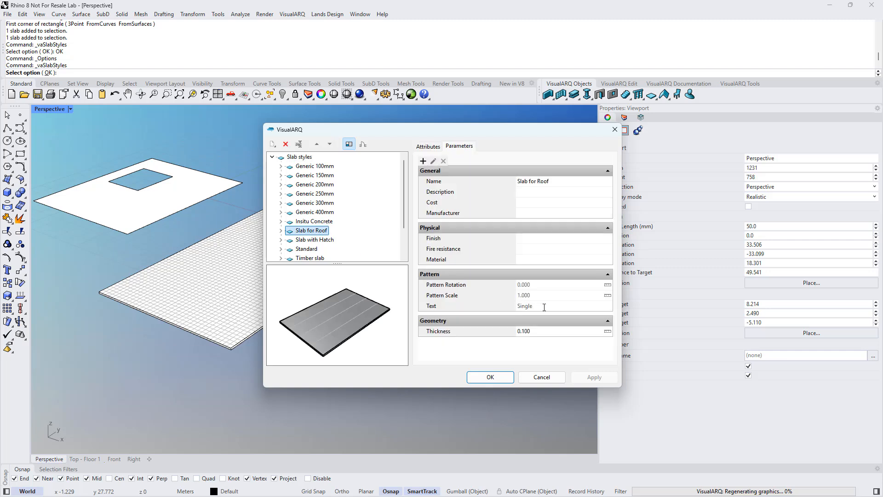
click(544, 307)
text(R)
key(Caps_Lock)
text(oo)
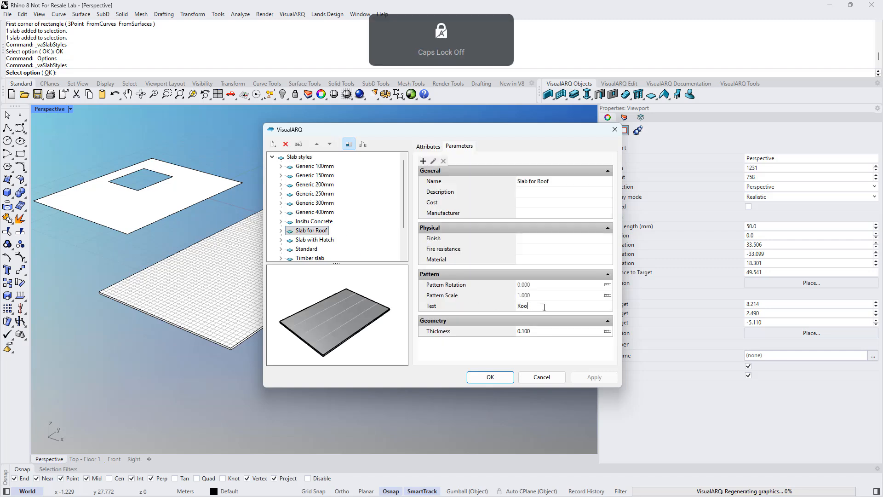
text(f tiles)
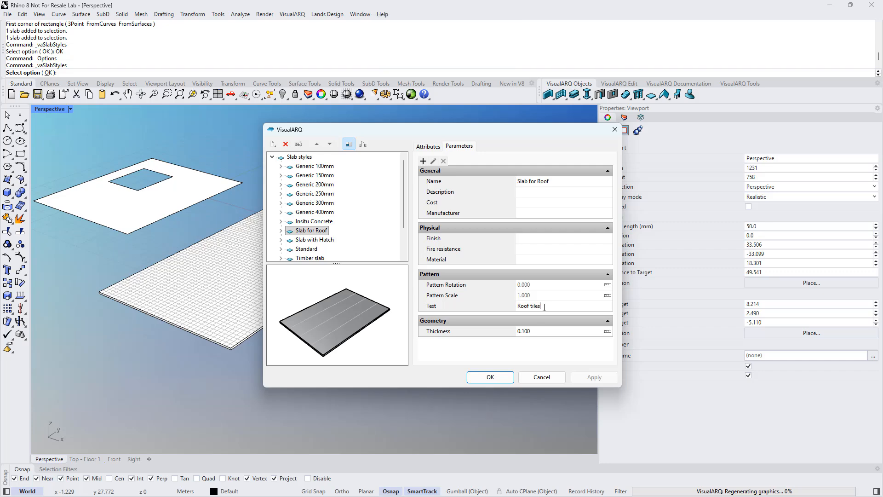
click(491, 376)
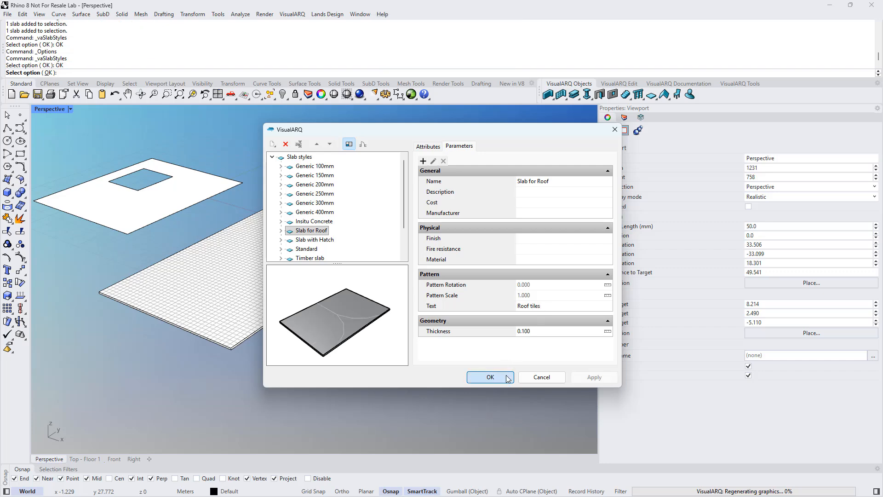
Step: Create a new roof style named "Roof with Hatch"
right_click(663, 95)
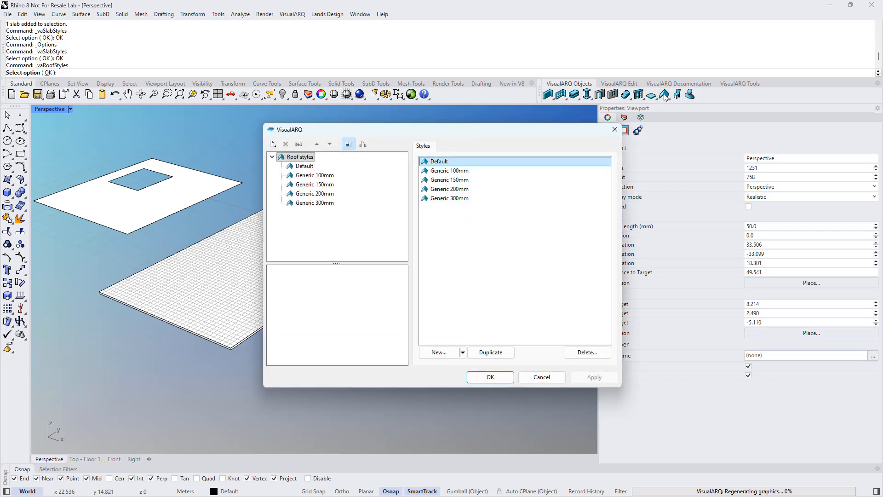
click(443, 352)
click(449, 365)
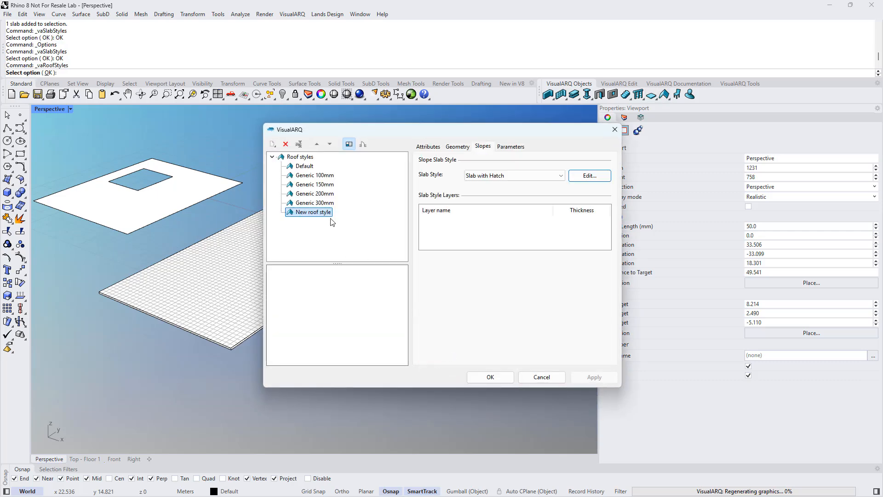
click(313, 212)
text(Roof with H)
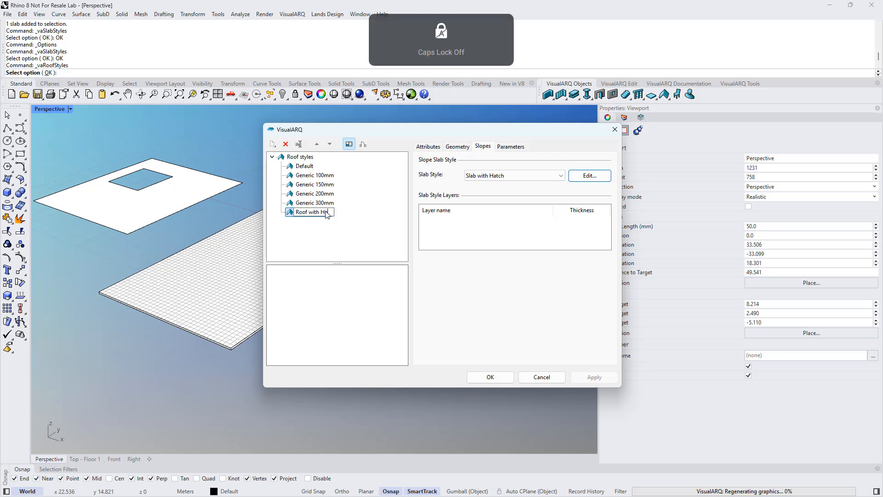
text(atch)
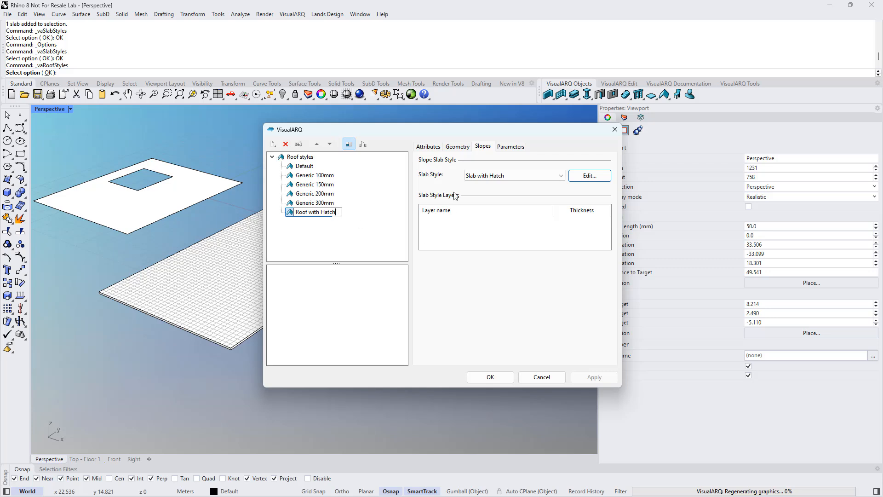
Step: Assign the "Slab for Roof" slab style to the slopes of "Roof with Hatch" and accept the roof style changes
click(561, 176)
scroll(496, 197, up, 2)
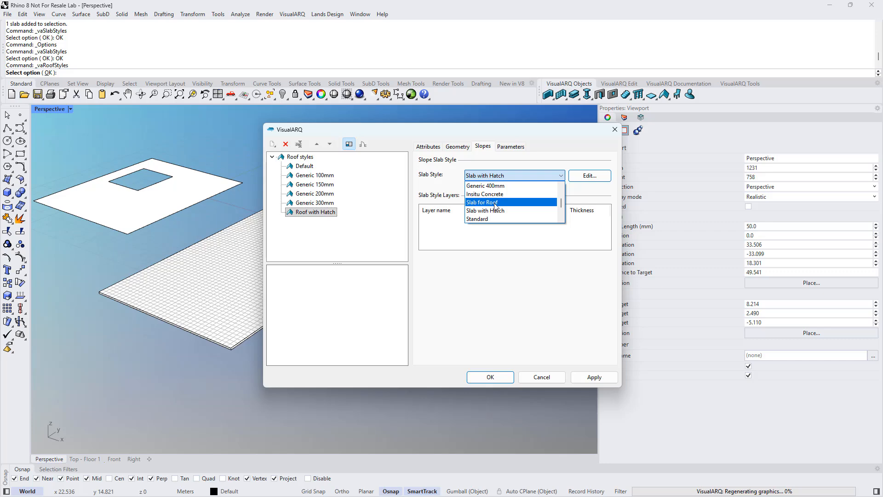
click(495, 203)
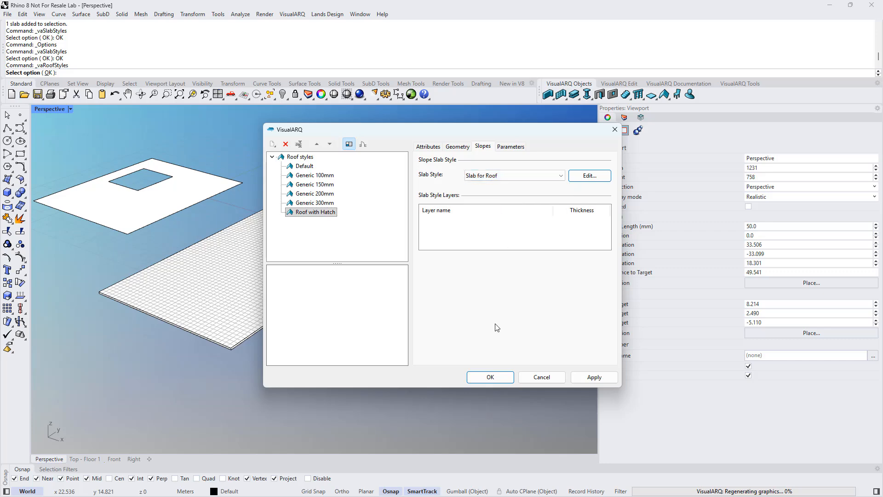
click(491, 378)
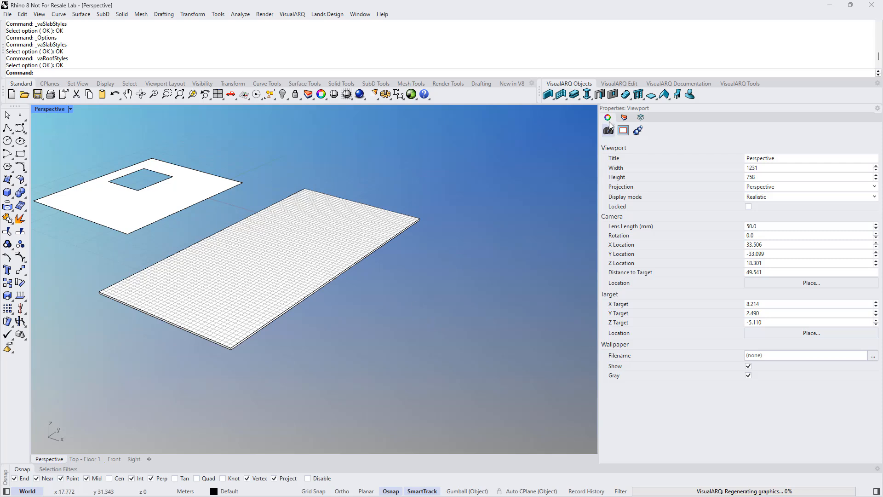
Step: Draw a rectangular hip roof in the "Roof with Hatch" style in front of the gridded slab
click(661, 97)
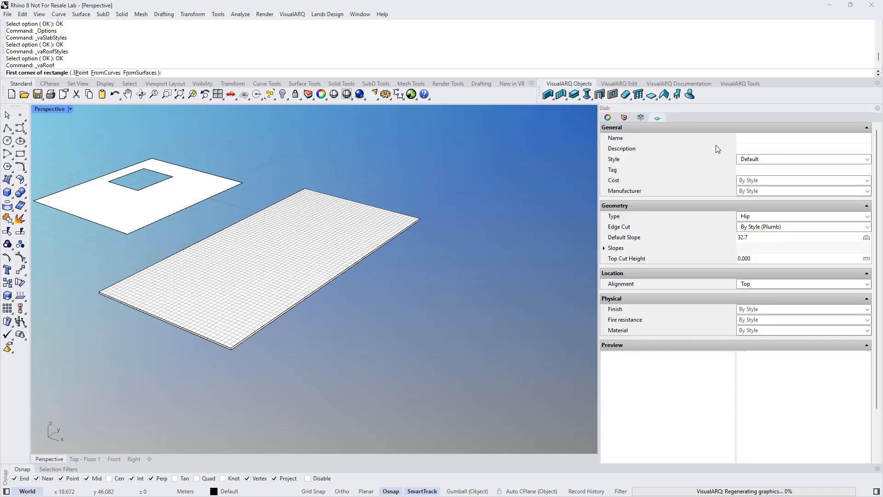
click(755, 161)
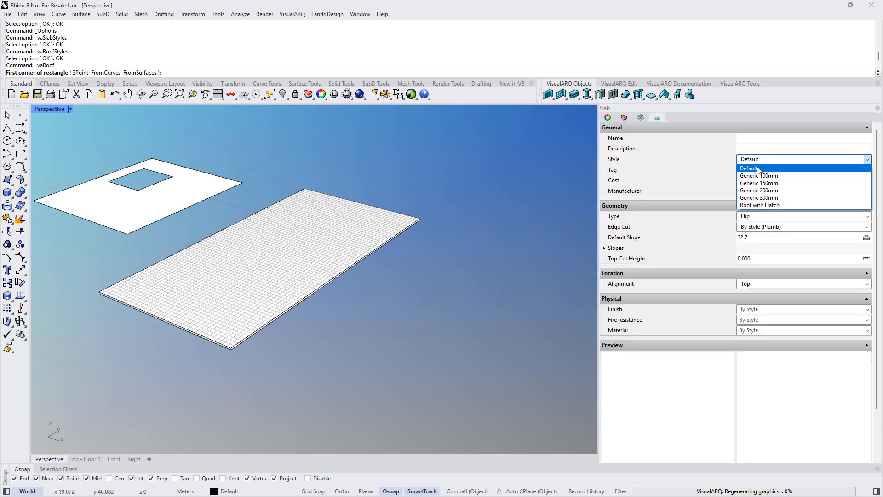
click(764, 202)
click(289, 359)
scroll(290, 359, down, 4)
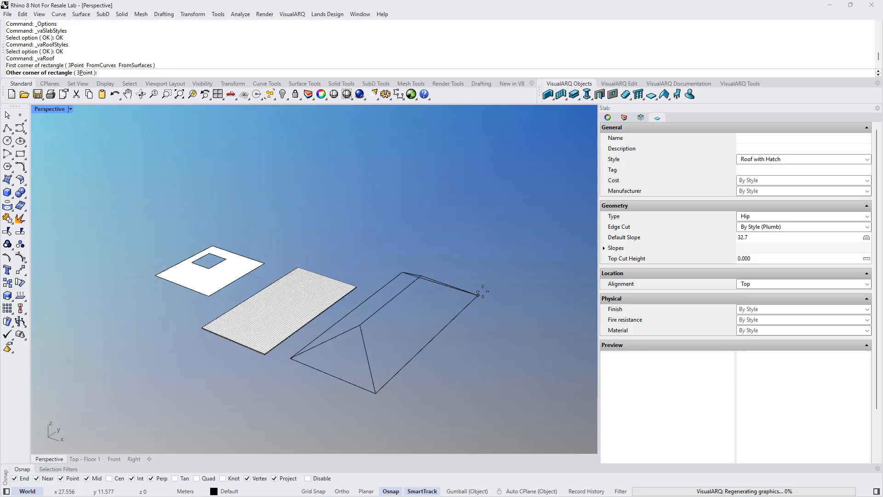
click(504, 281)
scroll(494, 299, up, 2)
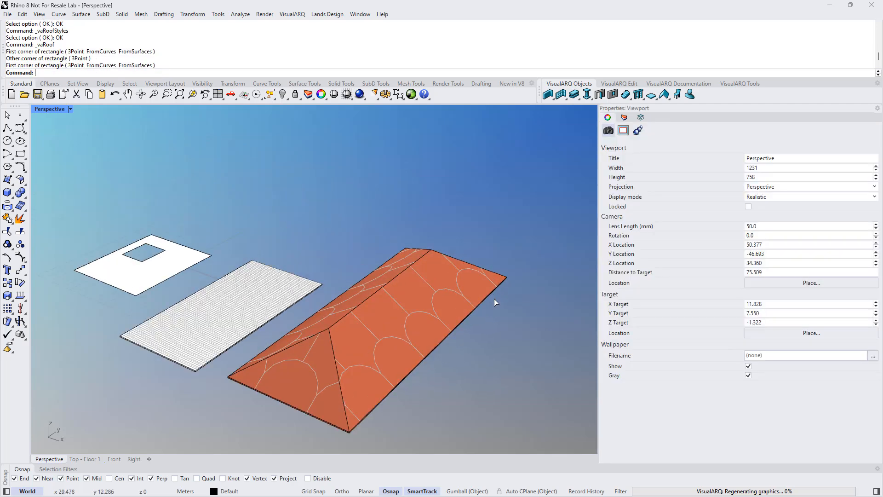
shift+right_drag(481, 322, 472, 304)
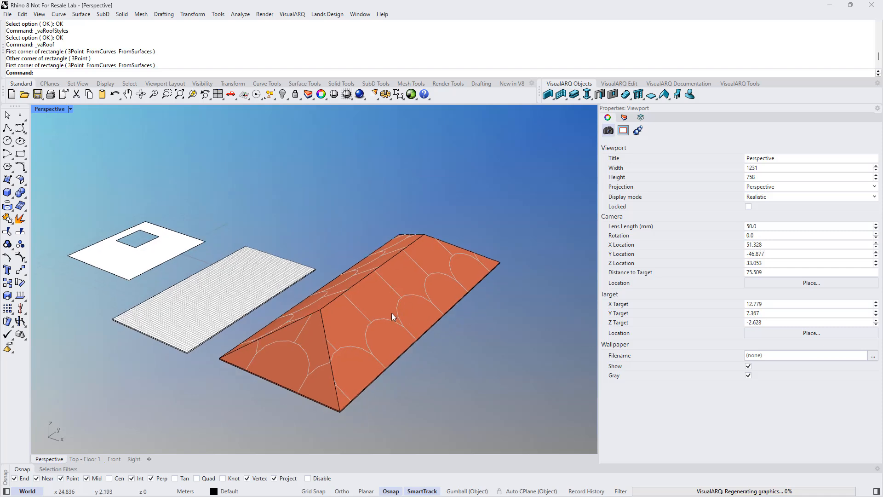
Step: Set the "Slab for Roof" style's Pattern Rotation to 180 and Pattern Scale to 0.1, and apply the changes
right_click(652, 95)
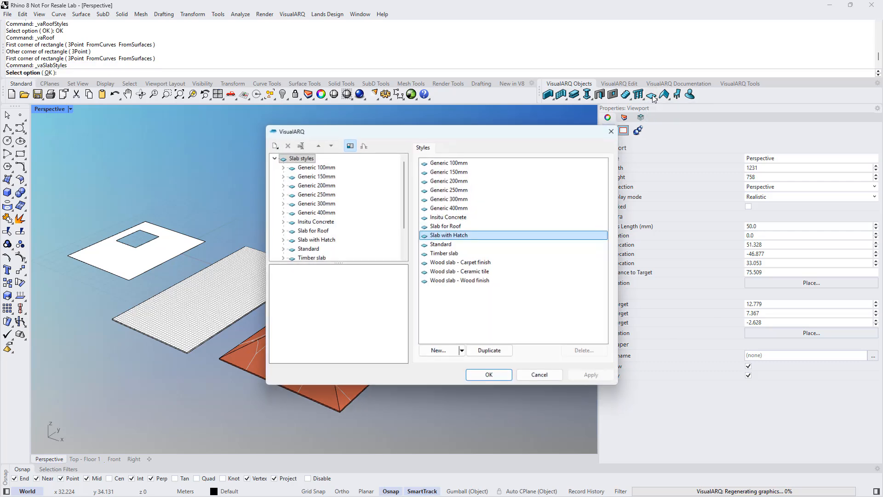
click(324, 231)
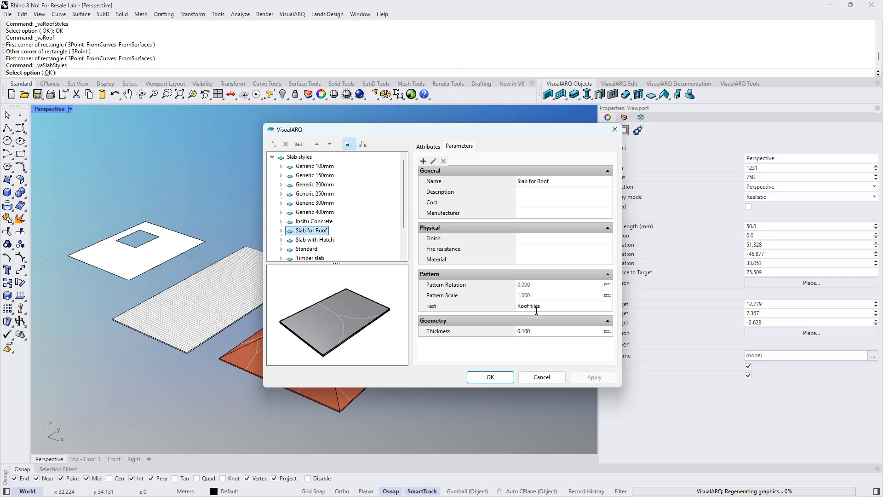
click(543, 287)
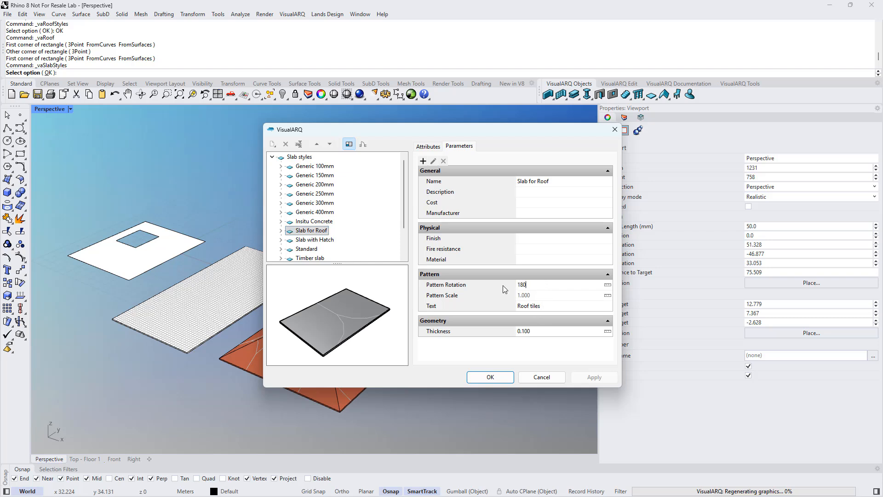
click(539, 296)
click(583, 377)
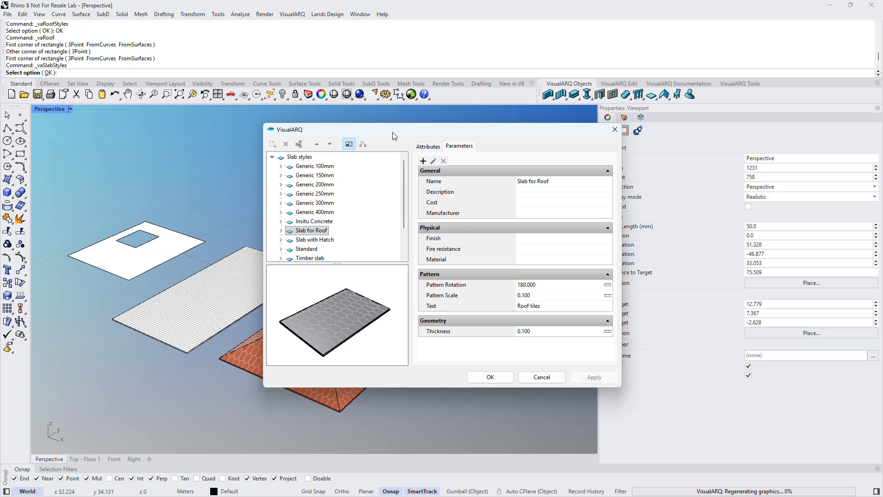
Step: Reduce the Pattern Scale of the "Slab for Roof" style for smaller roof tiles and accept the slab style changes
drag(394, 129, 570, 143)
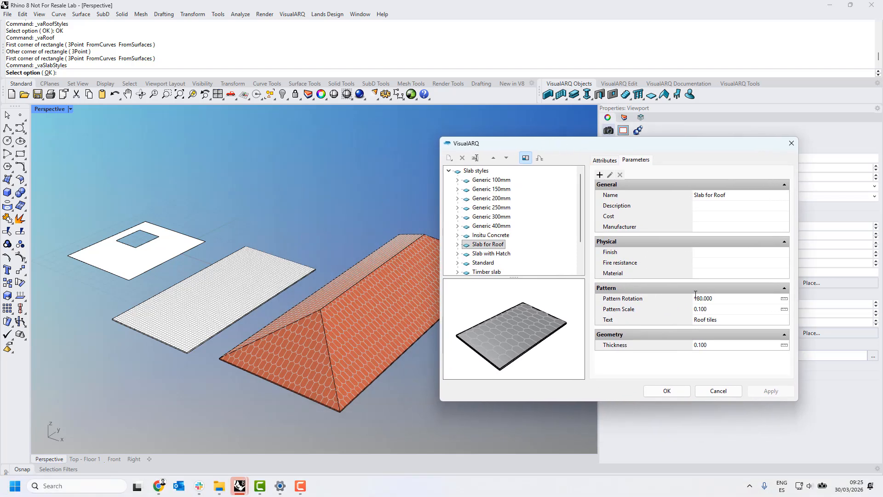
drag(699, 309, 710, 311)
click(666, 391)
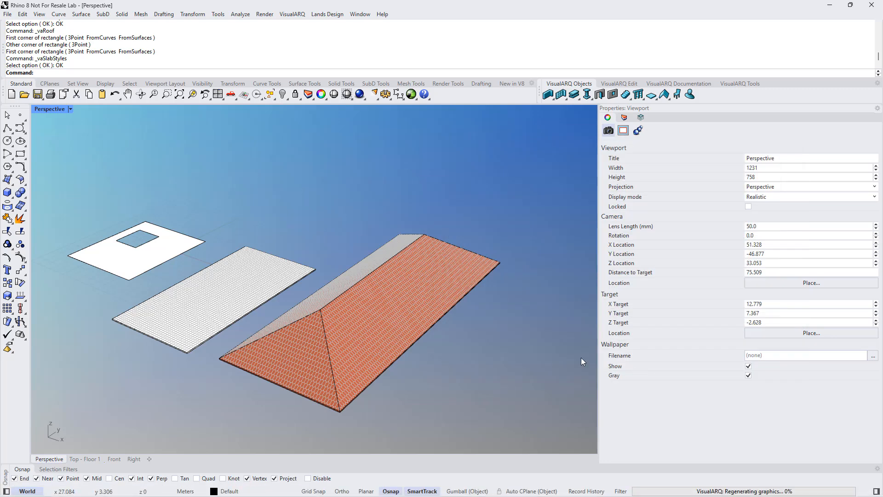
shift+right_drag(351, 335, 351, 255)
scroll(351, 270, up, 4)
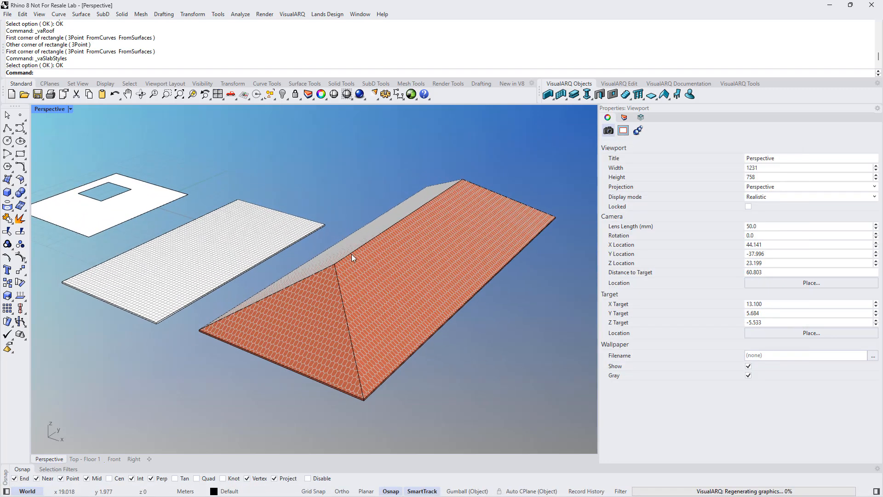